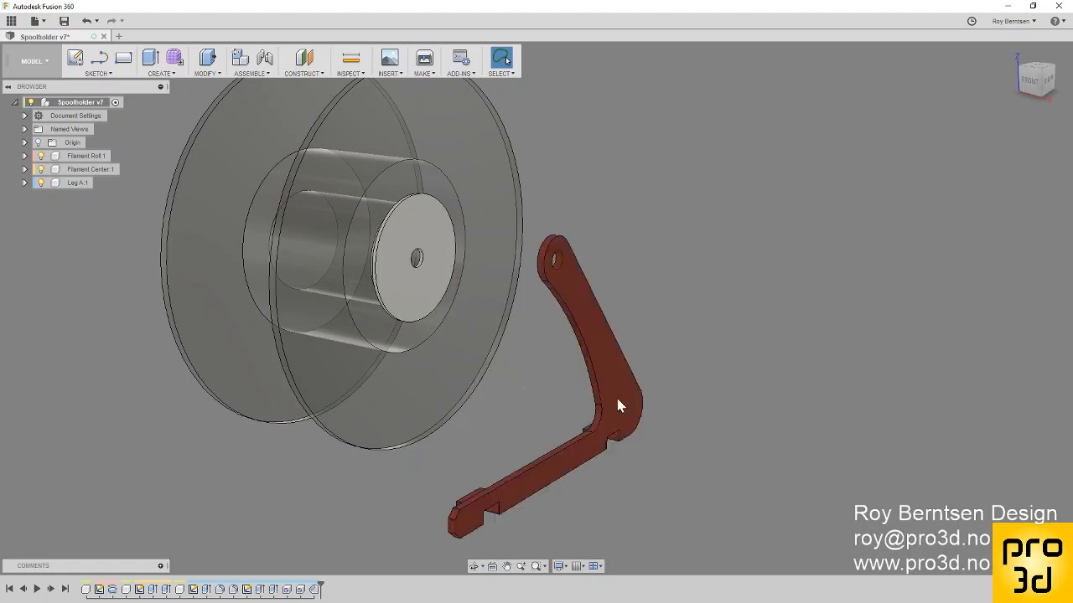
Step: Revert the trial moves of the loose components to their original positions and ground Leg A
{"action": "left_click_drag", "start_coordinate": [399, 388], "coordinate": [281, 397]}
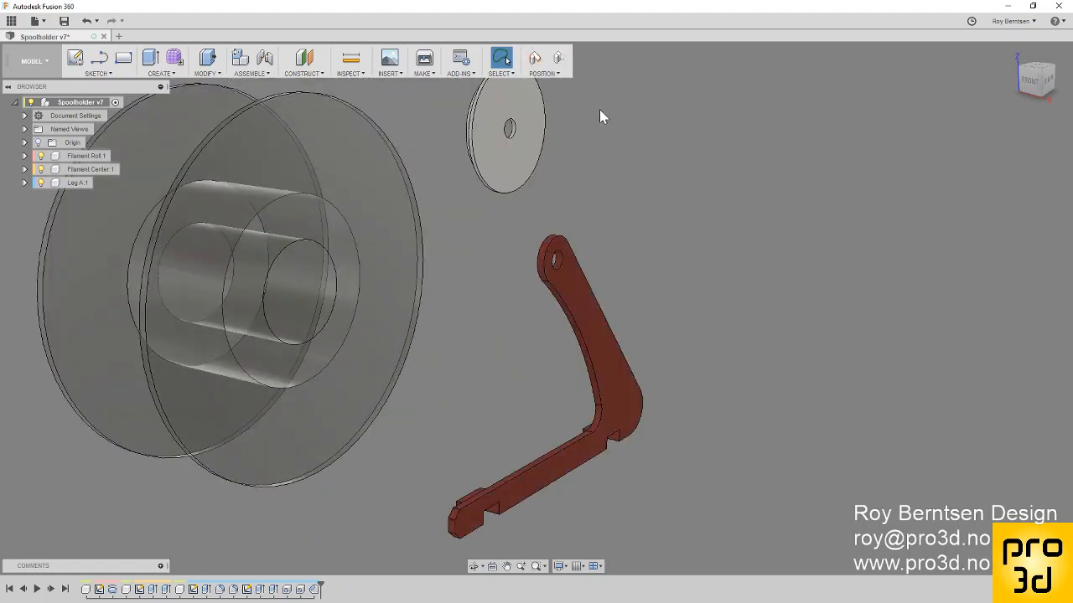
{"action": "left_click", "coordinate": [558, 58]}
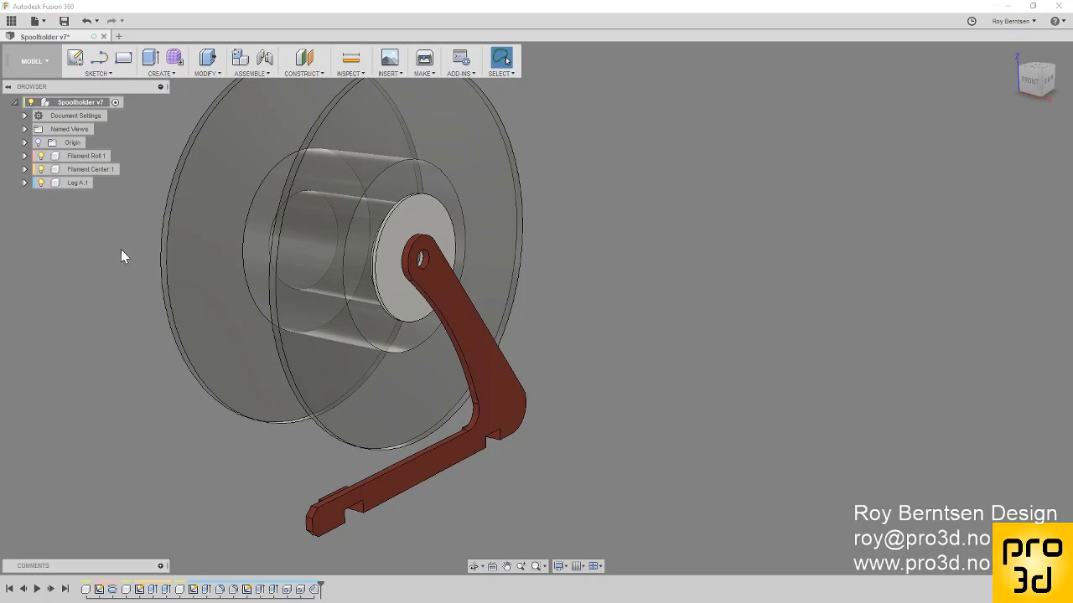
{"action": "right_click", "coordinate": [74, 184]}
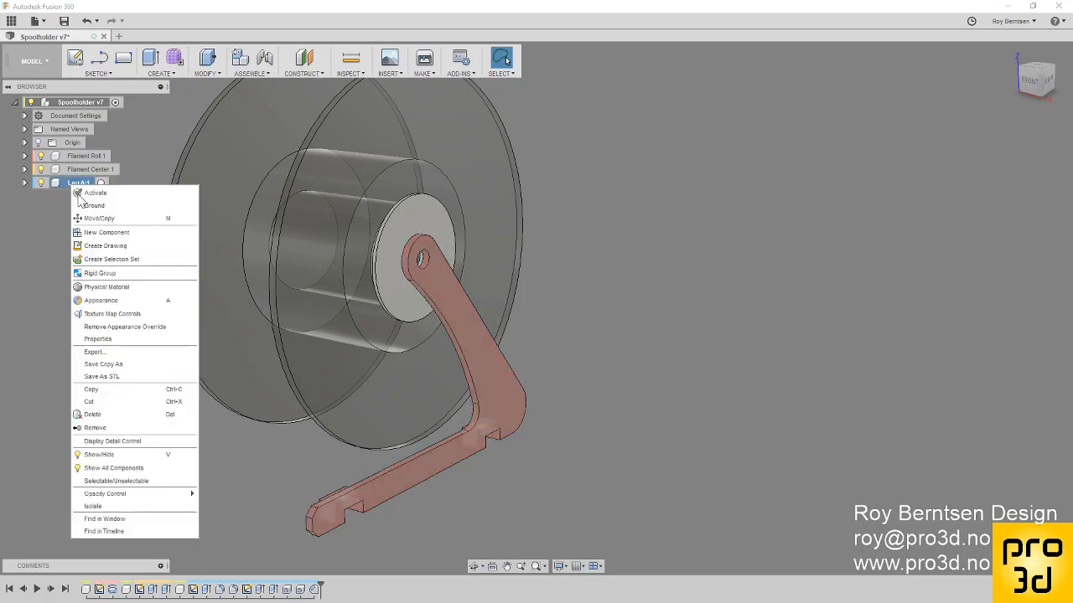
{"action": "left_click", "coordinate": [93, 206]}
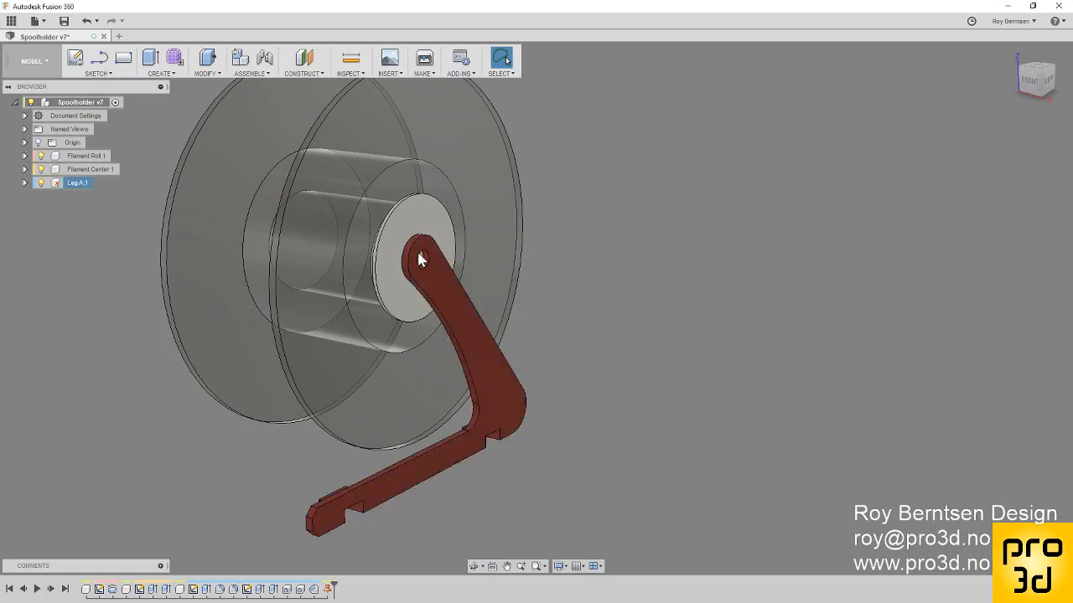
Step: Restore the previous component positions and create a Revolute as-built joint between Filament Center and Leg A, positioned at the leg's hole
{"action": "left_click_drag", "start_coordinate": [441, 204], "coordinate": [382, 229]}
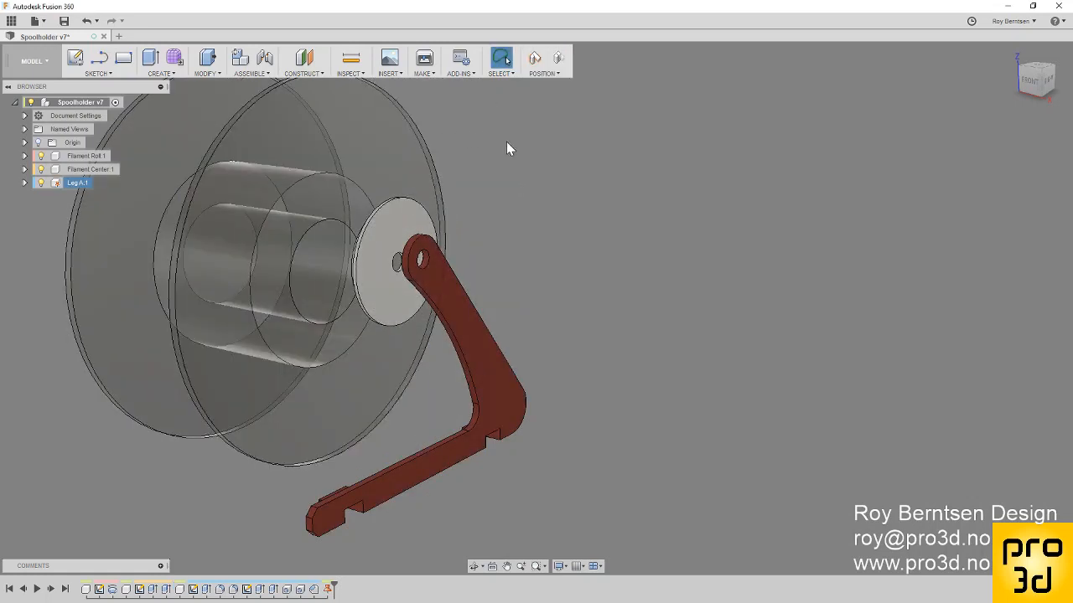
{"action": "left_click", "coordinate": [250, 73]}
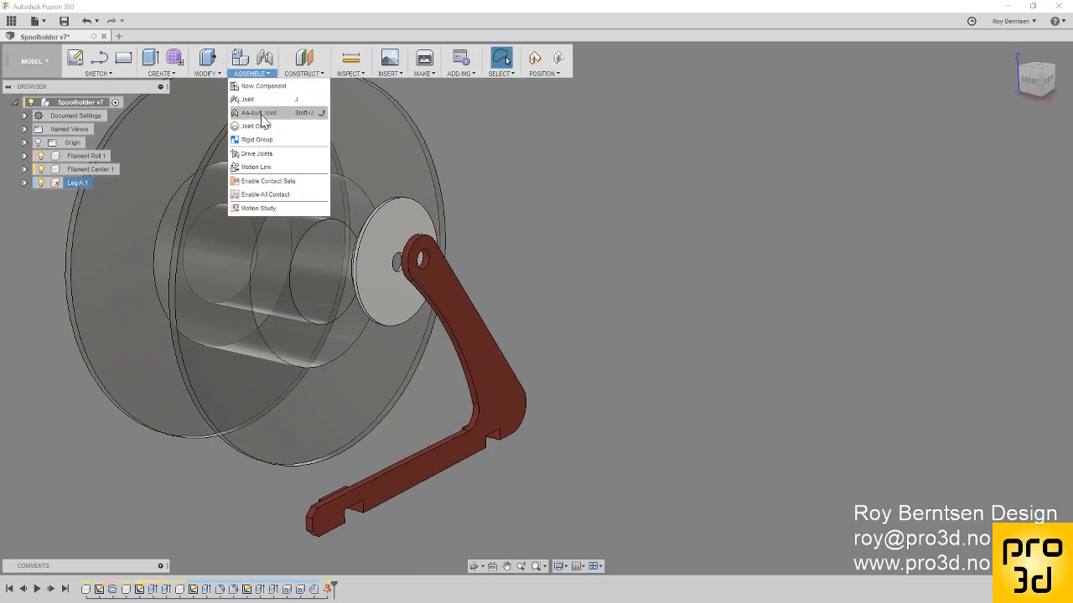
{"action": "left_click", "coordinate": [264, 113]}
{"action": "left_click", "coordinate": [543, 308]}
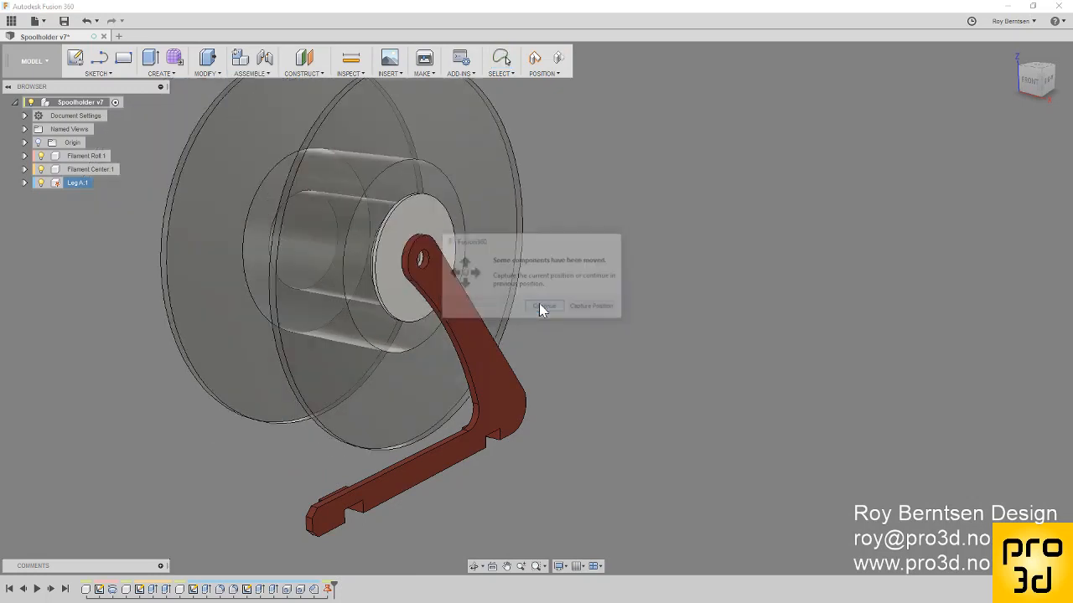
{"action": "scroll", "coordinate": [462, 239], "scroll_direction": "up", "scroll_amount": 3}
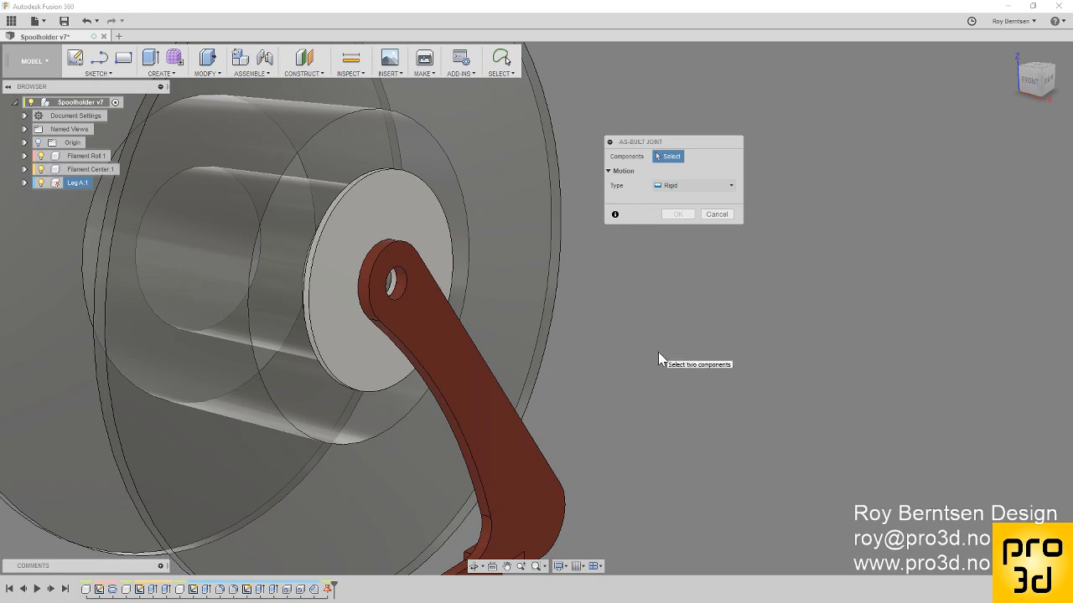
{"action": "left_click", "coordinate": [386, 211]}
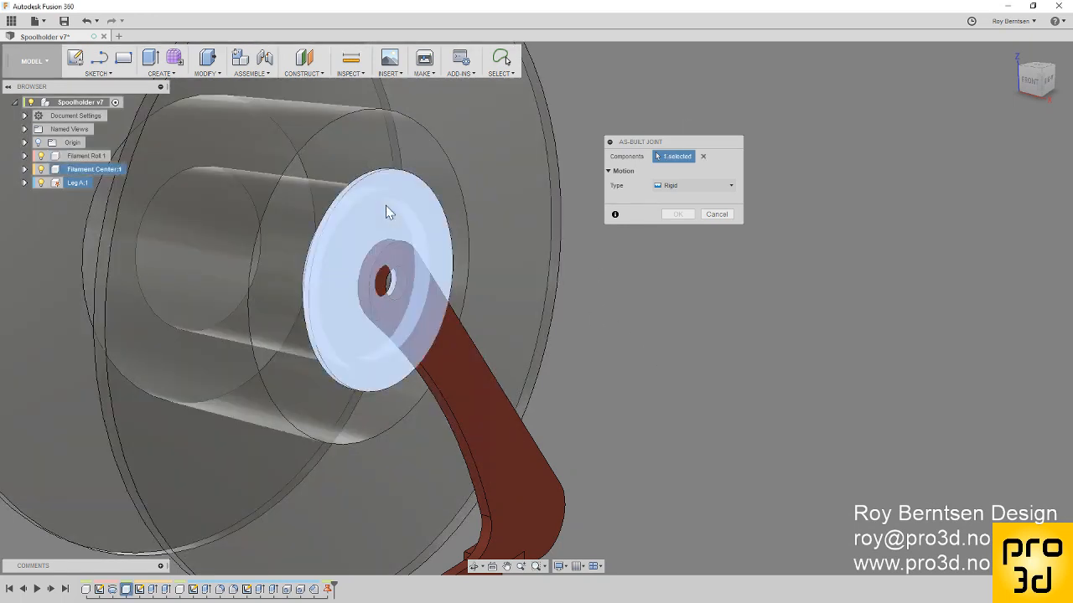
{"action": "left_click", "coordinate": [466, 370]}
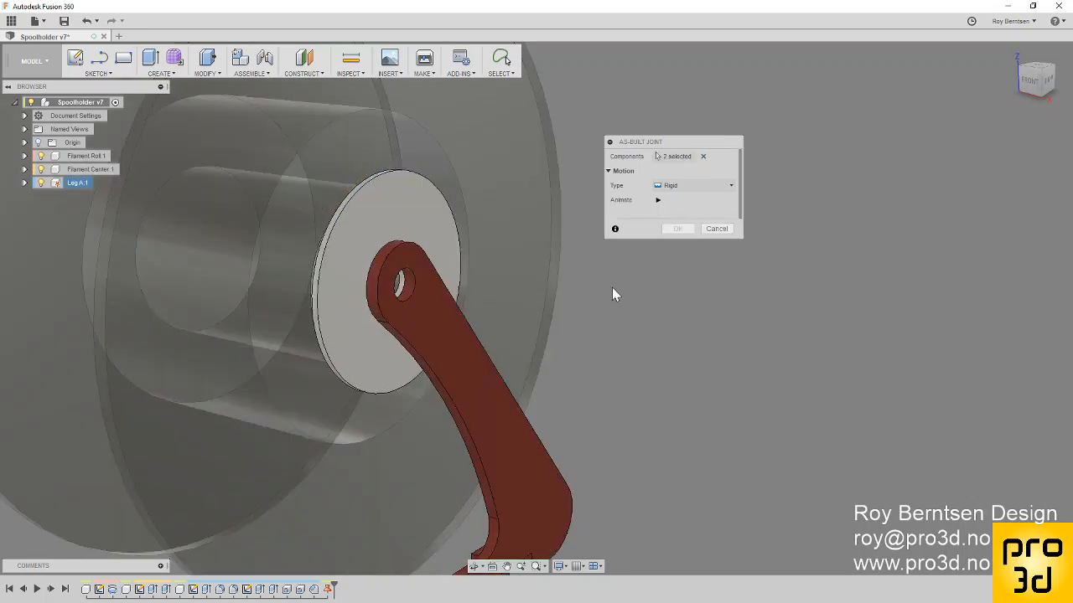
{"action": "left_click", "coordinate": [692, 185]}
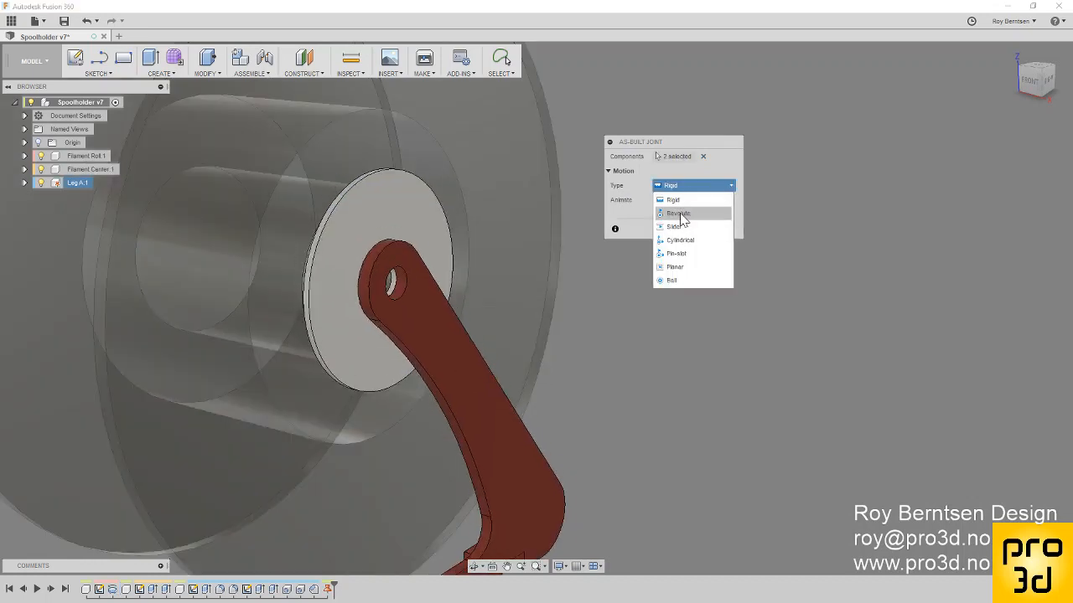
{"action": "left_click", "coordinate": [682, 201]}
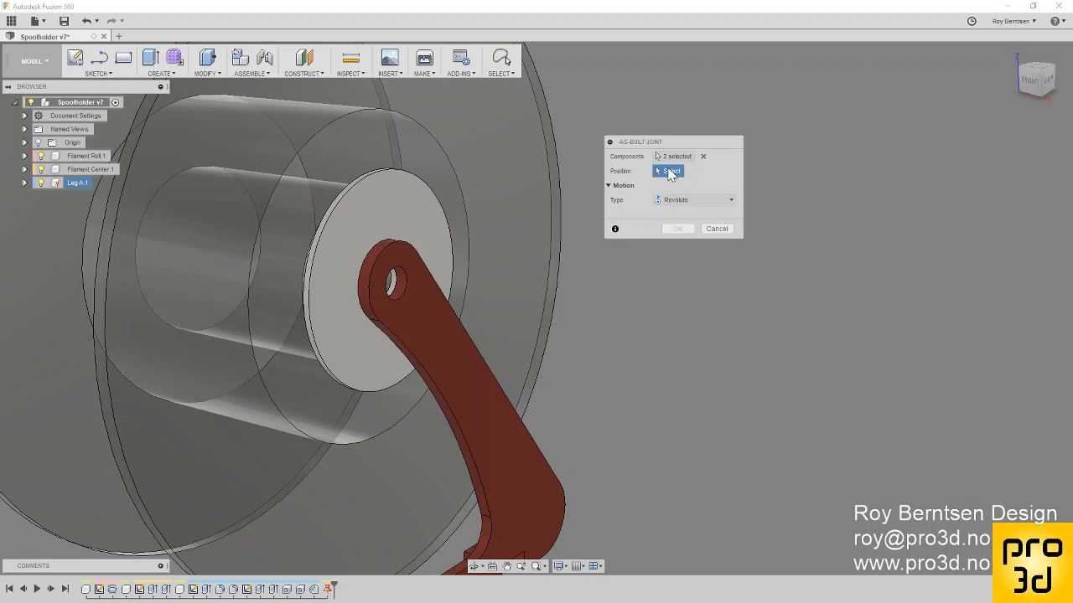
{"action": "scroll", "coordinate": [409, 304], "scroll_direction": "up", "scroll_amount": 5}
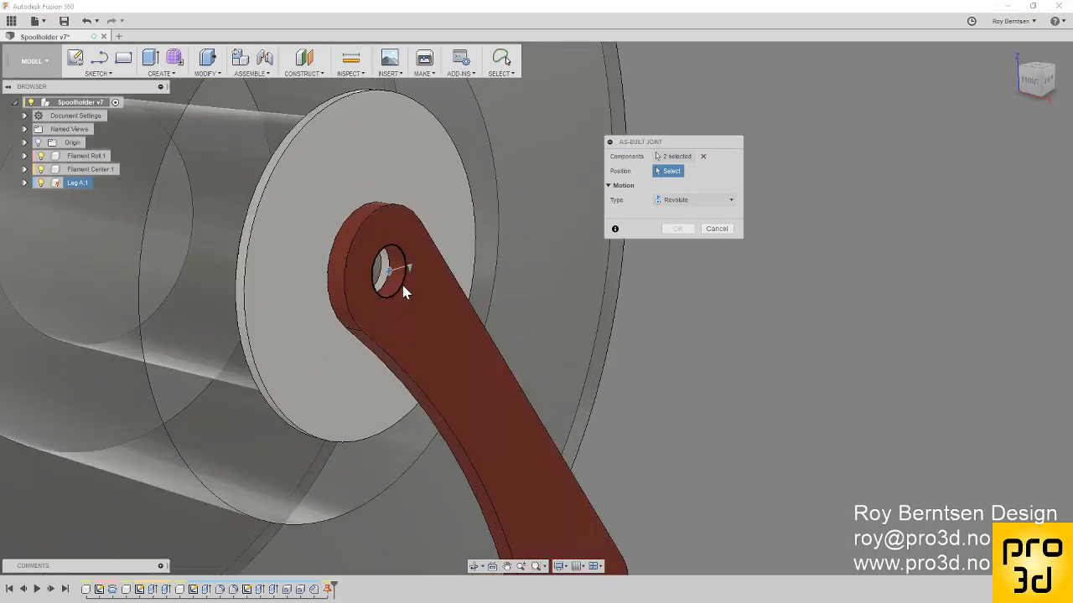
{"action": "left_click", "coordinate": [403, 285]}
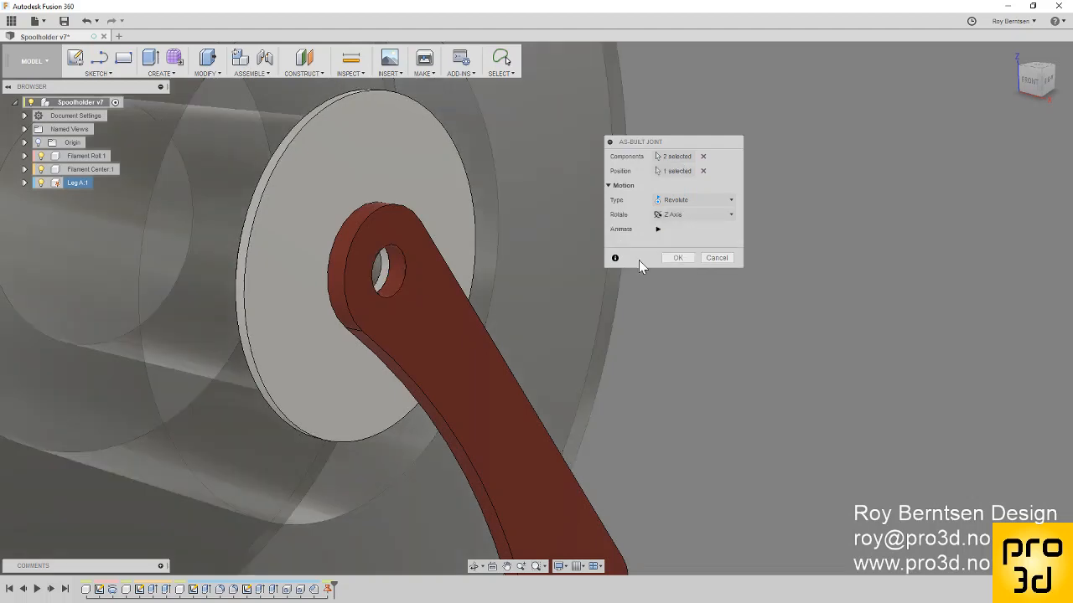
{"action": "left_click", "coordinate": [678, 257]}
Step: Create a Rigid as-built joint between Filament Roll and Filament Center
{"action": "scroll", "coordinate": [654, 308], "scroll_direction": "down", "scroll_amount": 6}
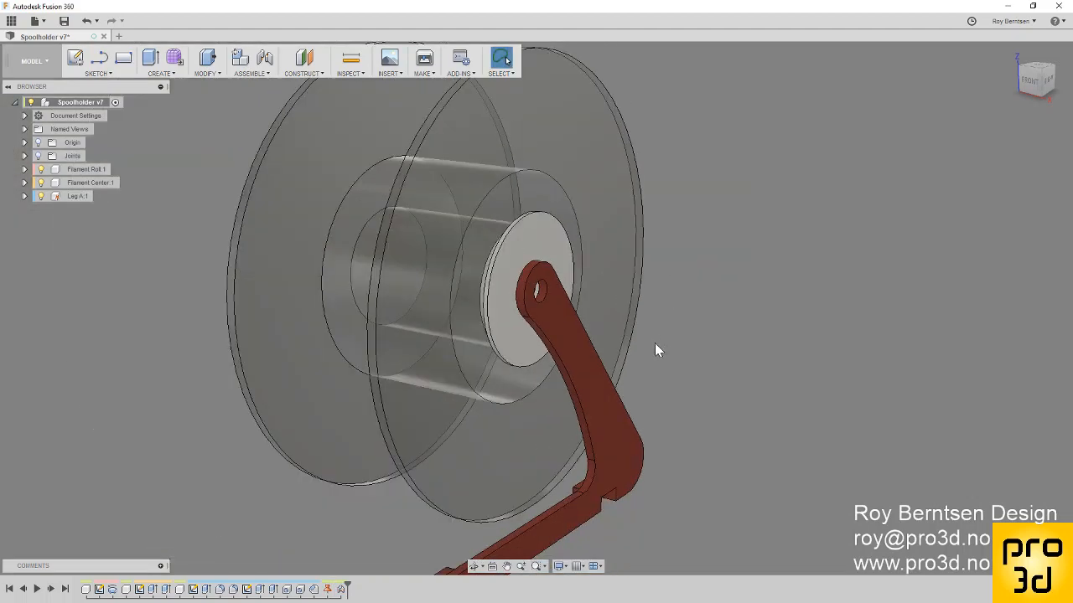
{"action": "left_click", "coordinate": [250, 74]}
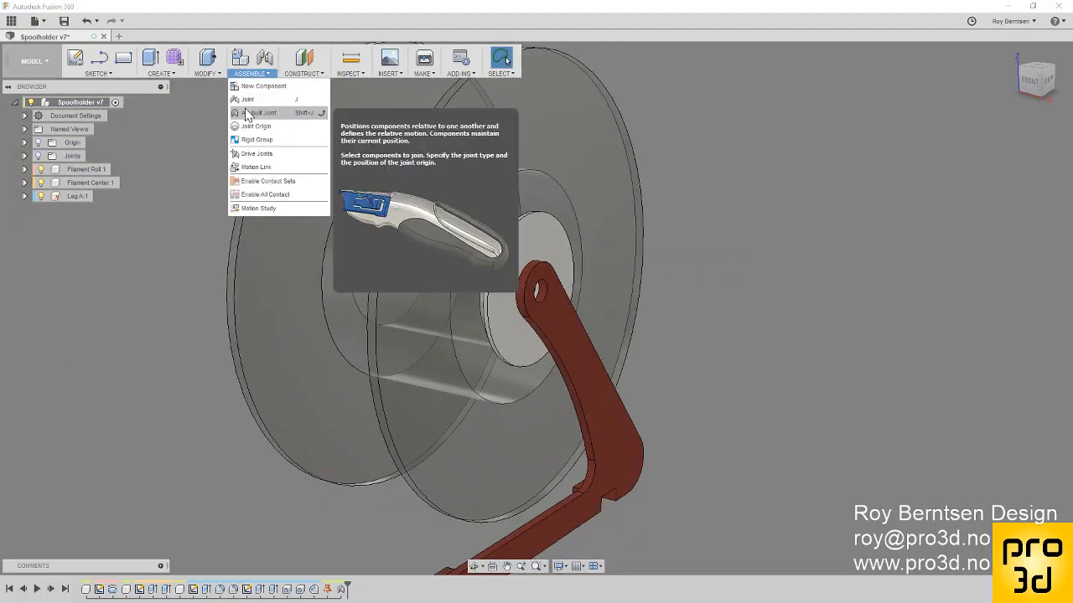
{"action": "left_click", "coordinate": [245, 109]}
{"action": "left_click", "coordinate": [269, 153]}
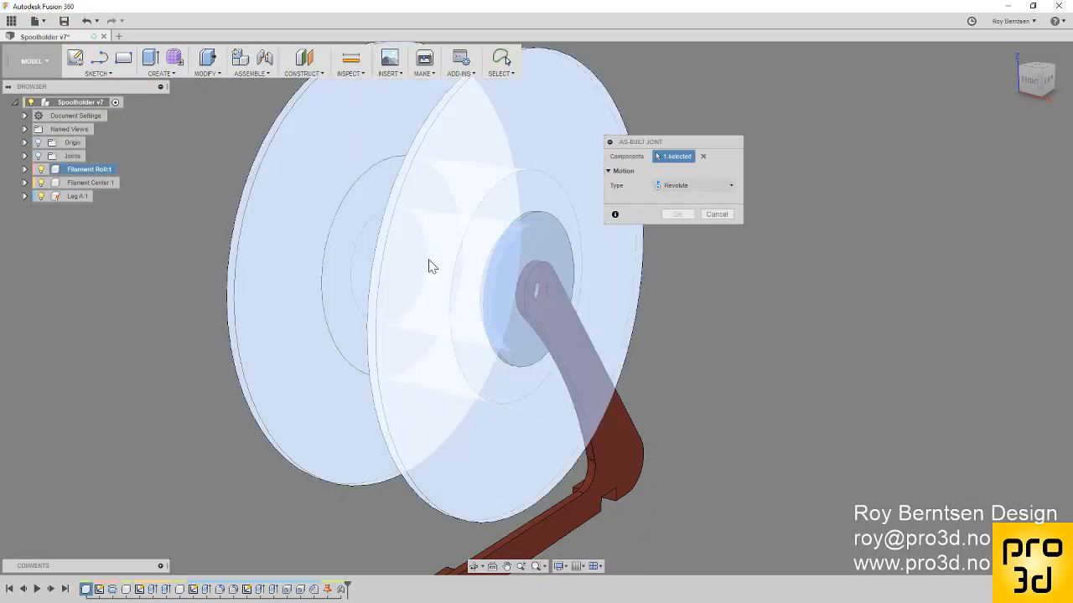
{"action": "left_click", "coordinate": [541, 250]}
{"action": "left_click", "coordinate": [671, 201]}
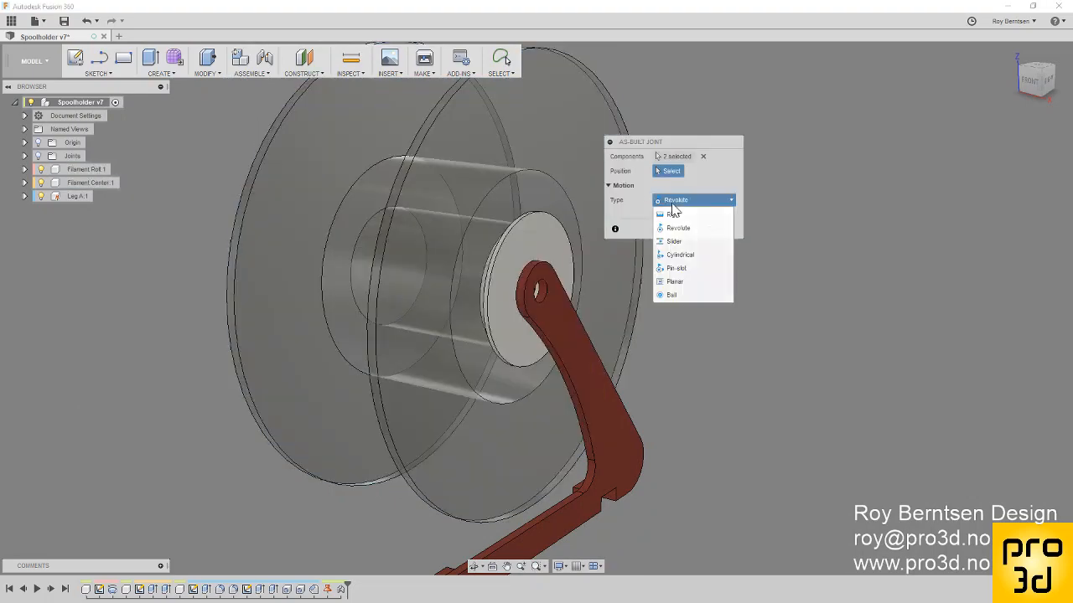
{"action": "left_click", "coordinate": [678, 214]}
{"action": "left_click", "coordinate": [678, 229]}
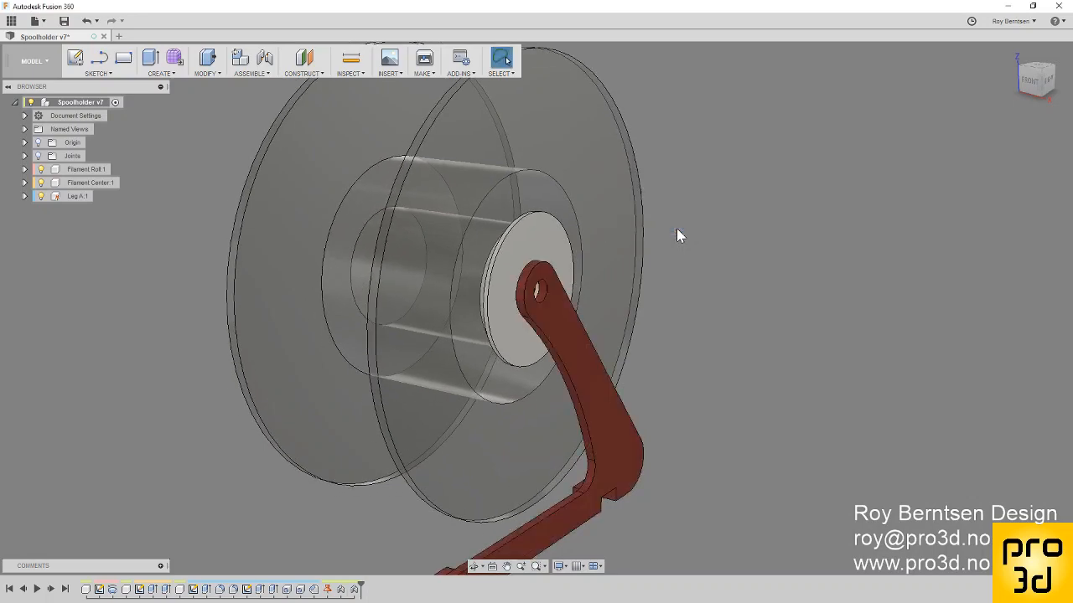
Step: Mirror the Filament Center and Leg A components across the YZ origin plane midway along the spool
{"action": "left_click", "coordinate": [1013, 56]}
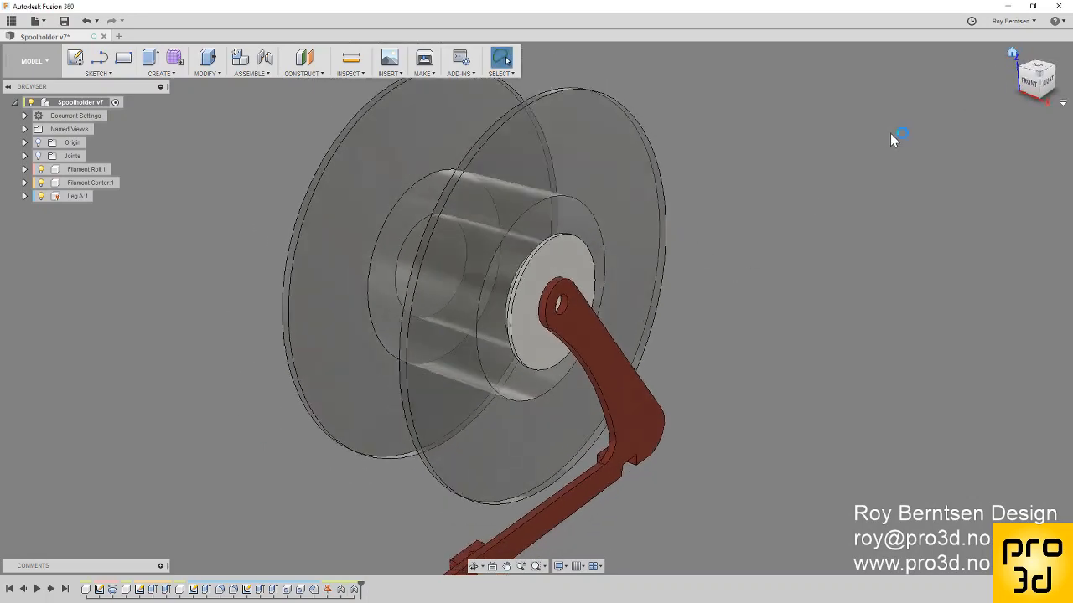
{"action": "scroll", "coordinate": [775, 414], "scroll_direction": "up", "scroll_amount": 2}
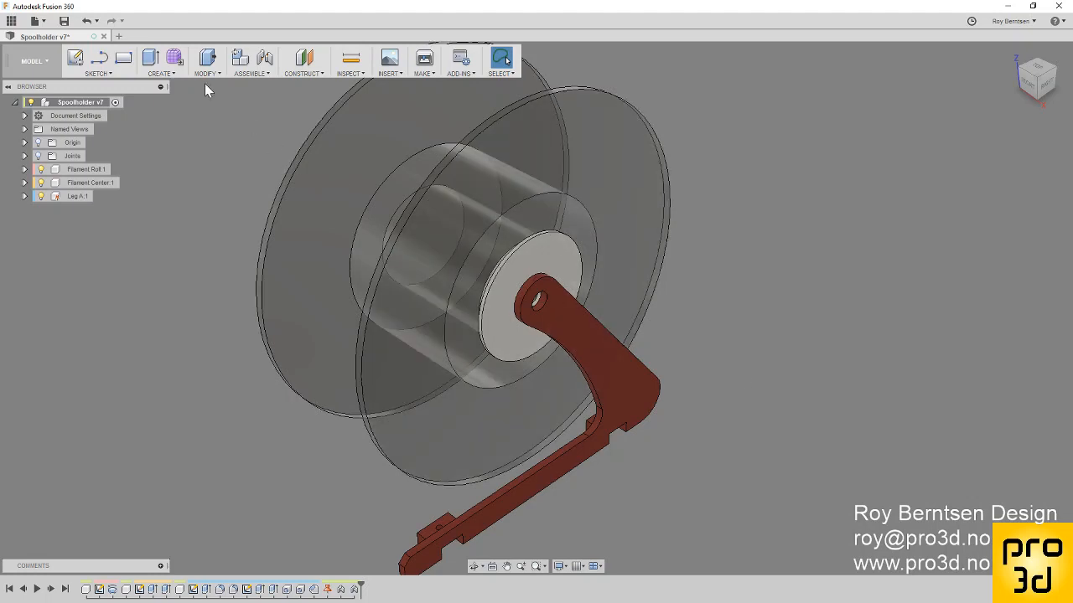
{"action": "left_click", "coordinate": [162, 75]}
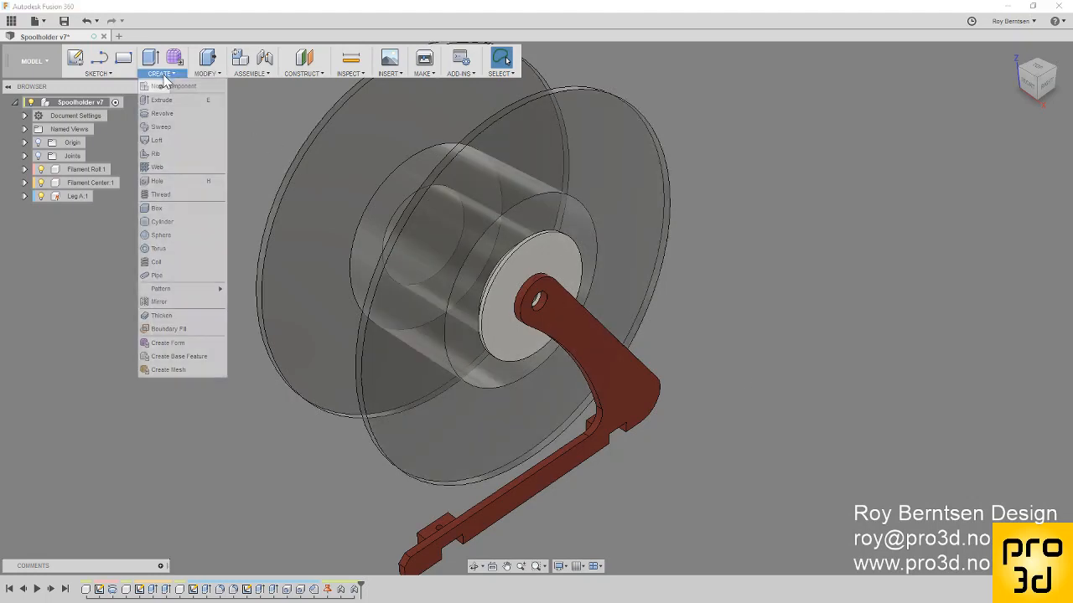
{"action": "left_click", "coordinate": [165, 304]}
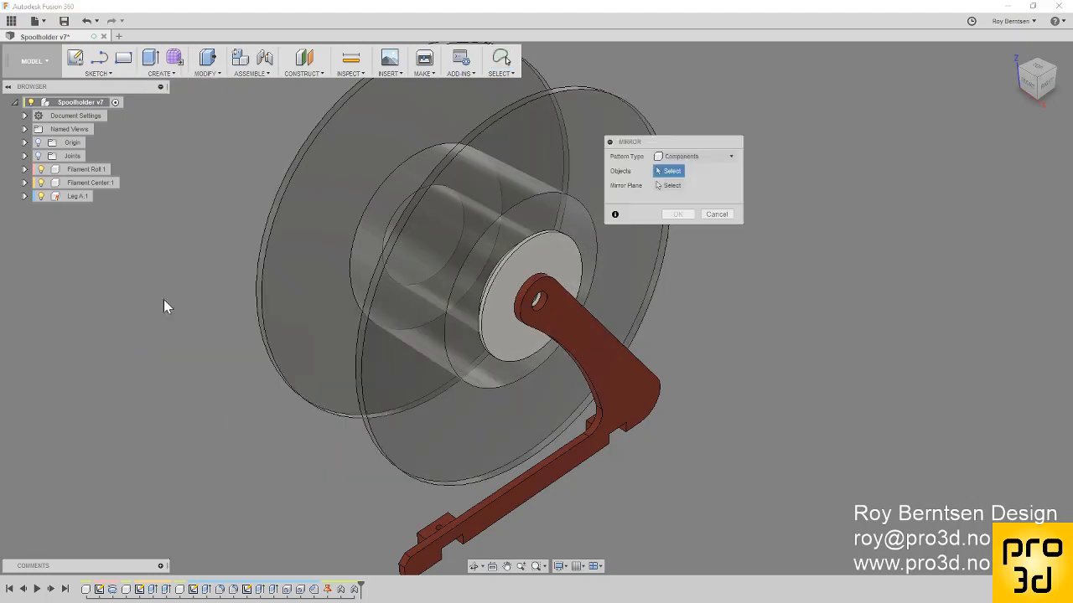
{"action": "left_click", "coordinate": [702, 161]}
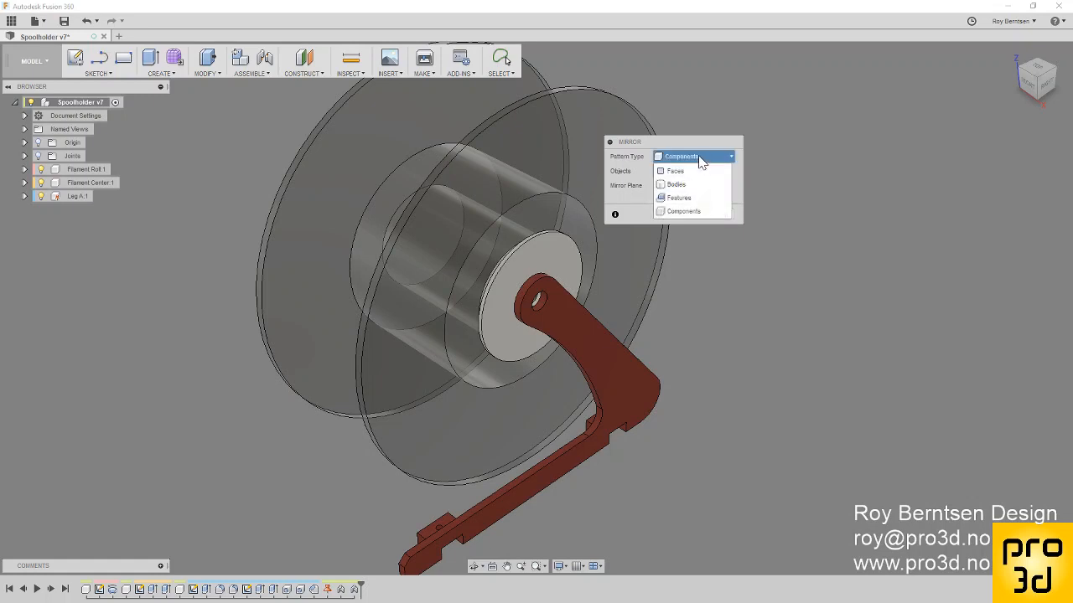
{"action": "left_click", "coordinate": [681, 212]}
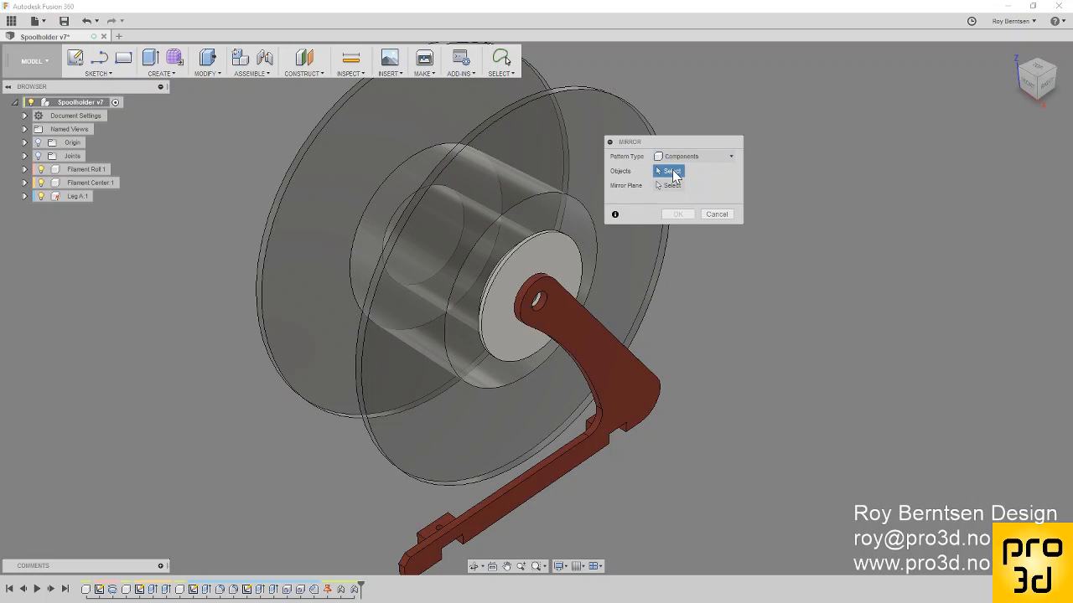
{"action": "left_click", "coordinate": [98, 182]}
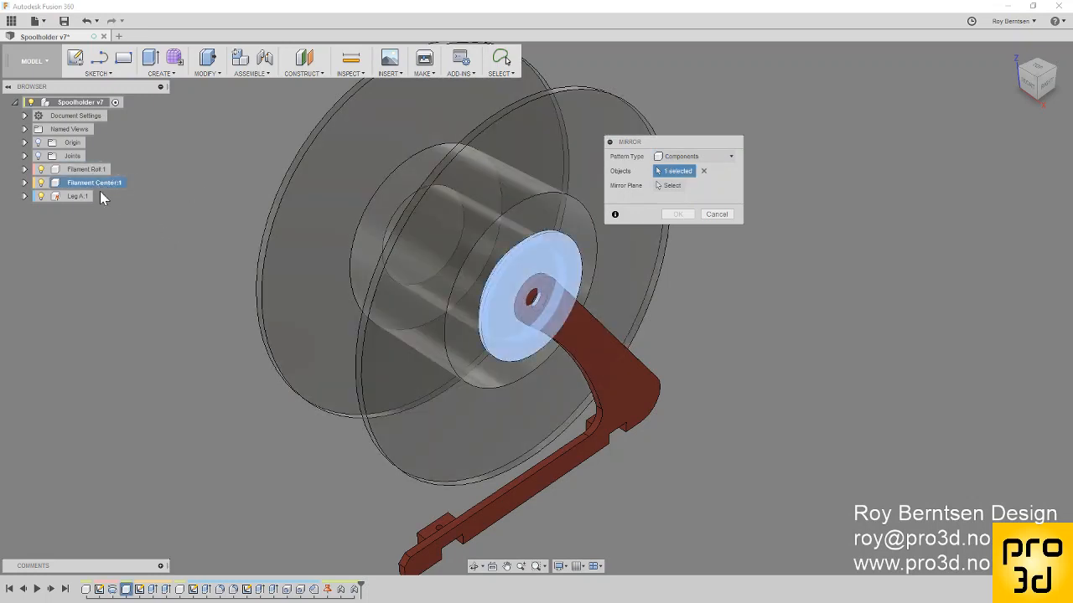
{"action": "left_click", "coordinate": [82, 196]}
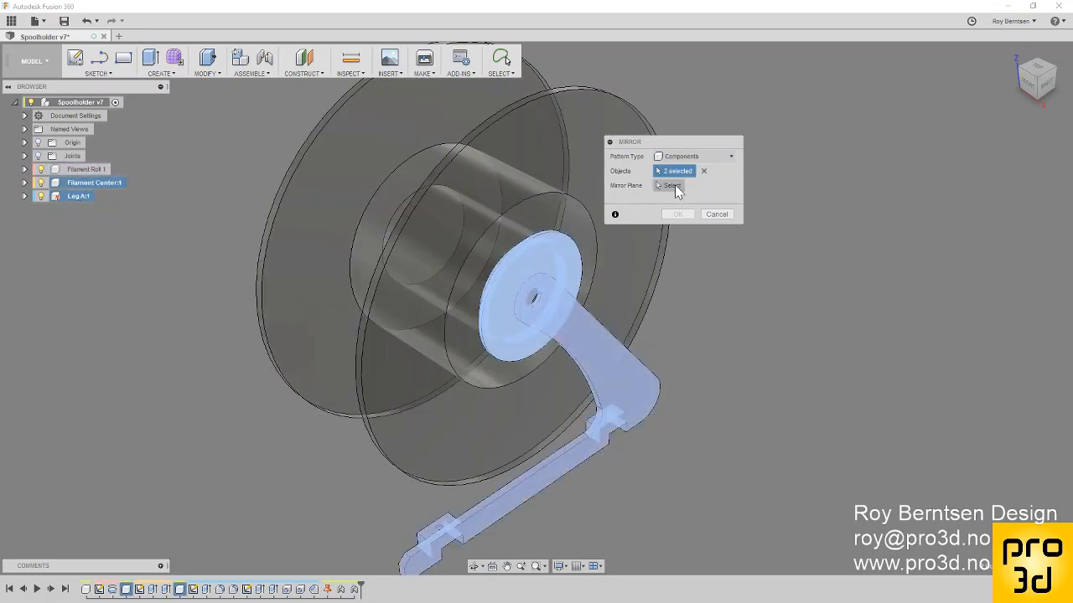
{"action": "left_click", "coordinate": [672, 185]}
{"action": "middle_click_drag", "start_coordinate": [754, 296], "coordinate": [601, 266], "text": "shift"}
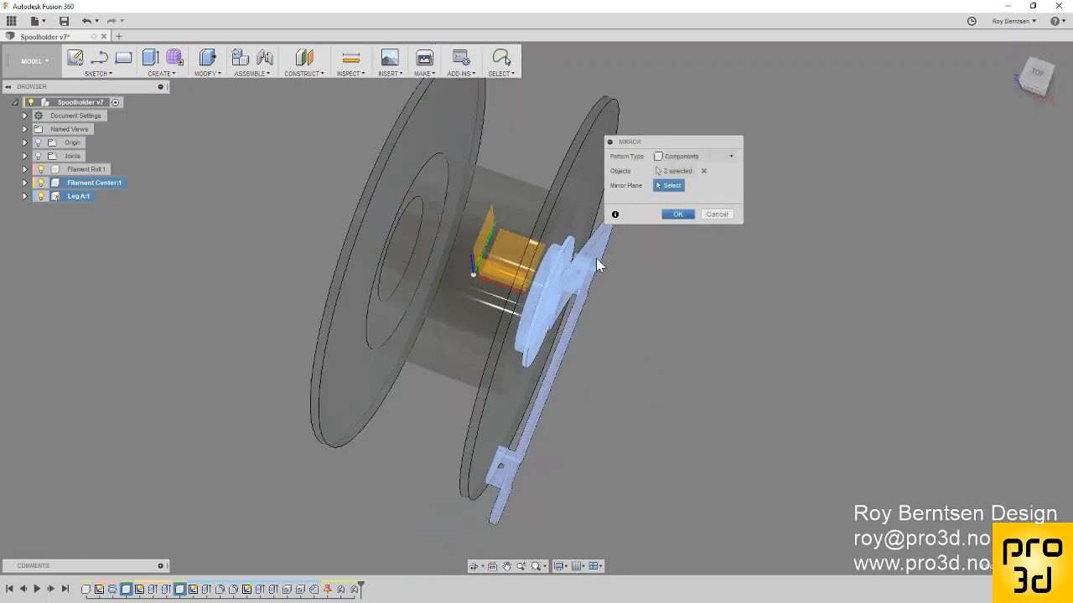
{"action": "left_click", "coordinate": [484, 233]}
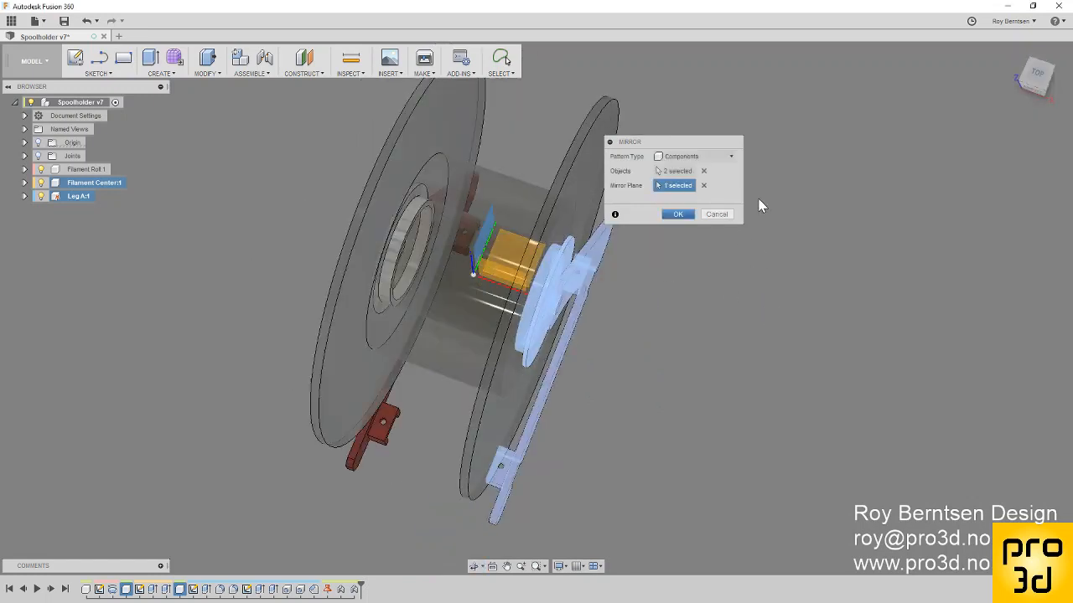
{"action": "left_click", "coordinate": [679, 214]}
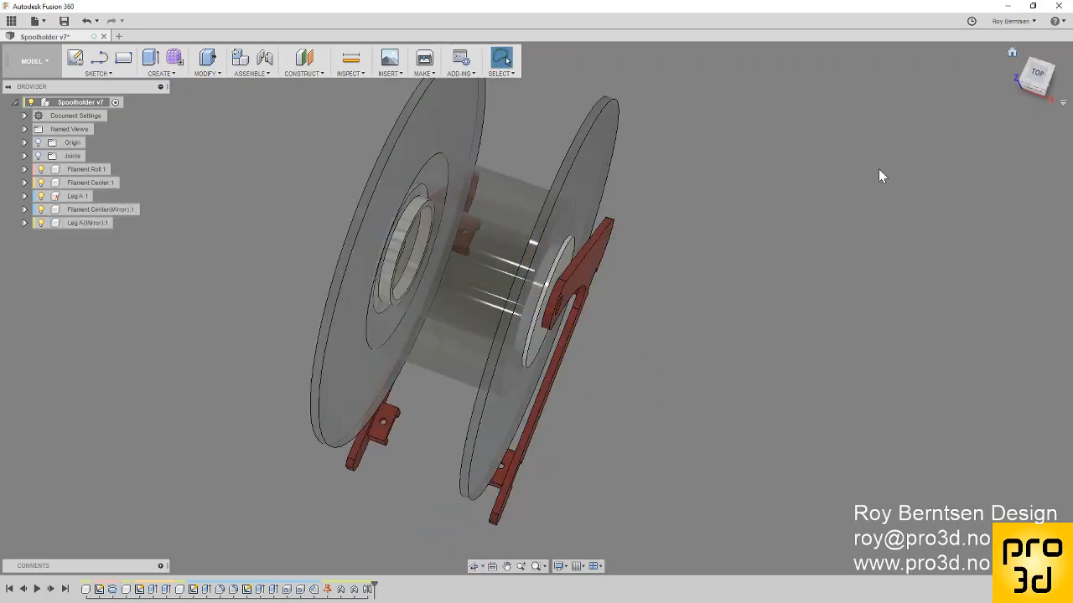
Step: Test whether the mirrored leg and filament center can be moved freely, and revert their positions
{"action": "left_click", "coordinate": [1012, 51]}
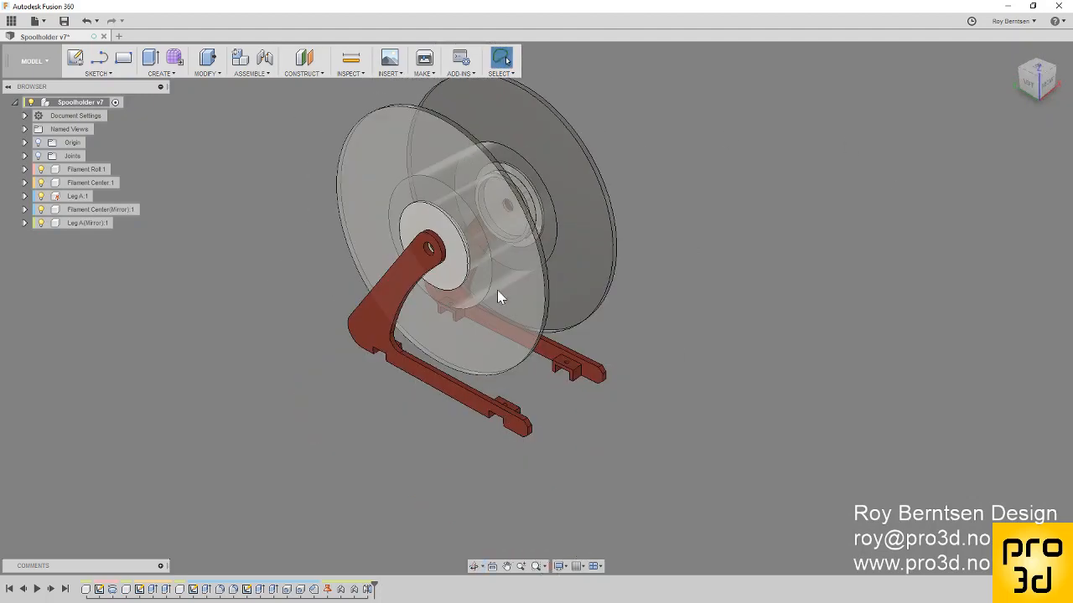
{"action": "scroll", "coordinate": [497, 293], "scroll_direction": "up", "scroll_amount": 3}
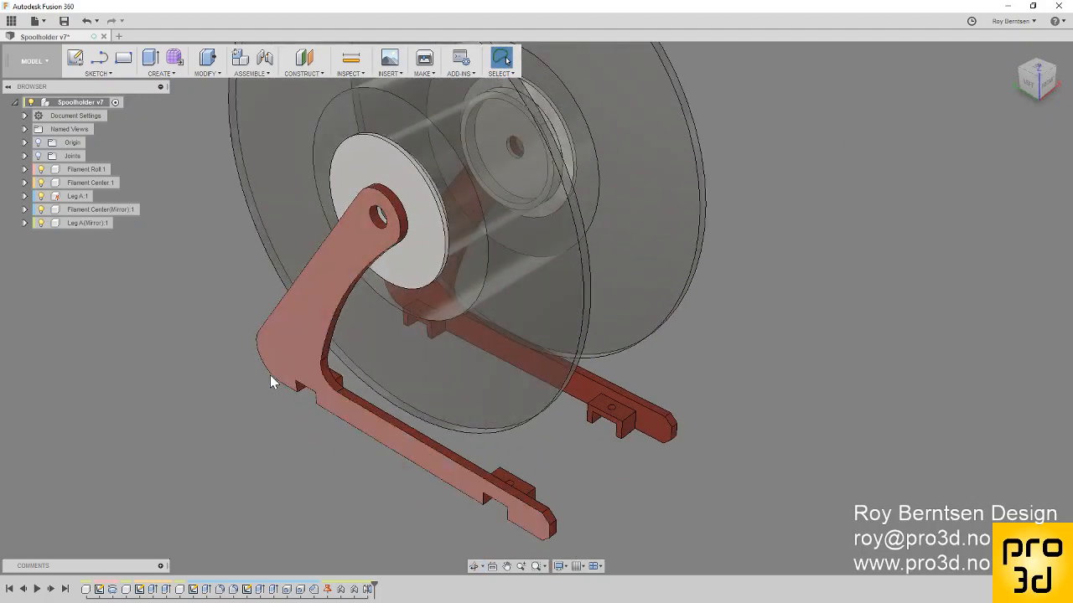
{"action": "left_click_drag", "start_coordinate": [270, 382], "coordinate": [264, 269]}
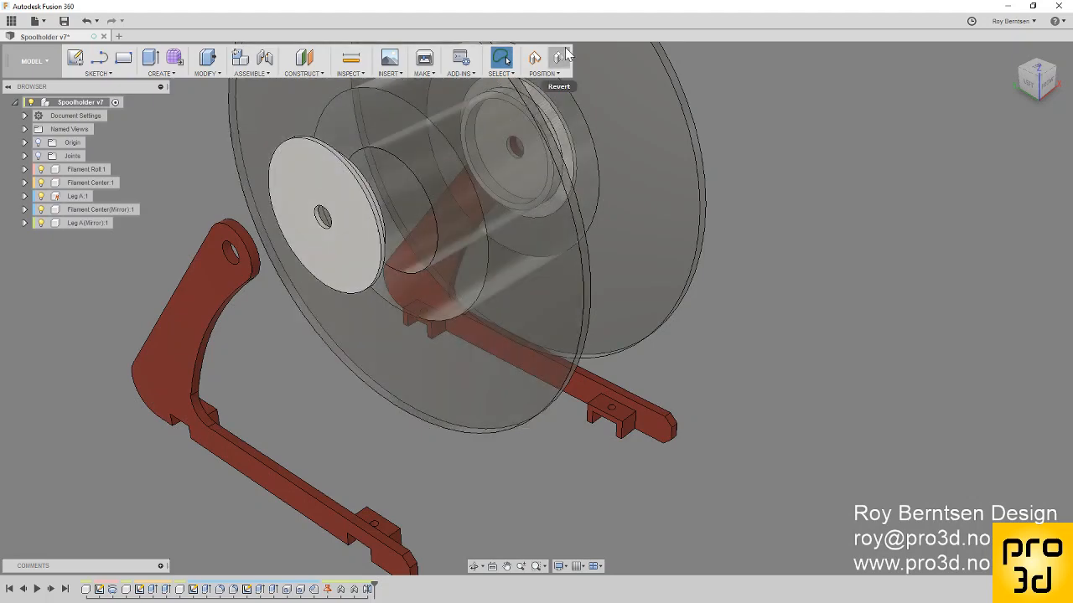
{"action": "left_click", "coordinate": [559, 57]}
Step: Create a Rigid as-built joint between Leg A and the mirrored leg
{"action": "left_click", "coordinate": [251, 73]}
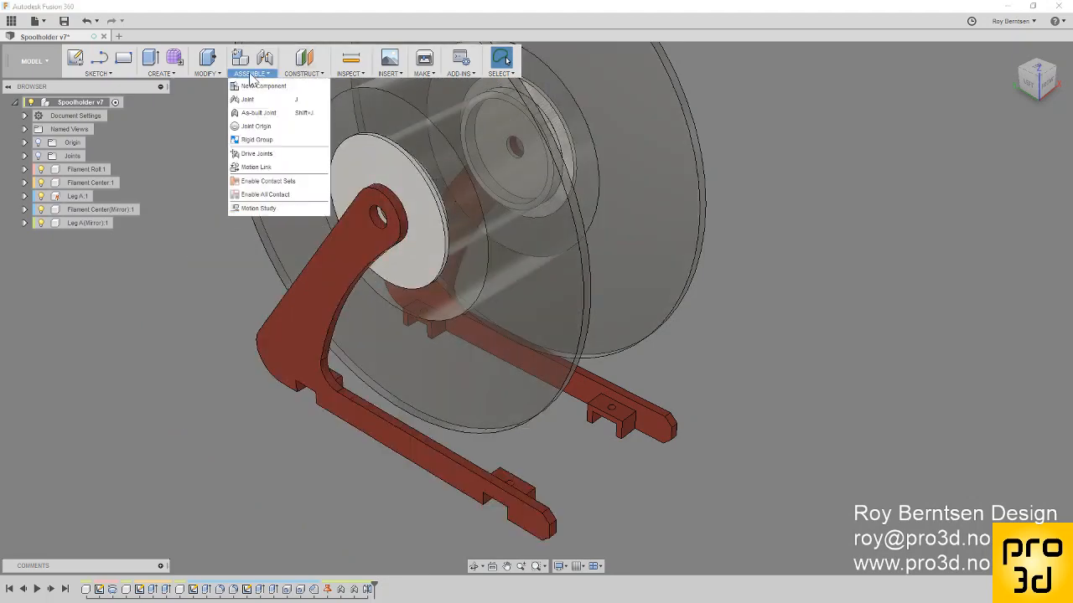
{"action": "left_click", "coordinate": [253, 113]}
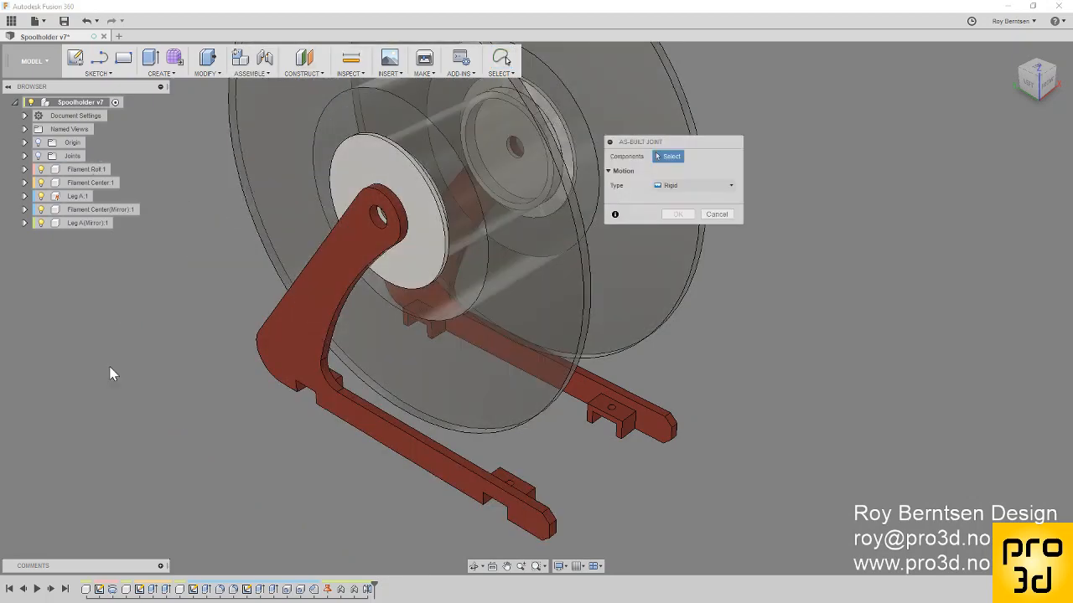
{"action": "left_click", "coordinate": [430, 449]}
{"action": "left_click", "coordinate": [655, 427]}
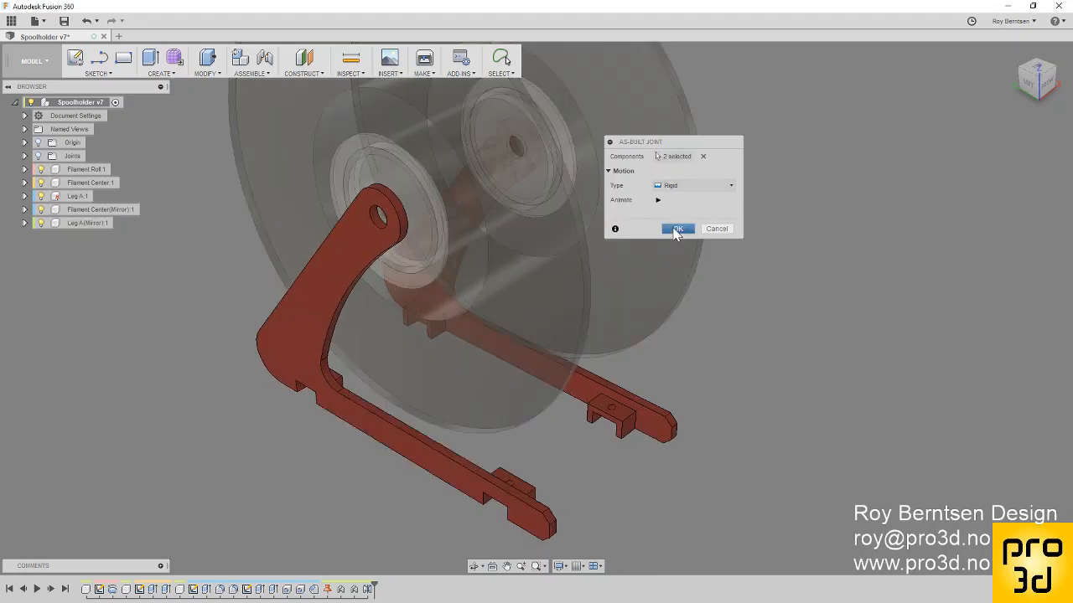
{"action": "left_click", "coordinate": [676, 228]}
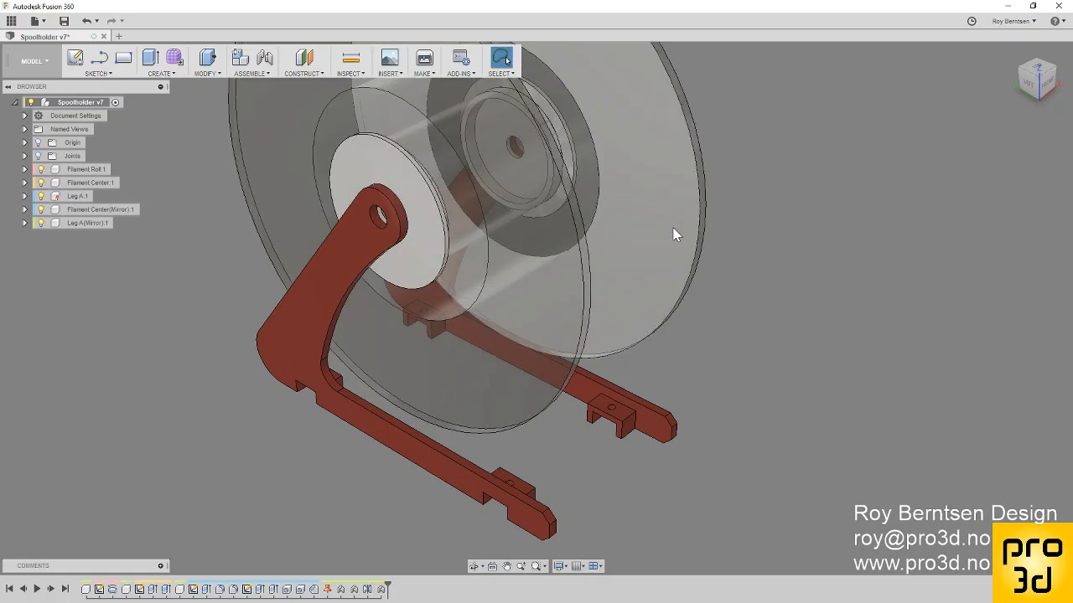
Step: Create a Rigid as-built joint between the mirrored Filament Center and the Filament Roll
{"action": "key", "text": "j"}
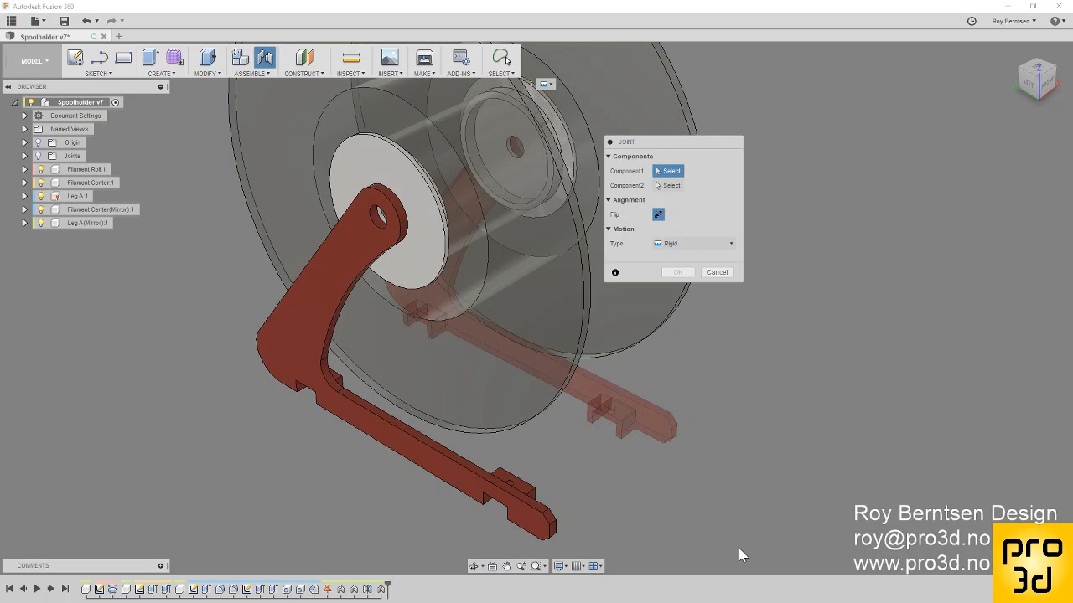
{"action": "left_click", "coordinate": [722, 272]}
{"action": "left_click", "coordinate": [249, 74]}
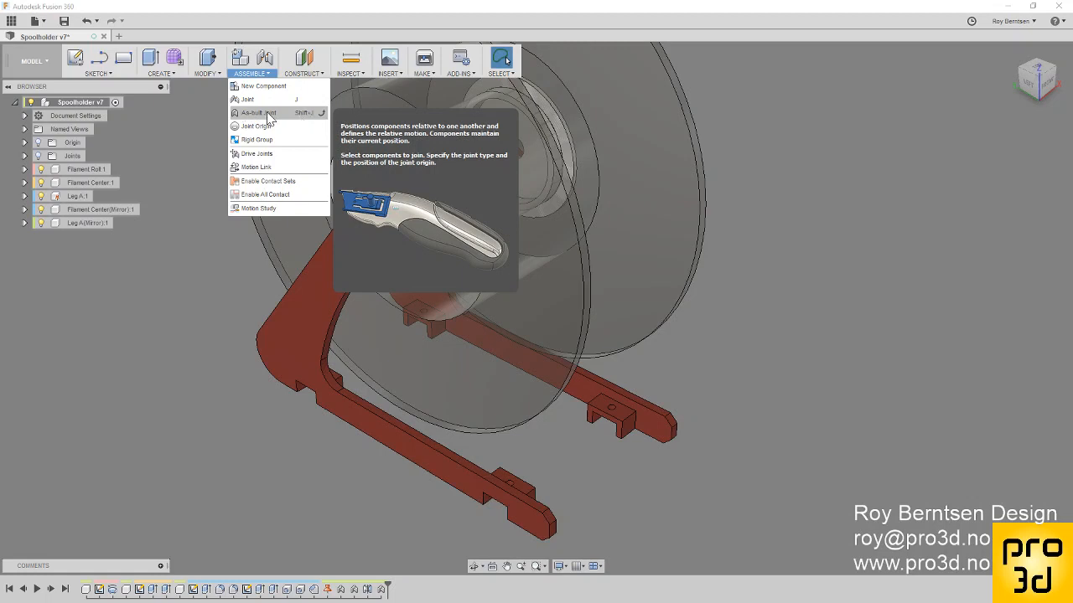
{"action": "left_click", "coordinate": [267, 113]}
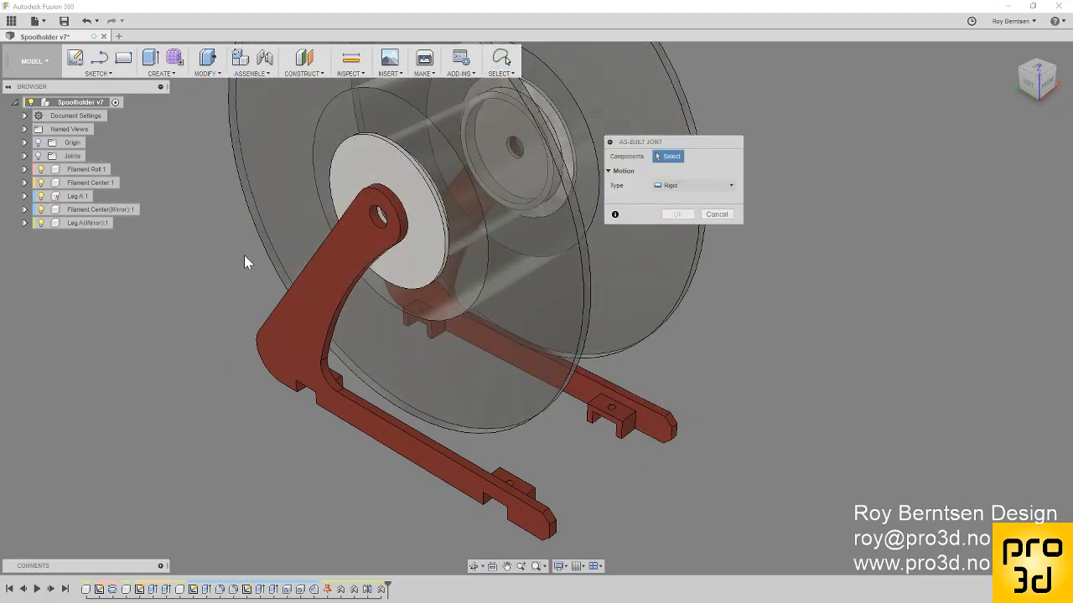
{"action": "left_click", "coordinate": [367, 169]}
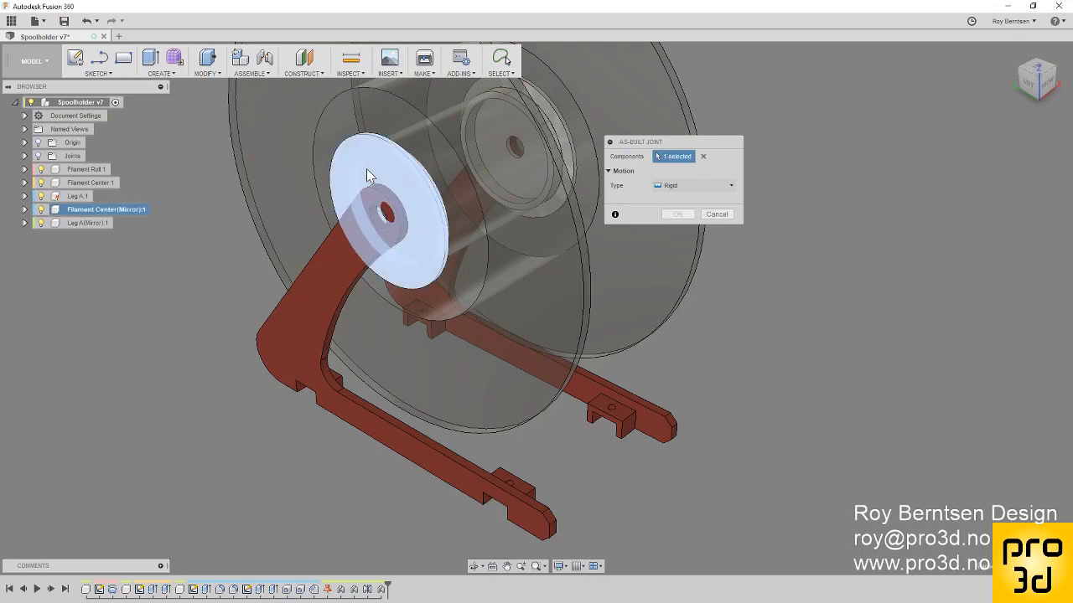
{"action": "left_click", "coordinate": [515, 181]}
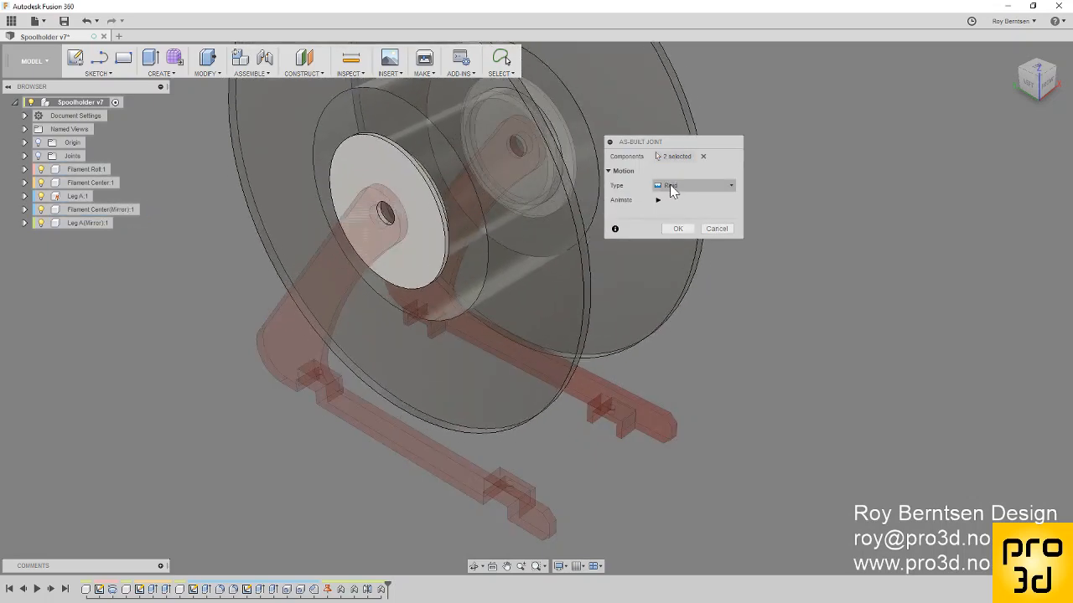
{"action": "left_click", "coordinate": [677, 228]}
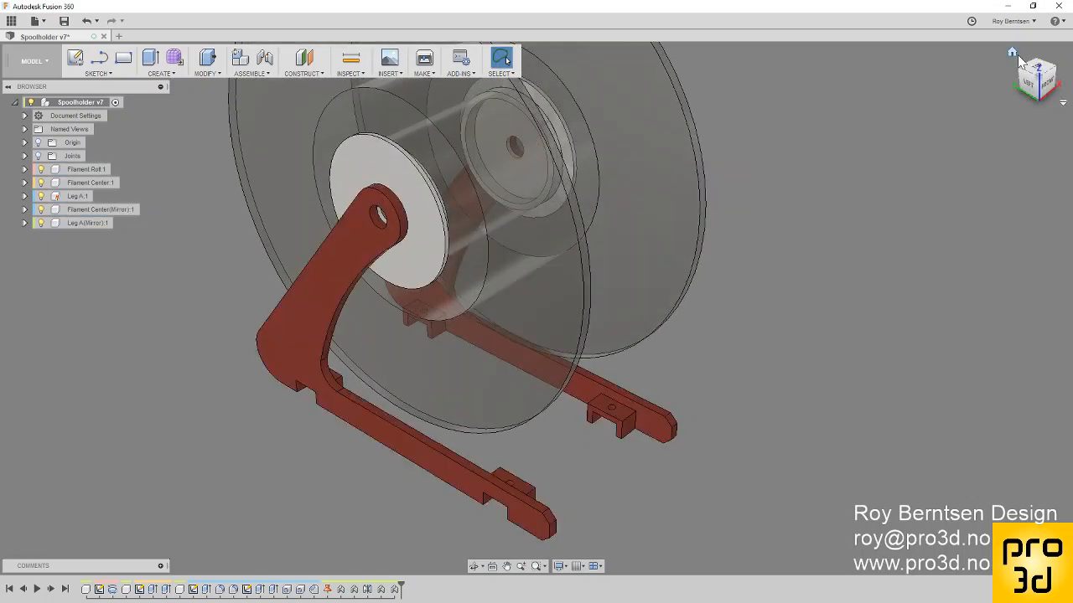
Step: Create a new empty, activated component named rail under the top-level Spoolholder assembly
{"action": "left_click", "coordinate": [1014, 54]}
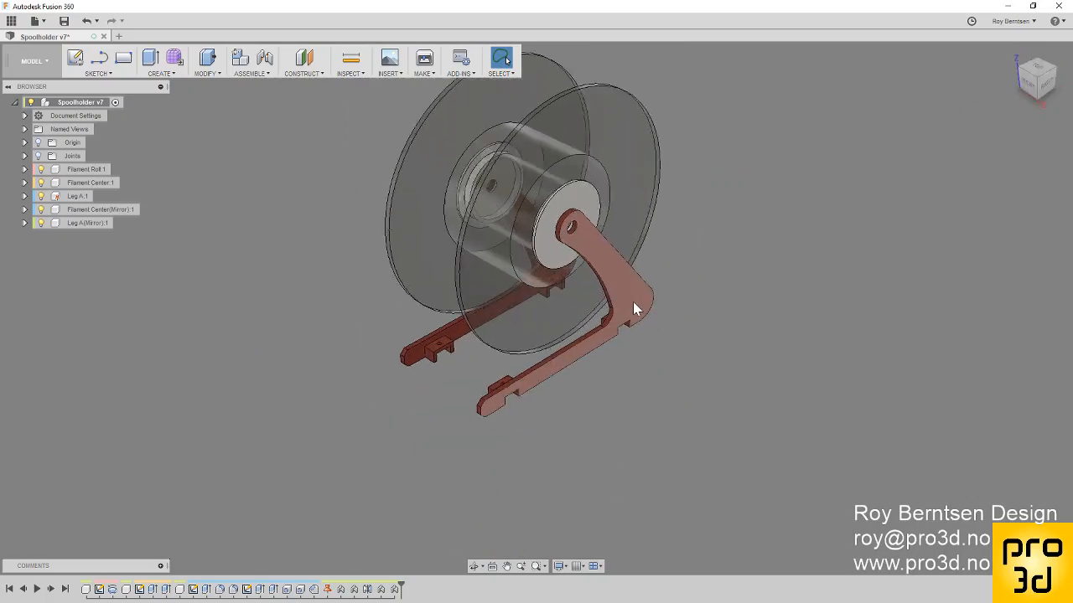
{"action": "scroll", "coordinate": [584, 380], "scroll_direction": "up", "scroll_amount": 5}
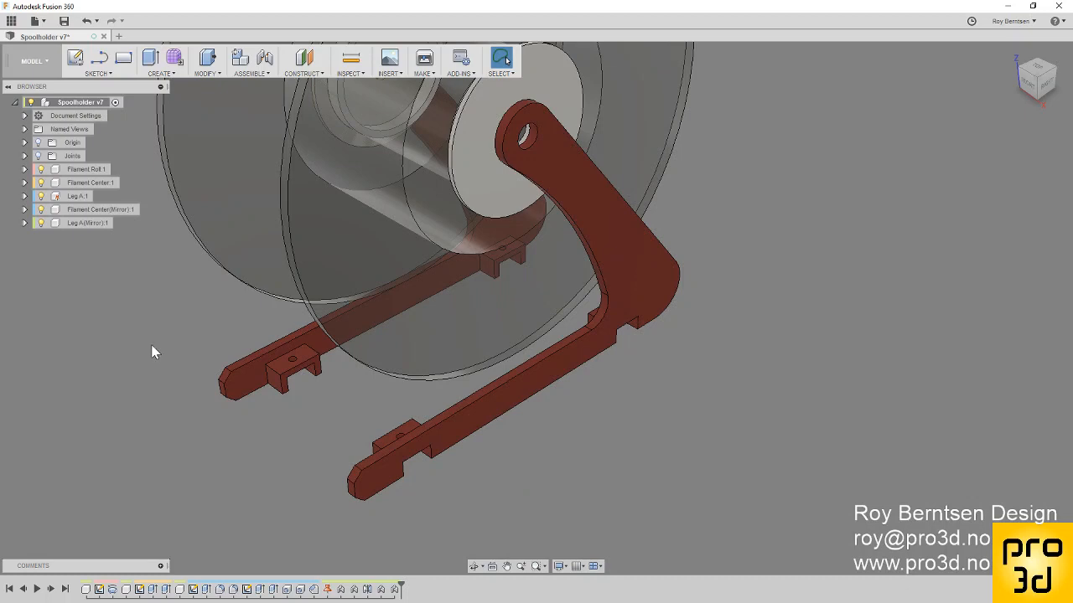
{"action": "left_click", "coordinate": [242, 58]}
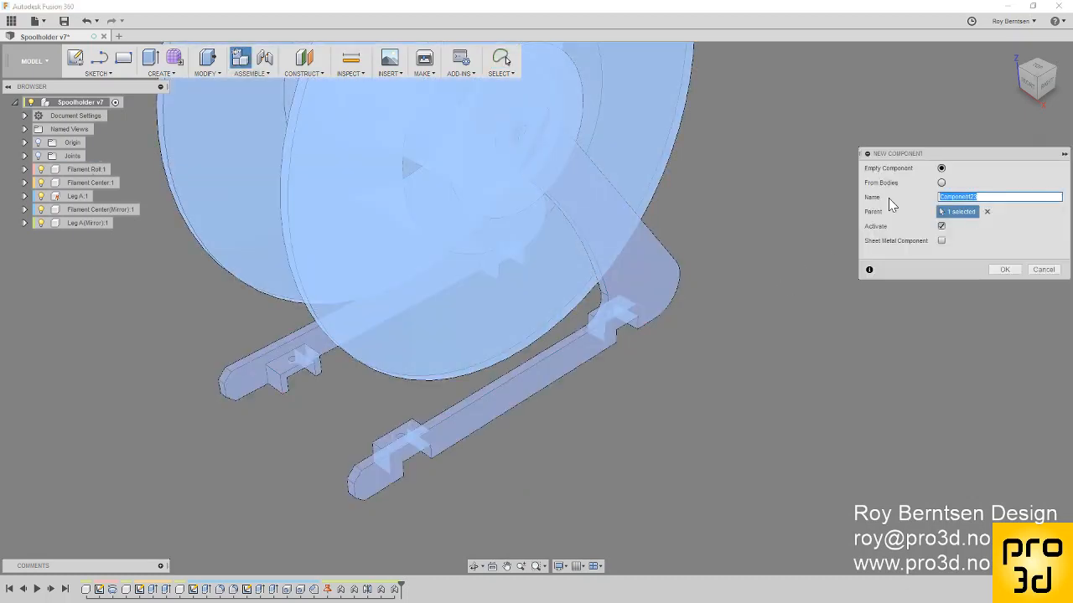
{"action": "type", "text": "F"}
{"action": "key", "text": "Return"}
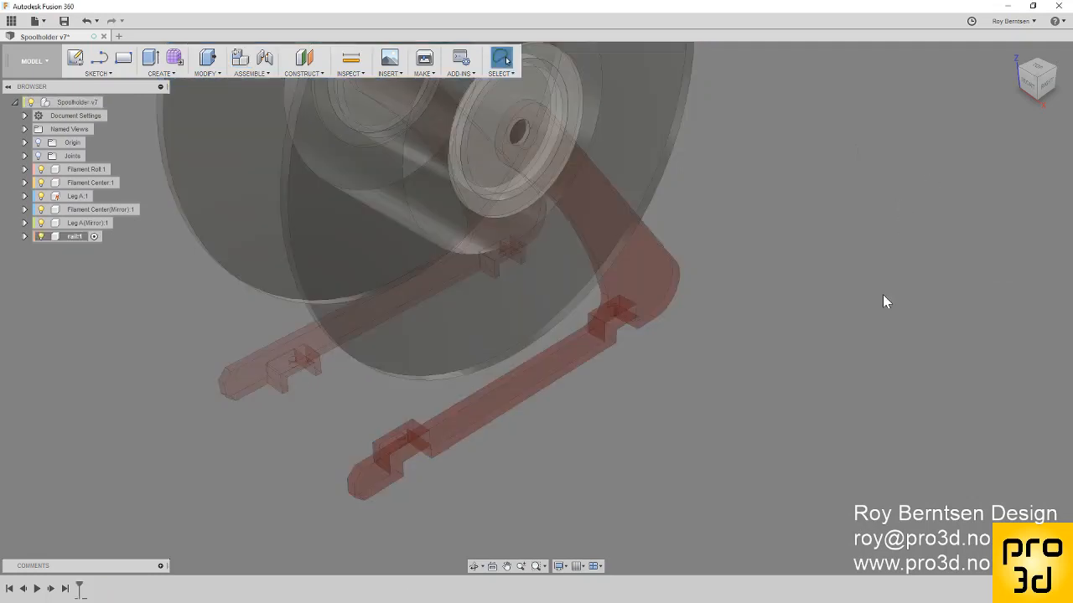
Step: Start a sketch in the rail component on the YZ origin plane midway along the spool
{"action": "scroll", "coordinate": [304, 472], "scroll_direction": "down", "scroll_amount": 5}
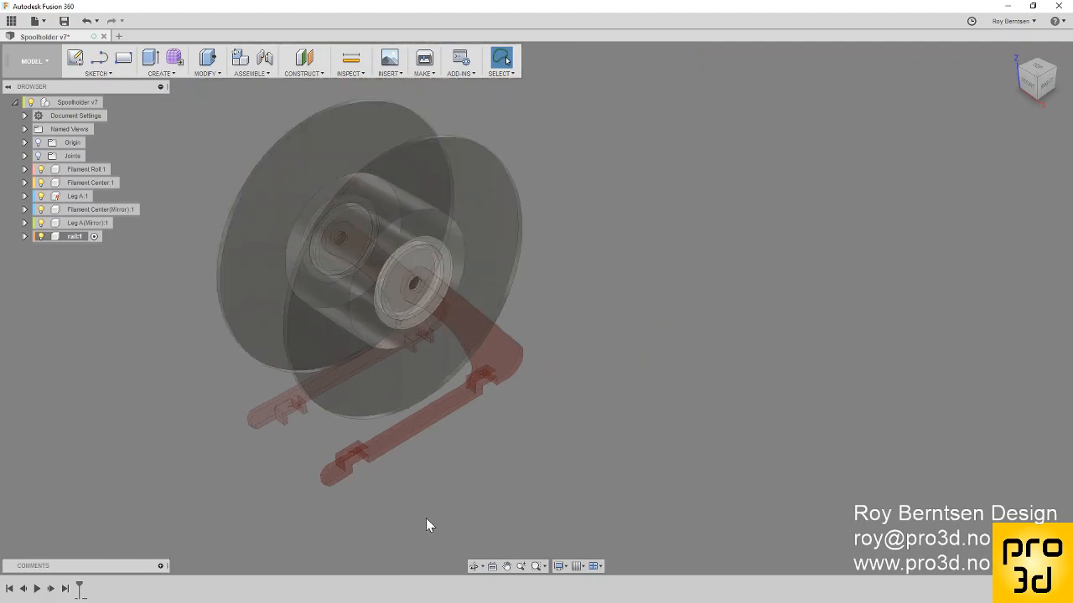
{"action": "left_click", "coordinate": [77, 60]}
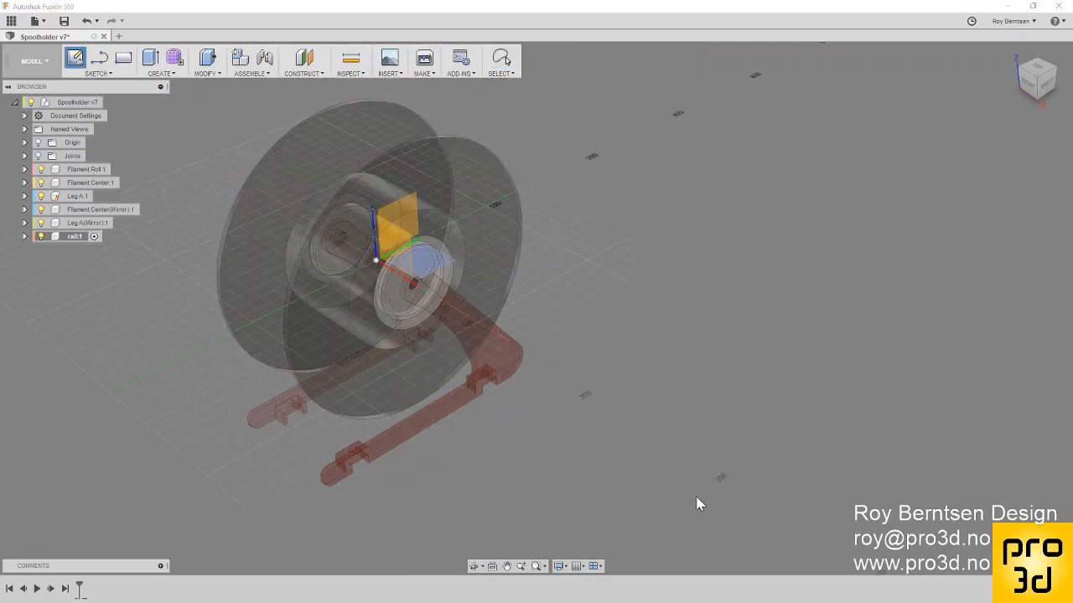
{"action": "left_click", "coordinate": [503, 214]}
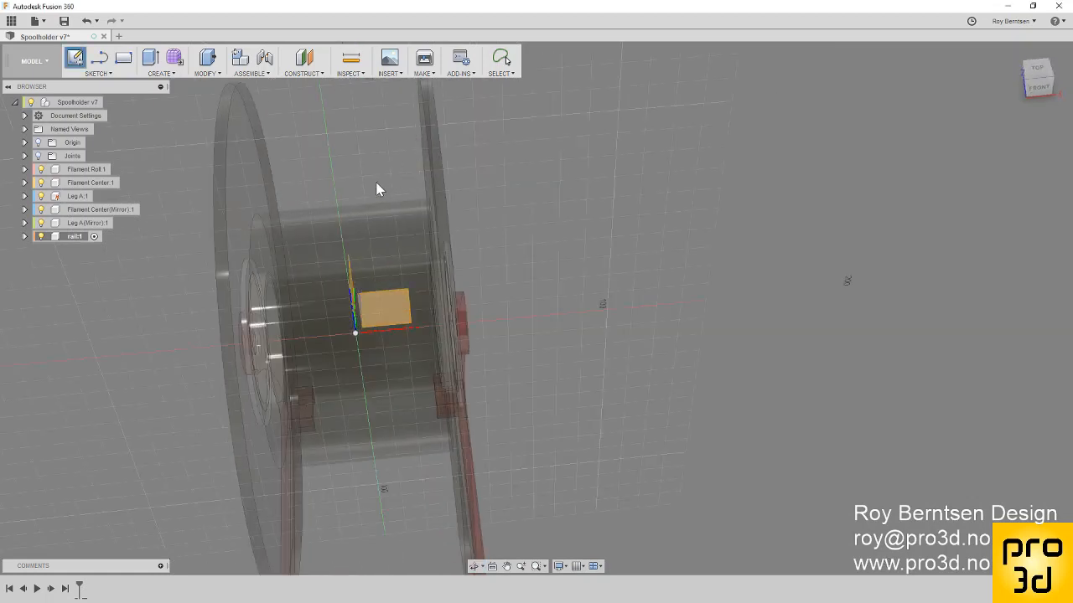
{"action": "left_click", "coordinate": [352, 284]}
{"action": "scroll", "coordinate": [252, 281], "scroll_direction": "down", "scroll_amount": 3}
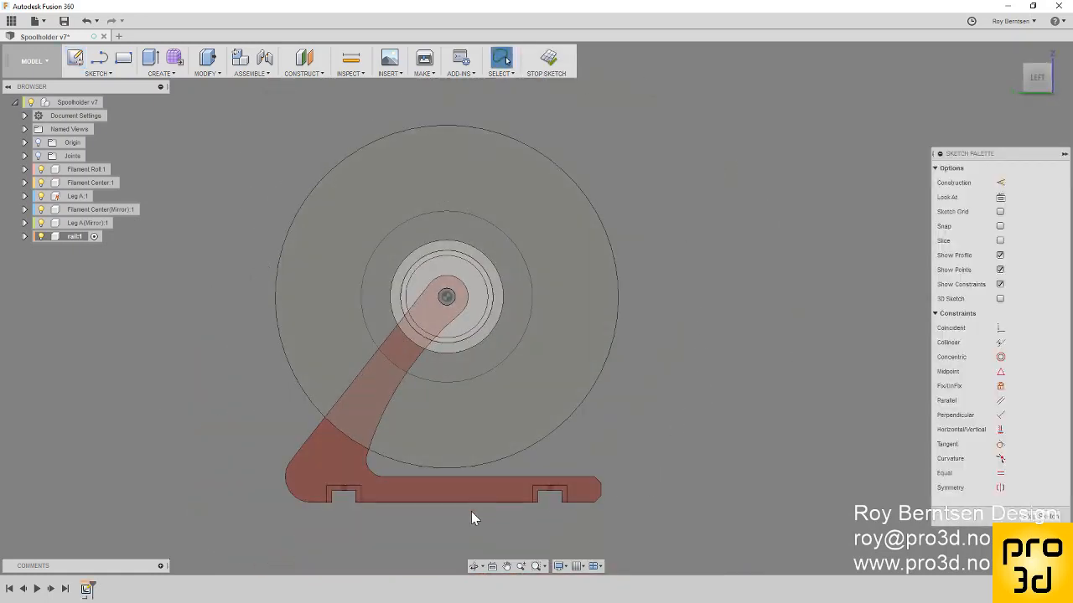
Step: Project the leg's side face outline into the rail sketch
{"action": "scroll", "coordinate": [435, 522], "scroll_direction": "up", "scroll_amount": 2}
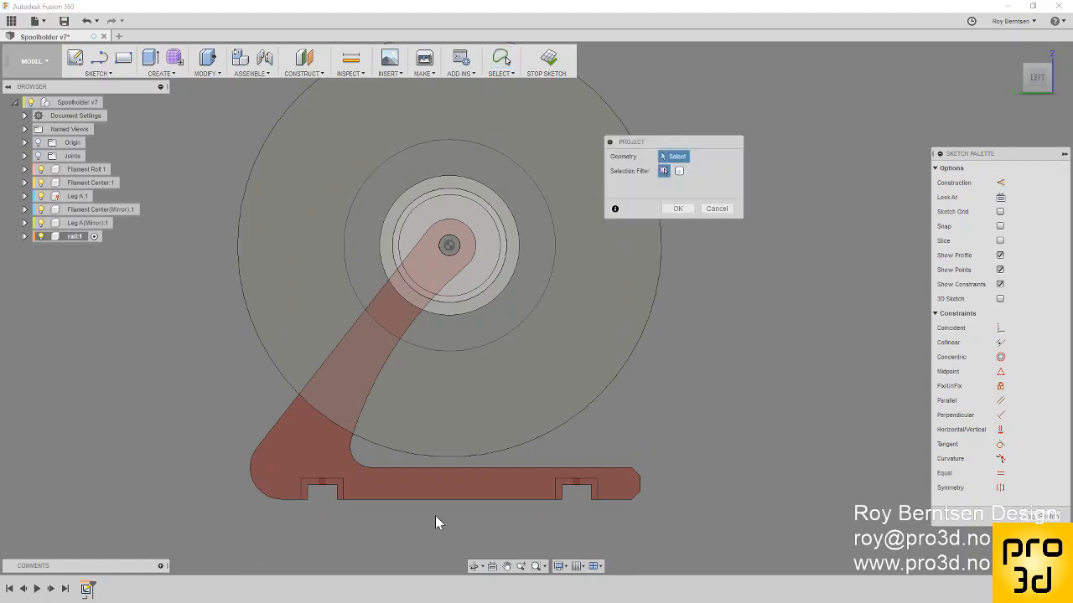
{"action": "left_click", "coordinate": [399, 488]}
{"action": "left_click", "coordinate": [678, 210]}
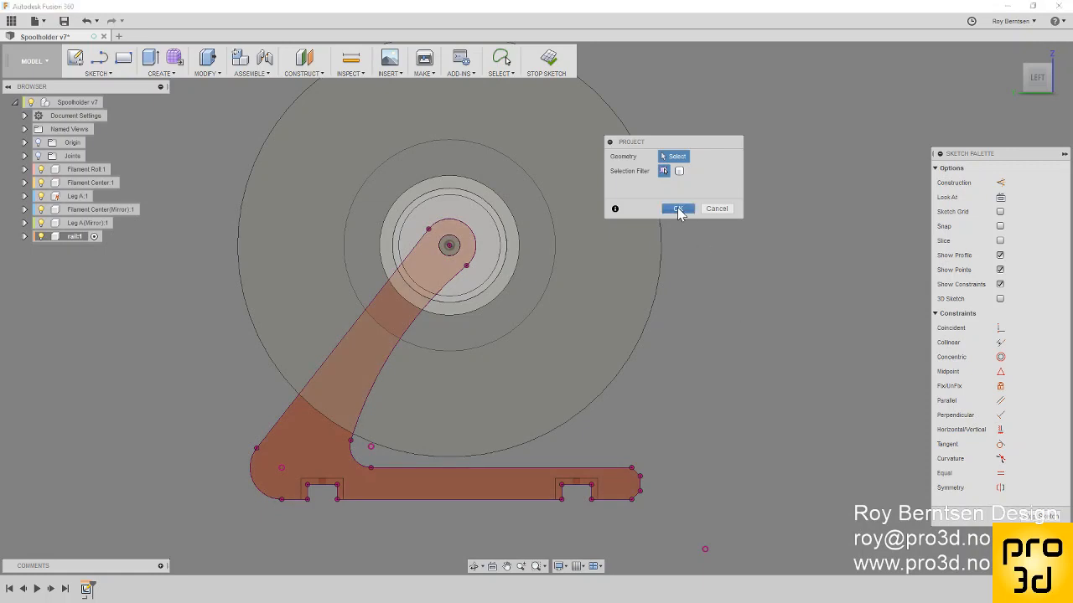
Step: Offset the projected three-sided outline of the rear notch, below the leg's bend, 0.25 mm inward
{"action": "scroll", "coordinate": [319, 513], "scroll_direction": "up", "scroll_amount": 5}
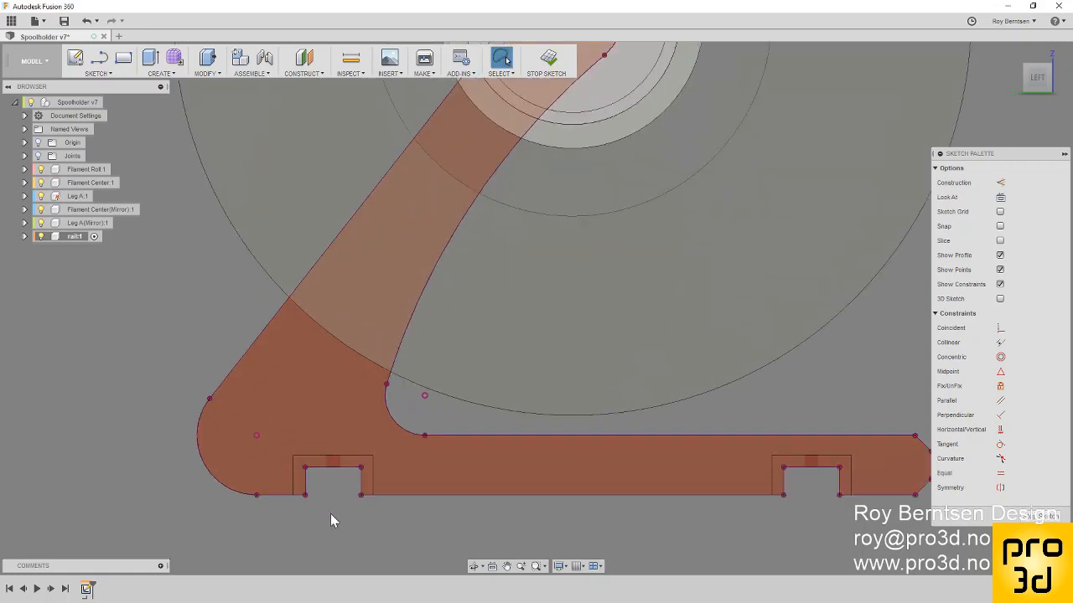
{"action": "scroll", "coordinate": [346, 503], "scroll_direction": "up", "scroll_amount": 3}
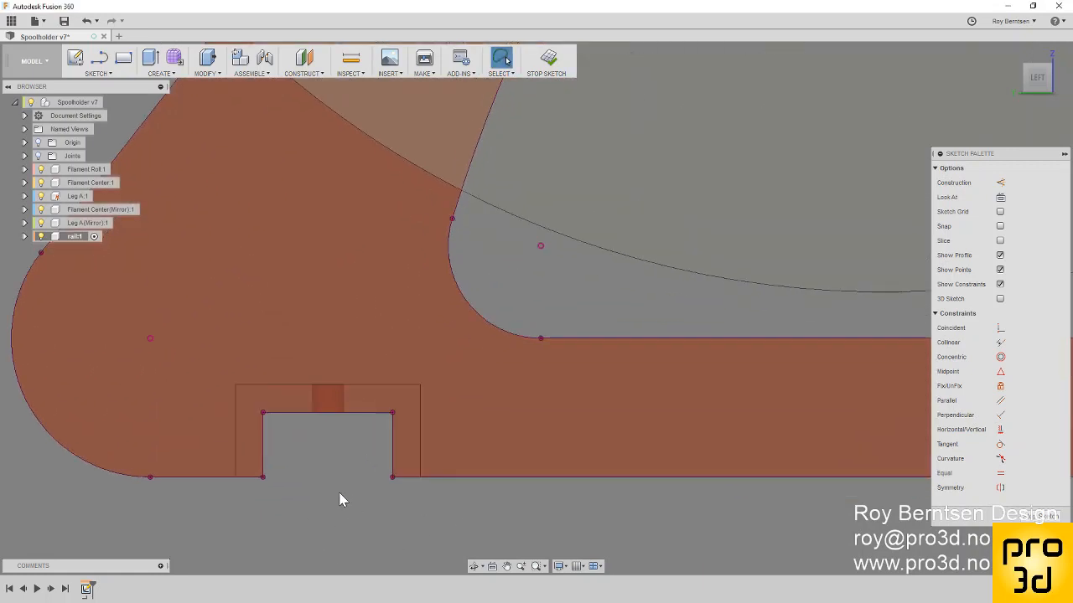
{"action": "left_click", "coordinate": [99, 73]}
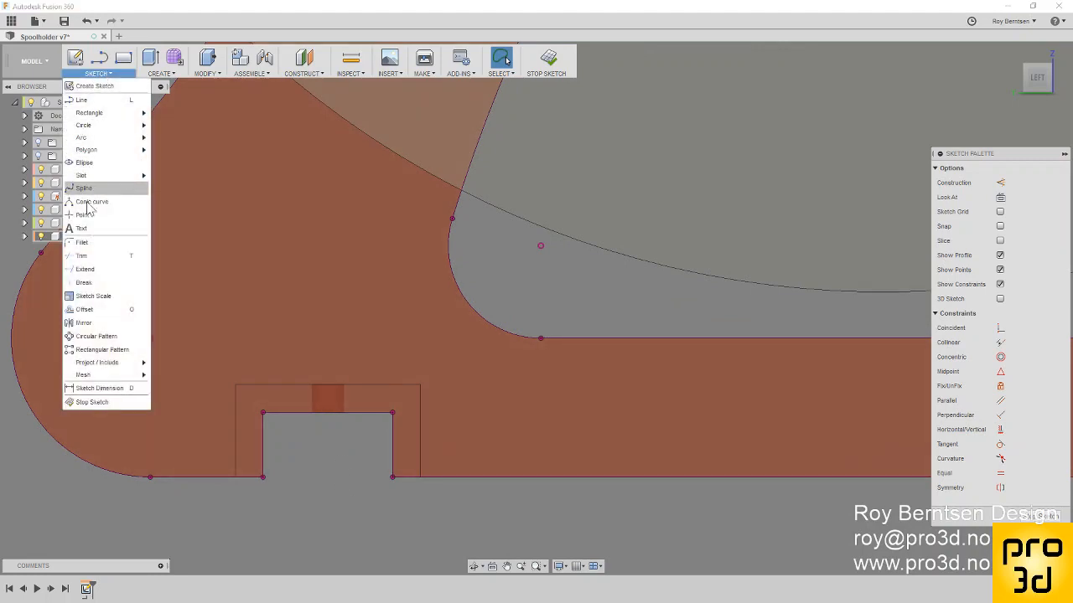
{"action": "left_click", "coordinate": [84, 309]}
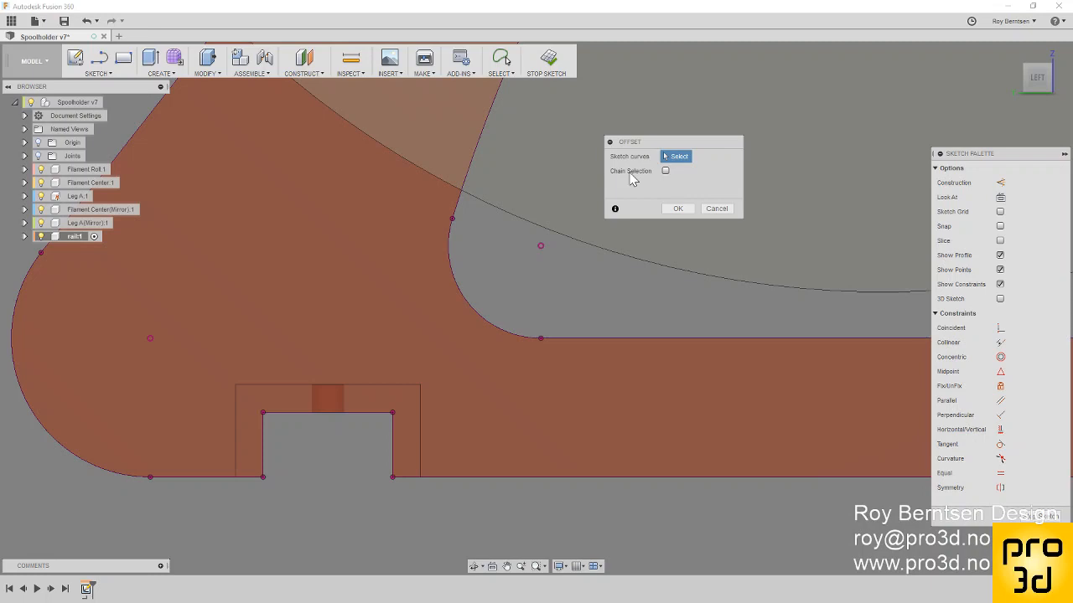
{"action": "left_click", "coordinate": [264, 455]}
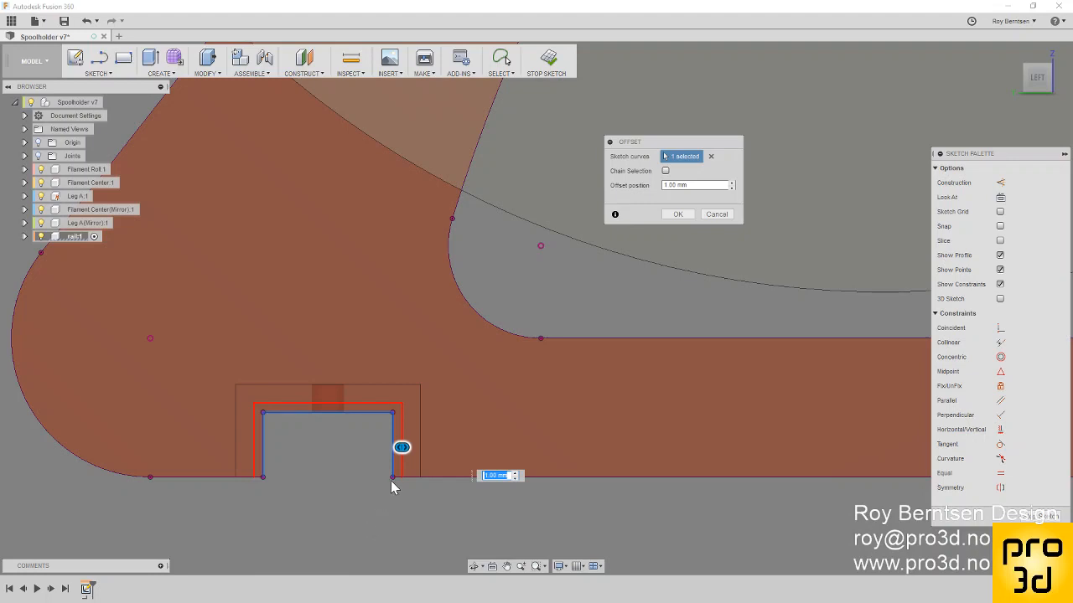
{"action": "left_click_drag", "start_coordinate": [390, 446], "coordinate": [383, 445]}
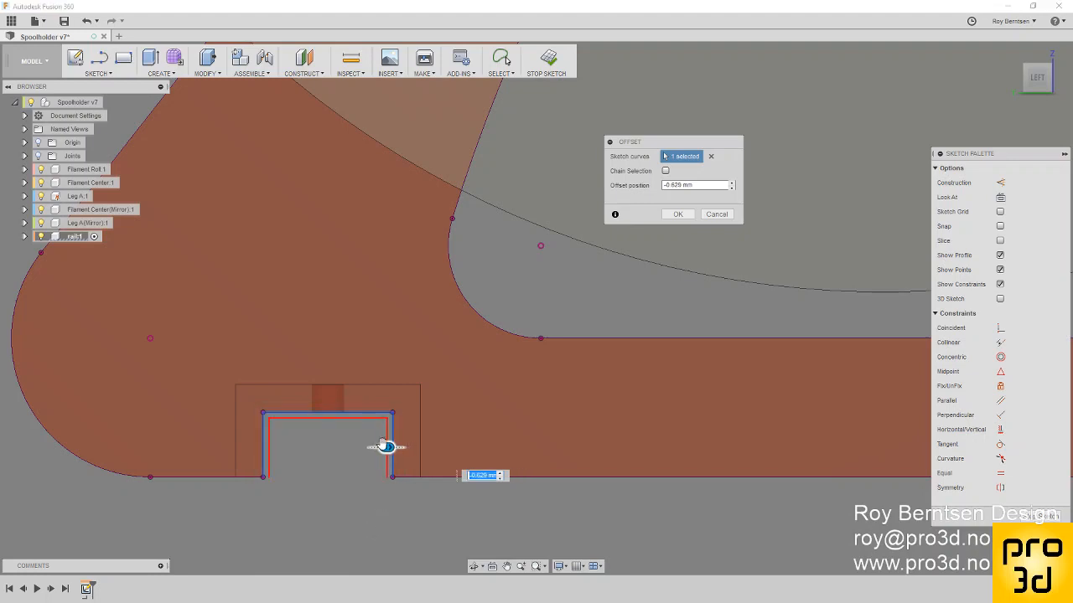
{"action": "type", "text": "0."}
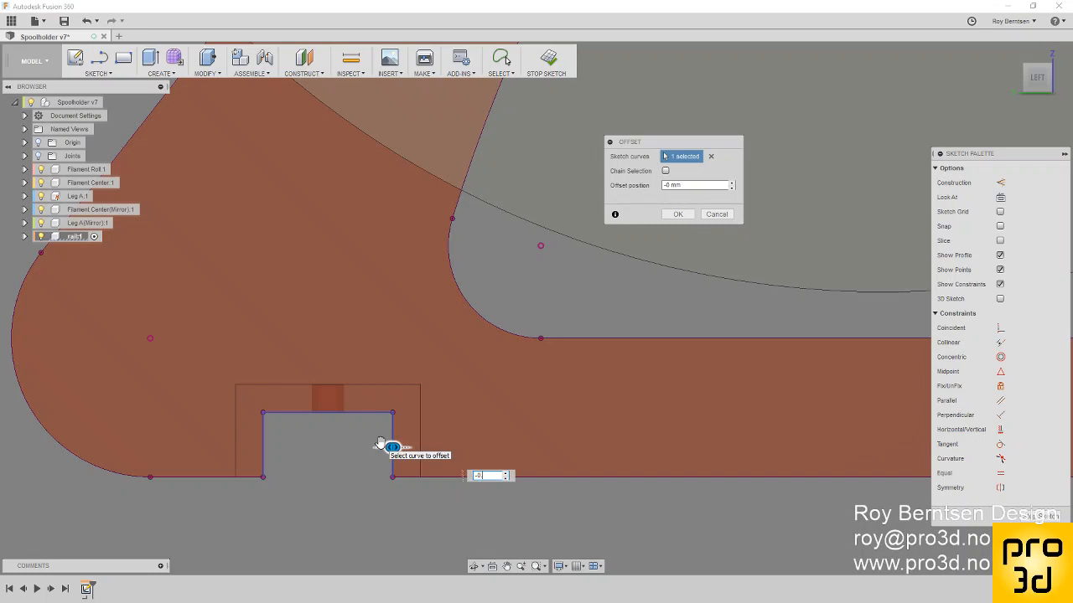
{"action": "type", "text": "25"}
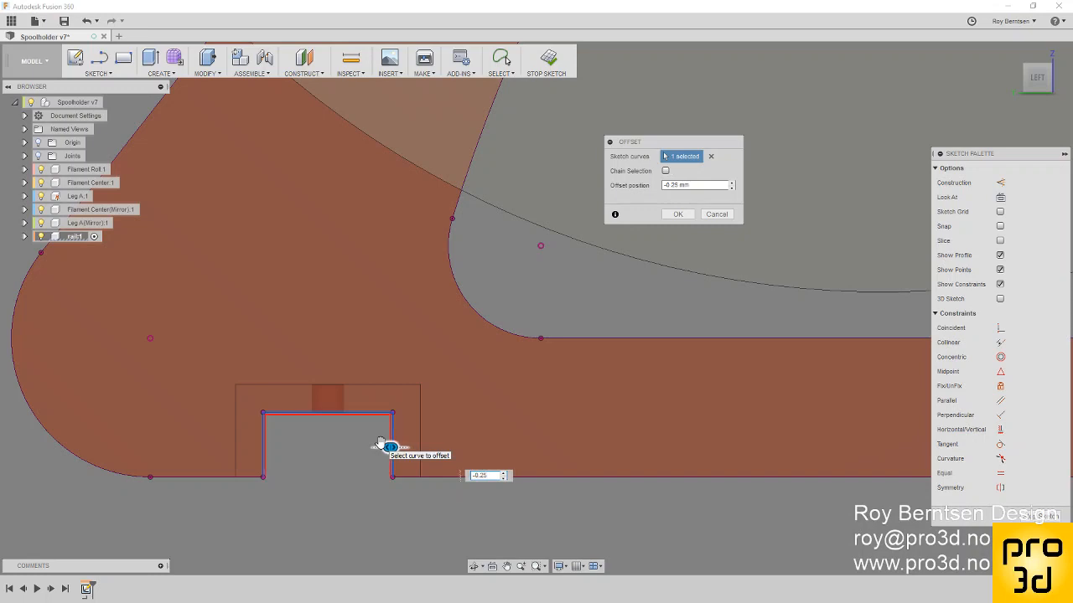
{"action": "key", "text": "Return"}
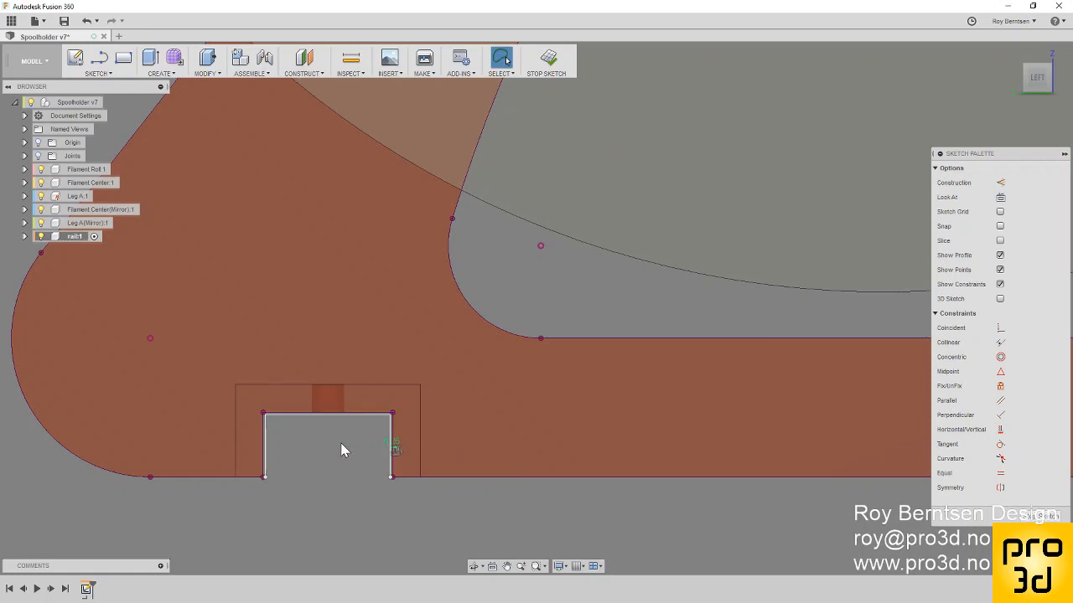
Step: Close the rail's U-shaped profile with lines inside the offset outline, making walls about 2.7 and 1.6 mm and a top about 1.5 mm thick
{"action": "scroll", "coordinate": [347, 448], "scroll_direction": "up", "scroll_amount": 2}
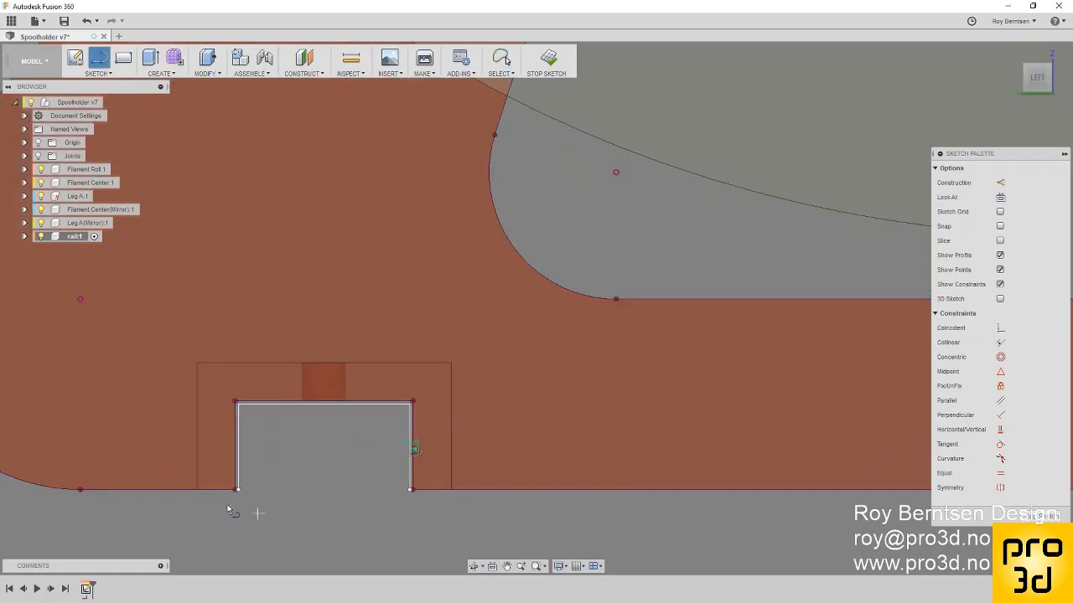
{"action": "scroll", "coordinate": [228, 511], "scroll_direction": "up", "scroll_amount": 3}
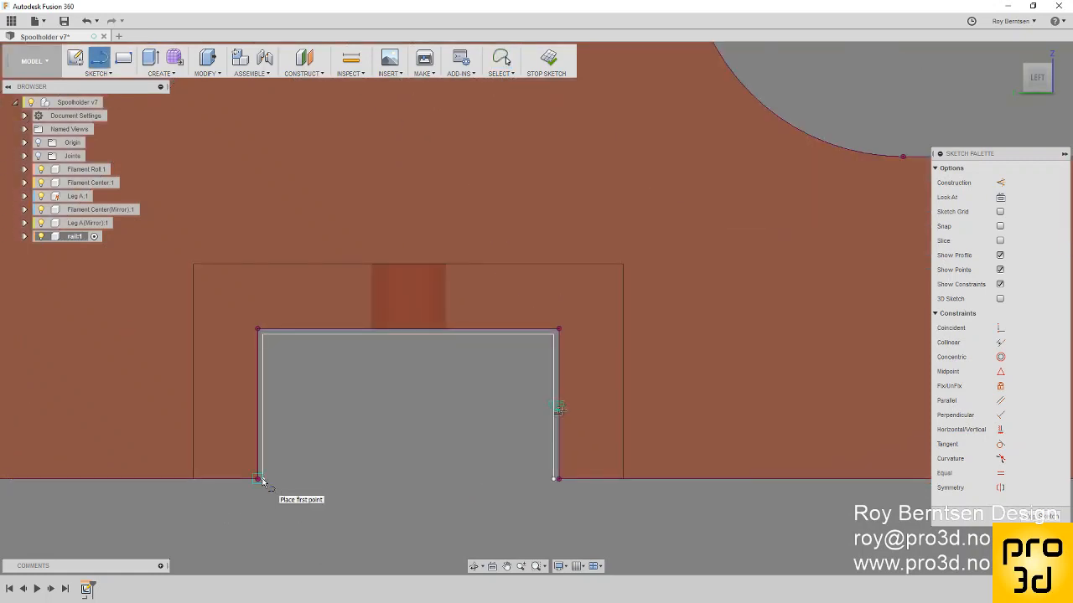
{"action": "scroll", "coordinate": [285, 496], "scroll_direction": "up", "scroll_amount": 2}
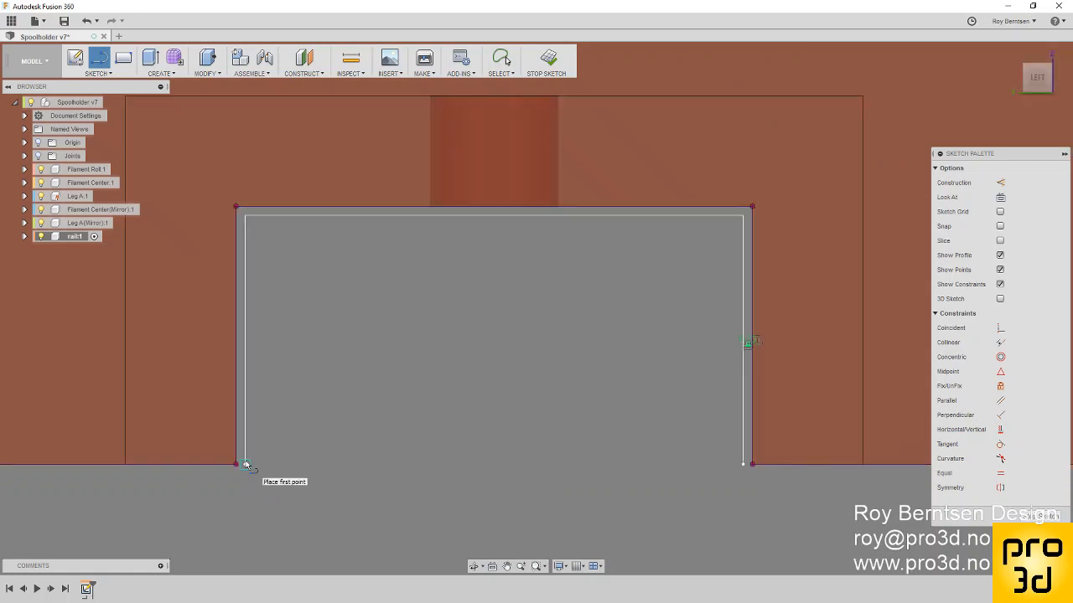
{"action": "left_click", "coordinate": [246, 464]}
{"action": "left_click", "coordinate": [344, 465]}
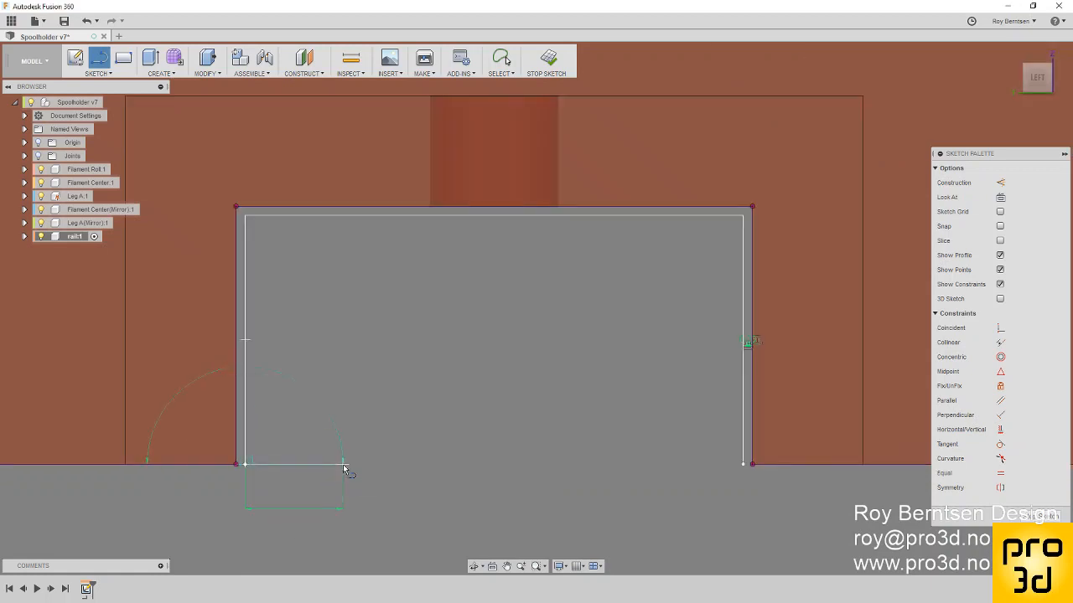
{"action": "left_click", "coordinate": [343, 272]}
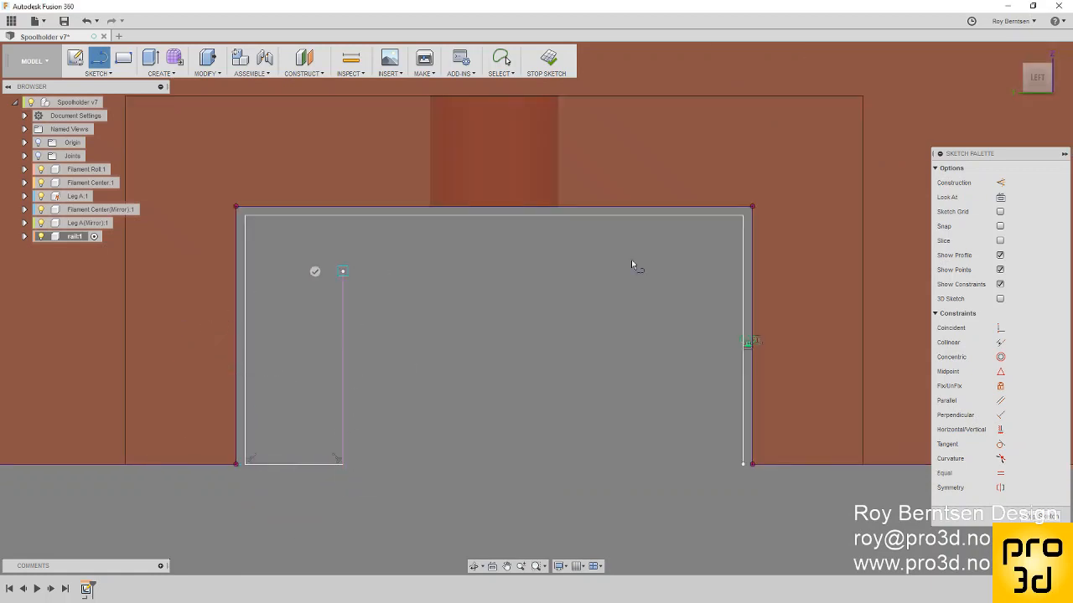
{"action": "left_click", "coordinate": [683, 272]}
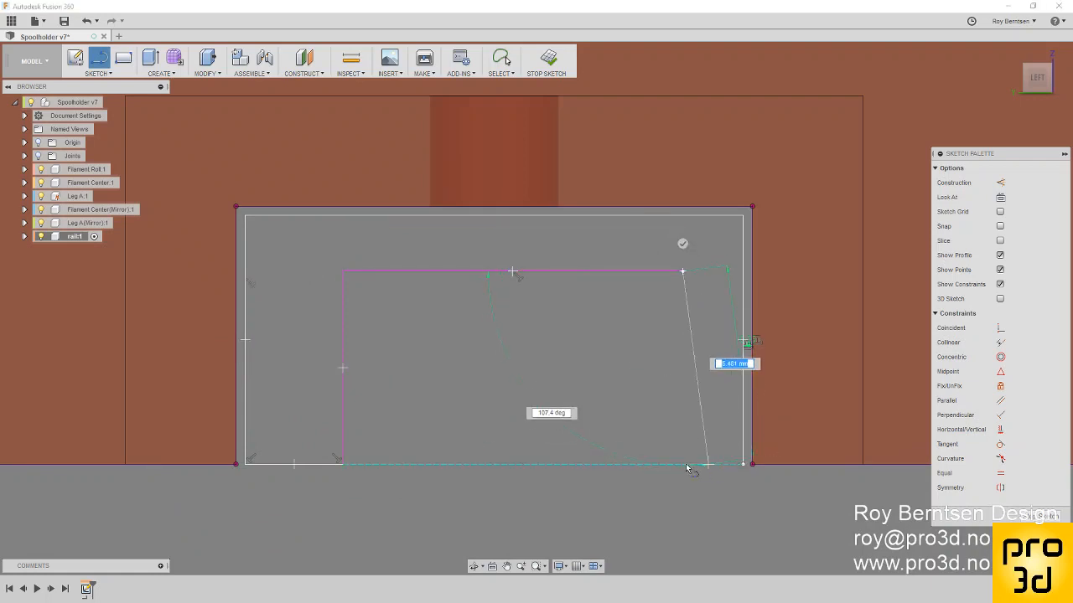
{"action": "left_click", "coordinate": [683, 464]}
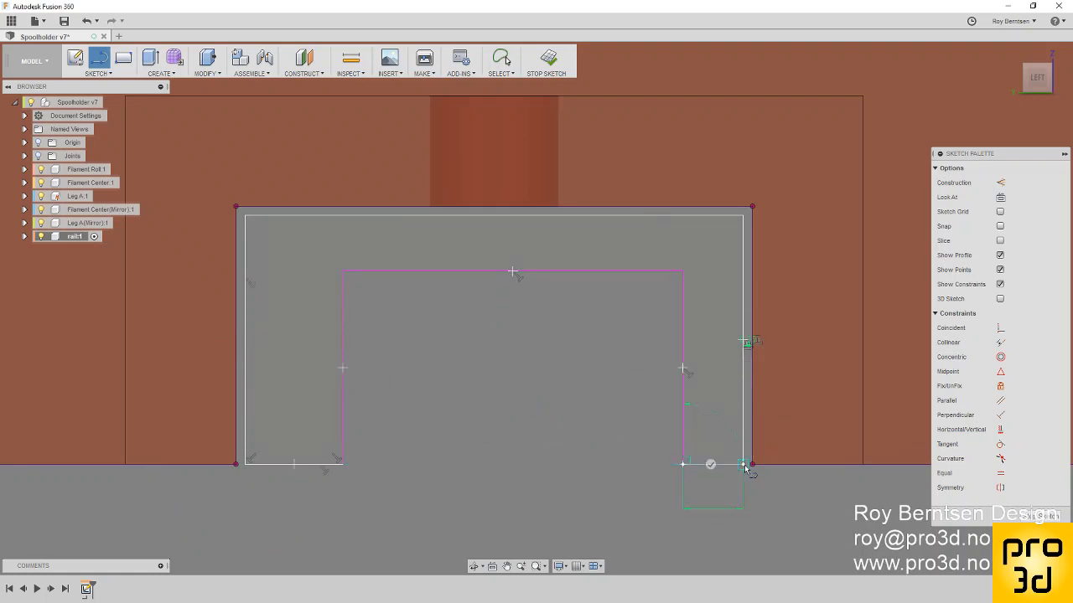
{"action": "left_click", "coordinate": [743, 465]}
{"action": "scroll", "coordinate": [586, 426], "scroll_direction": "down", "scroll_amount": 1}
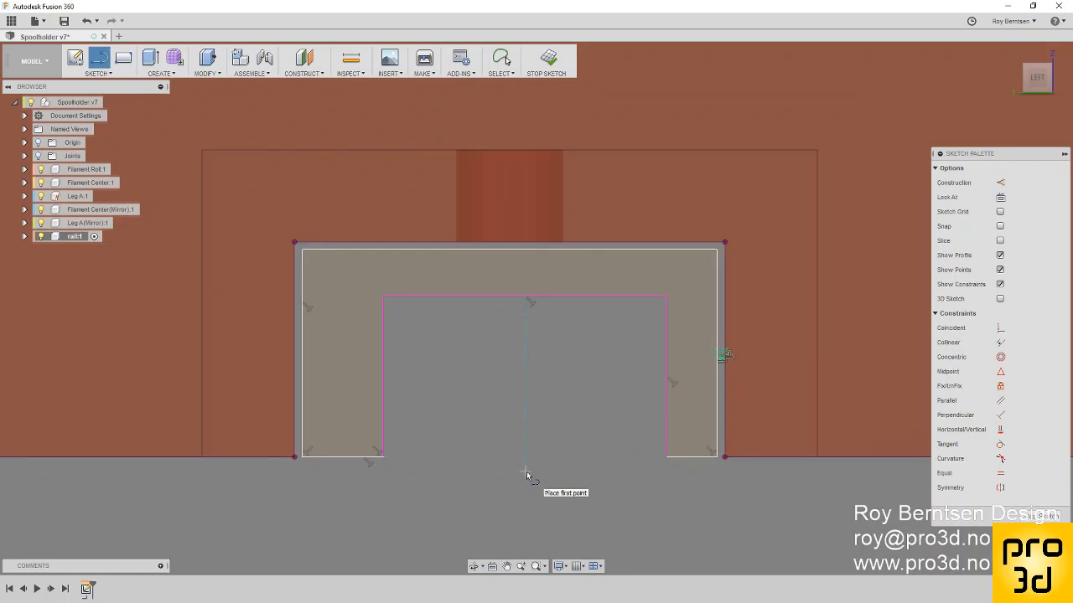
{"action": "key", "text": "Escape"}
Step: Dimension the bottom edge of the U profile's rear wall to 2 mm
{"action": "key", "text": "d"}
{"action": "left_click", "coordinate": [352, 460]}
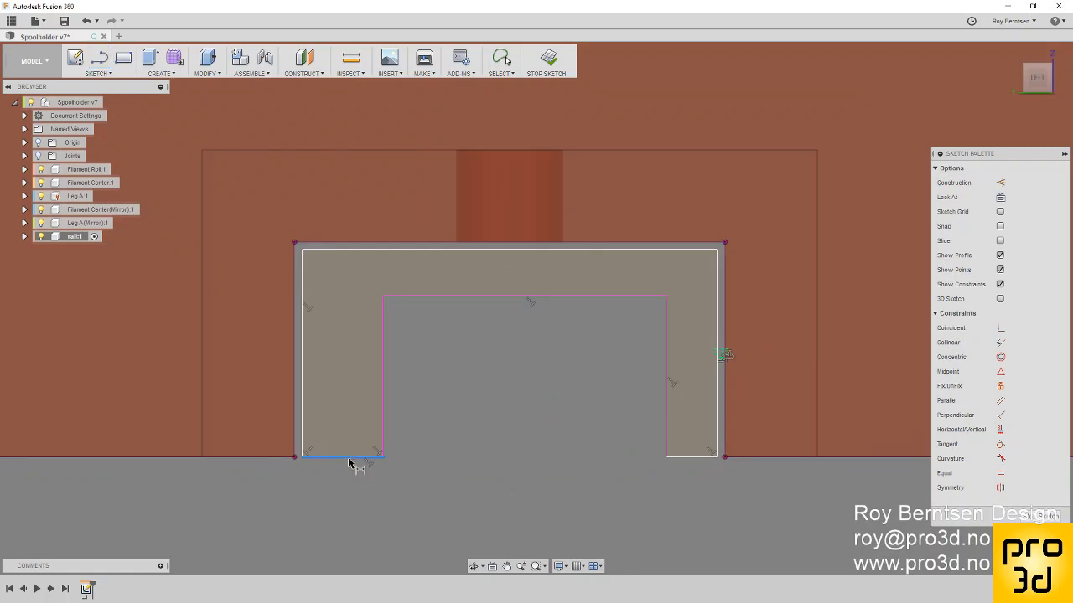
{"action": "left_click", "coordinate": [355, 528]}
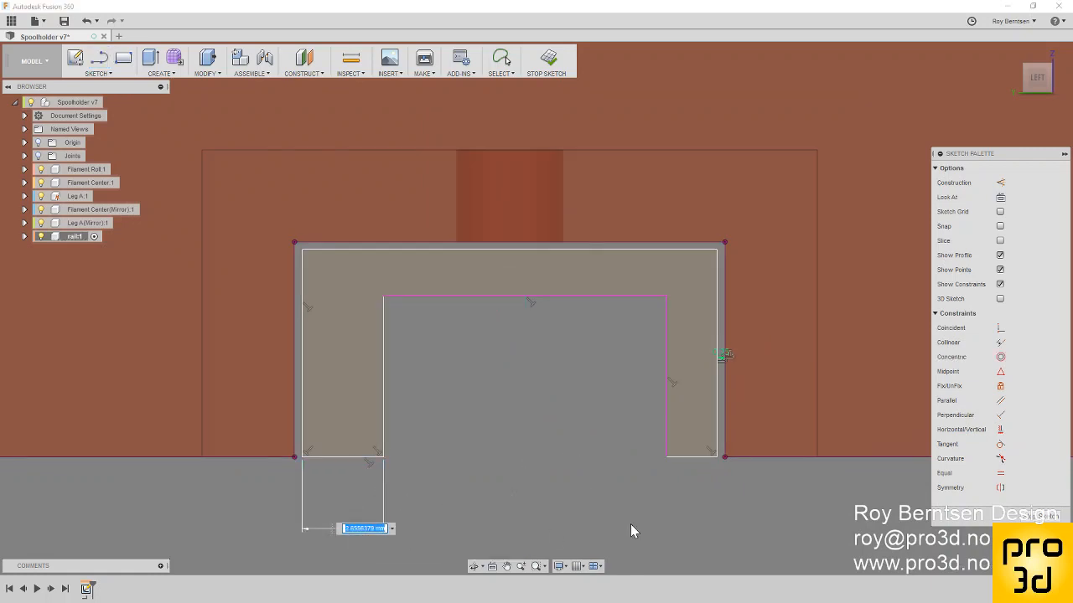
{"action": "type", "text": "2"}
{"action": "key", "text": "Return"}
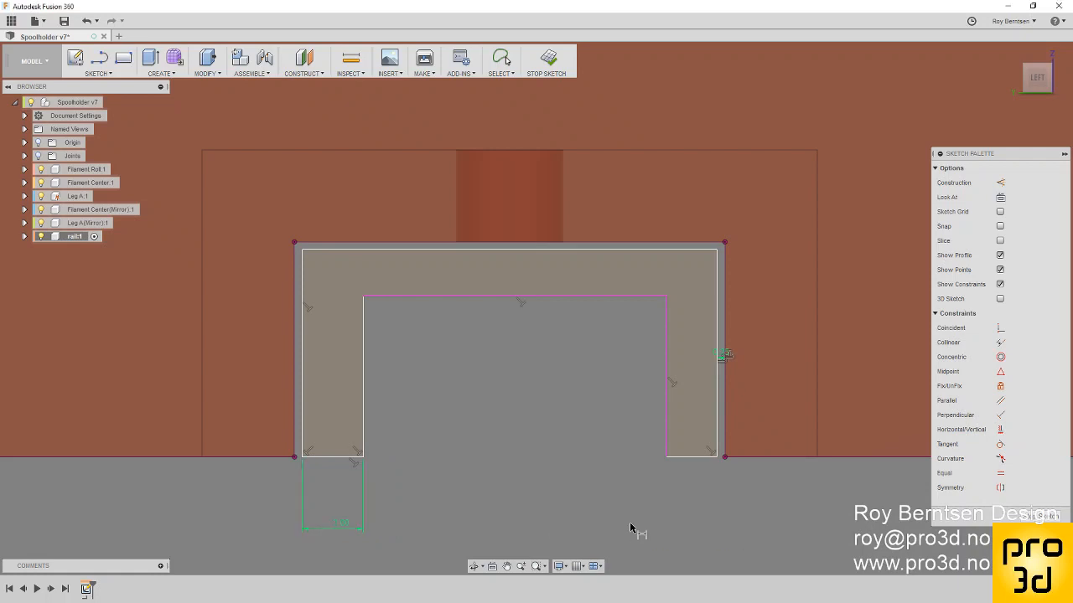
Step: Dimension the bottom edge of the U profile's front wall, linking its value to d109
{"action": "left_click", "coordinate": [689, 458]}
{"action": "left_click", "coordinate": [694, 517]}
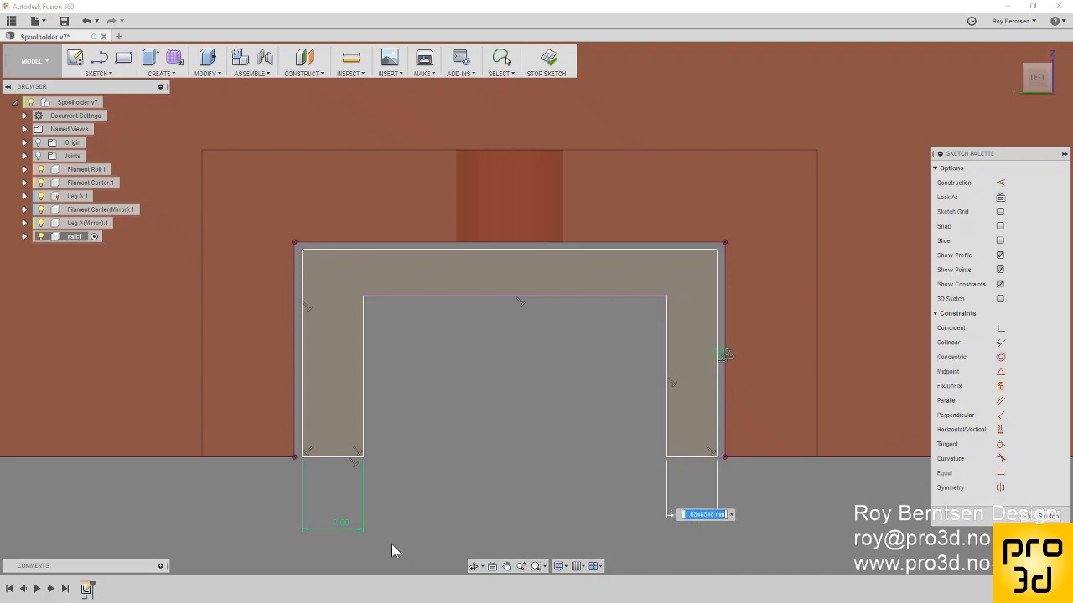
{"action": "type", "text": "d109"}
{"action": "key", "text": "Return"}
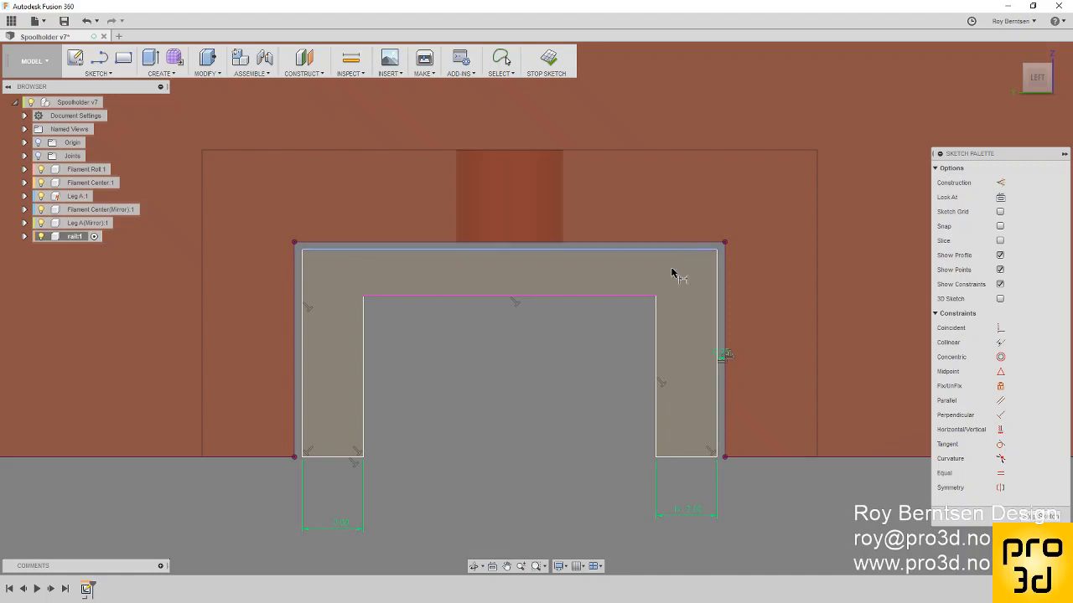
Step: Dimension the U profile's top thickness between its inner and outer corners with the linked value d109, and finish the sketch
{"action": "left_click", "coordinate": [655, 296]}
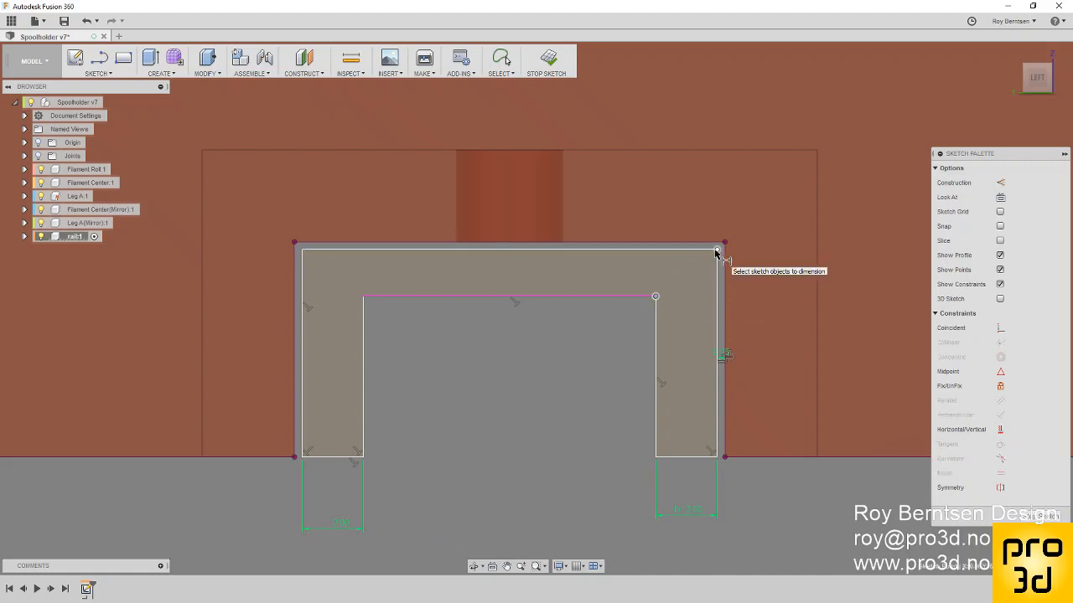
{"action": "left_click", "coordinate": [717, 252]}
{"action": "left_click", "coordinate": [784, 267]}
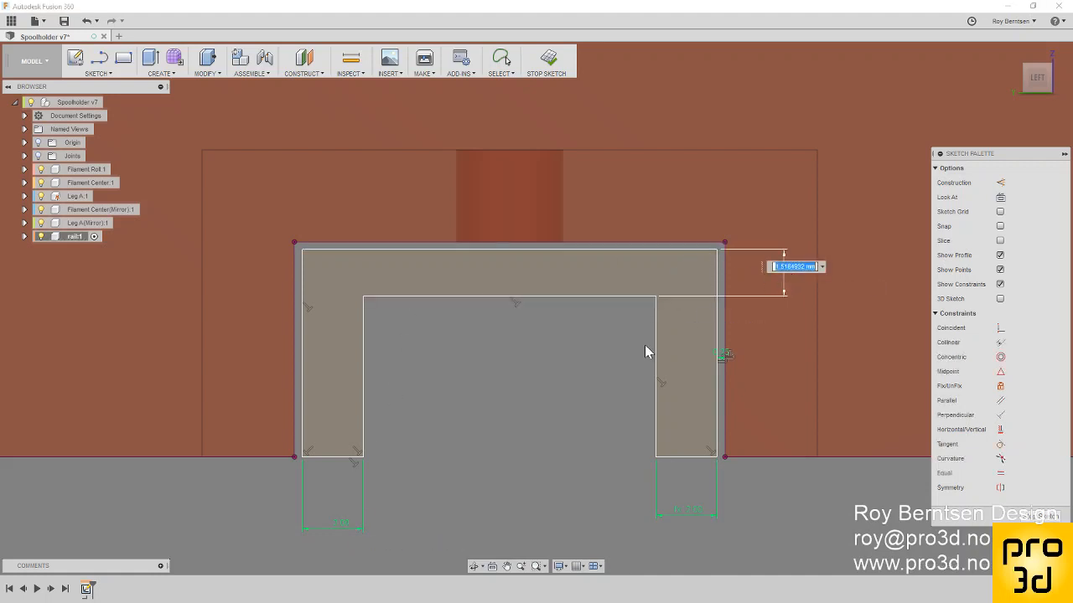
{"action": "left_click", "coordinate": [340, 529]}
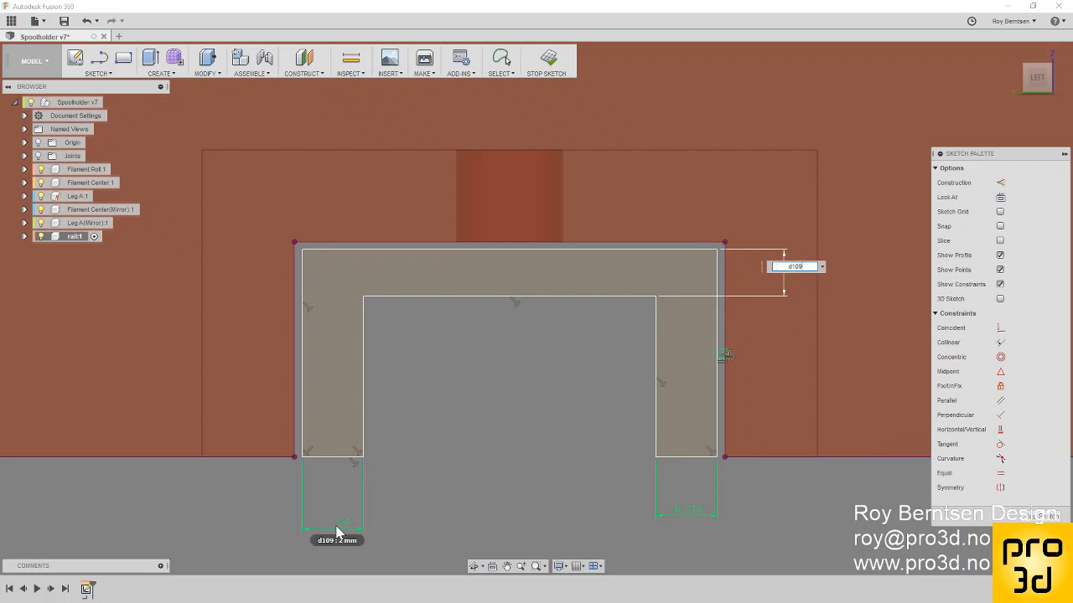
{"action": "key", "text": "Return"}
{"action": "scroll", "coordinate": [202, 402], "scroll_direction": "down", "scroll_amount": 3}
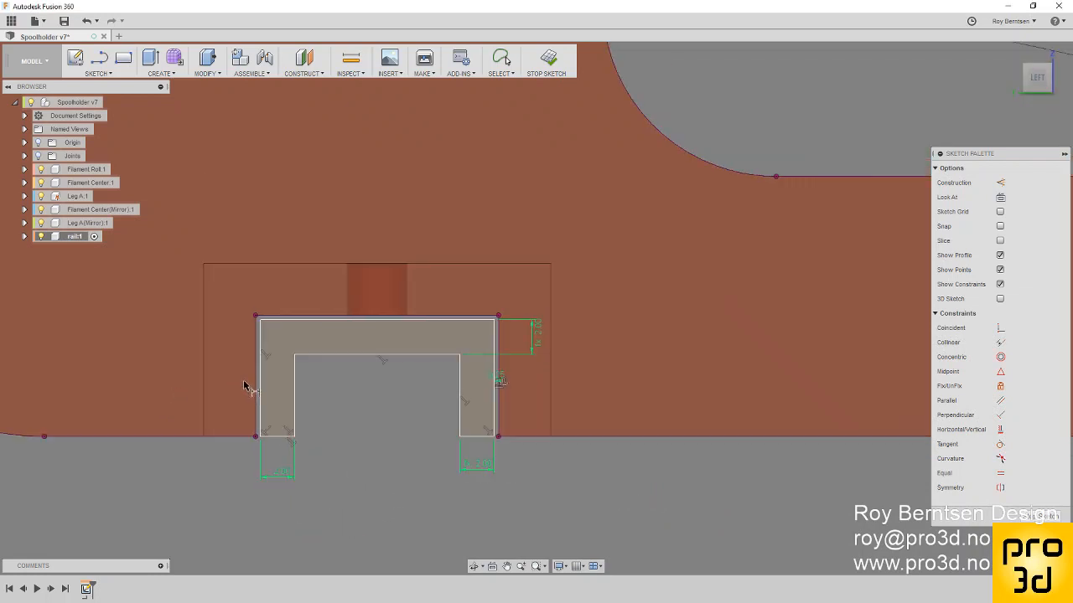
{"action": "scroll", "coordinate": [243, 387], "scroll_direction": "down", "scroll_amount": 2}
{"action": "left_click", "coordinate": [1041, 515]}
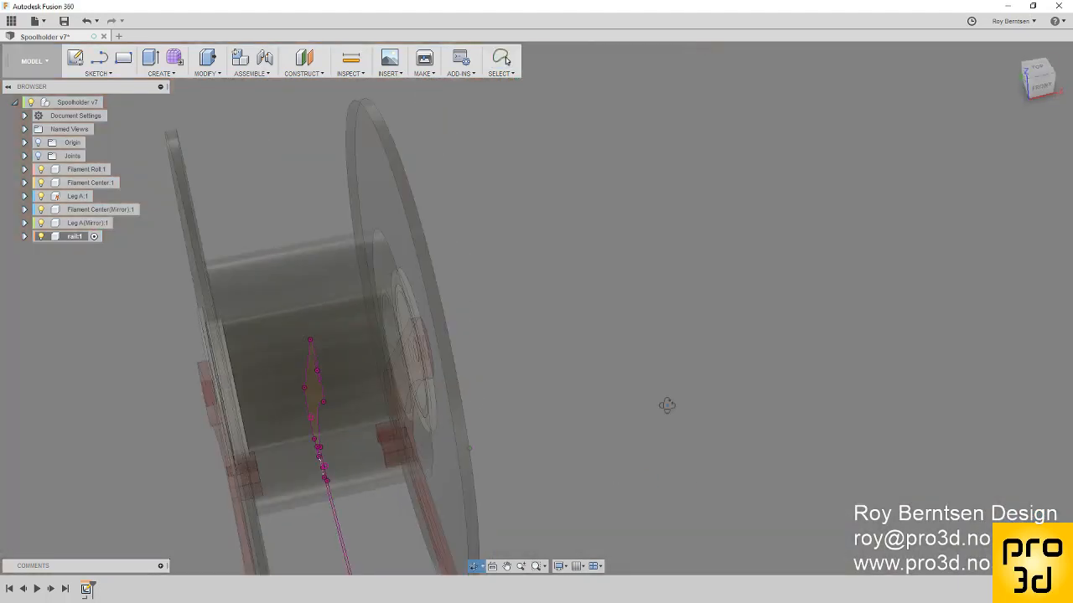
Step: Extrude the U-shaped rail profile symmetrically 46 mm to each side as a new body so it passes through both legs
{"action": "left_click", "coordinate": [1011, 56]}
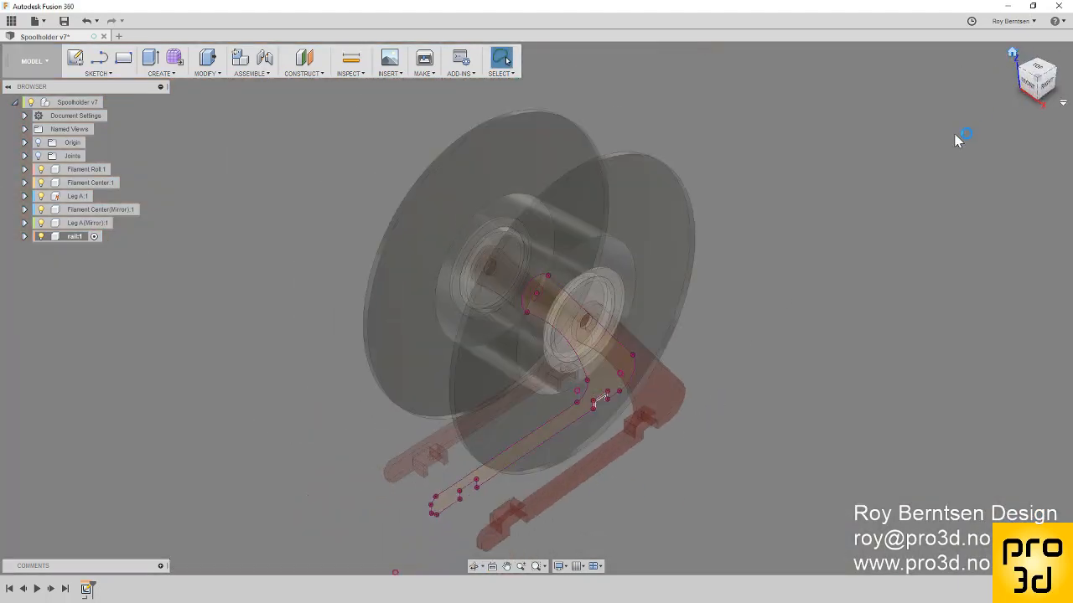
{"action": "scroll", "coordinate": [707, 418], "scroll_direction": "up", "scroll_amount": 5}
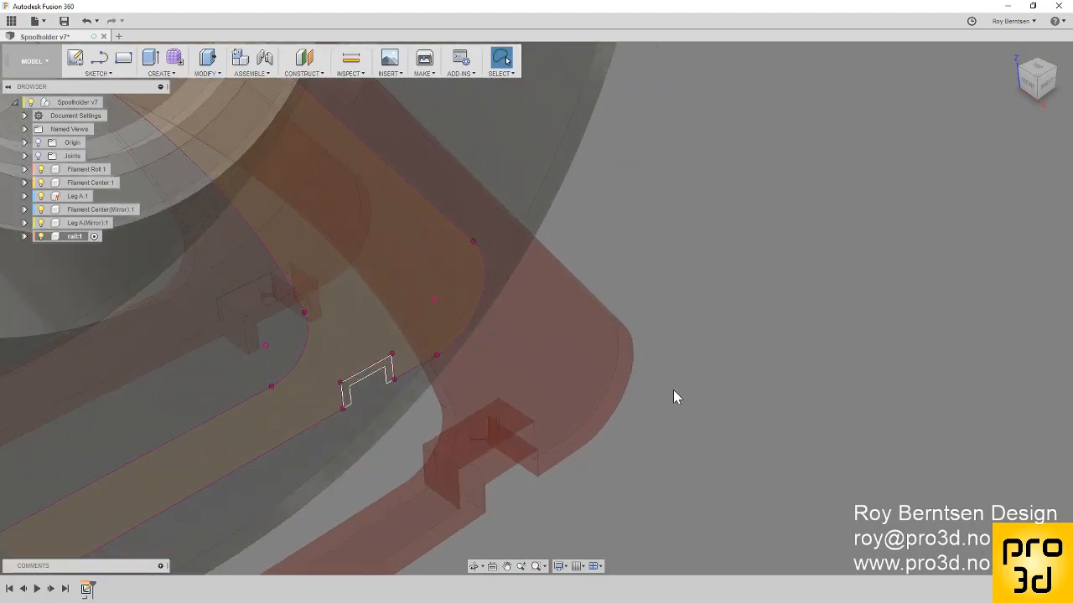
{"action": "key", "text": "e"}
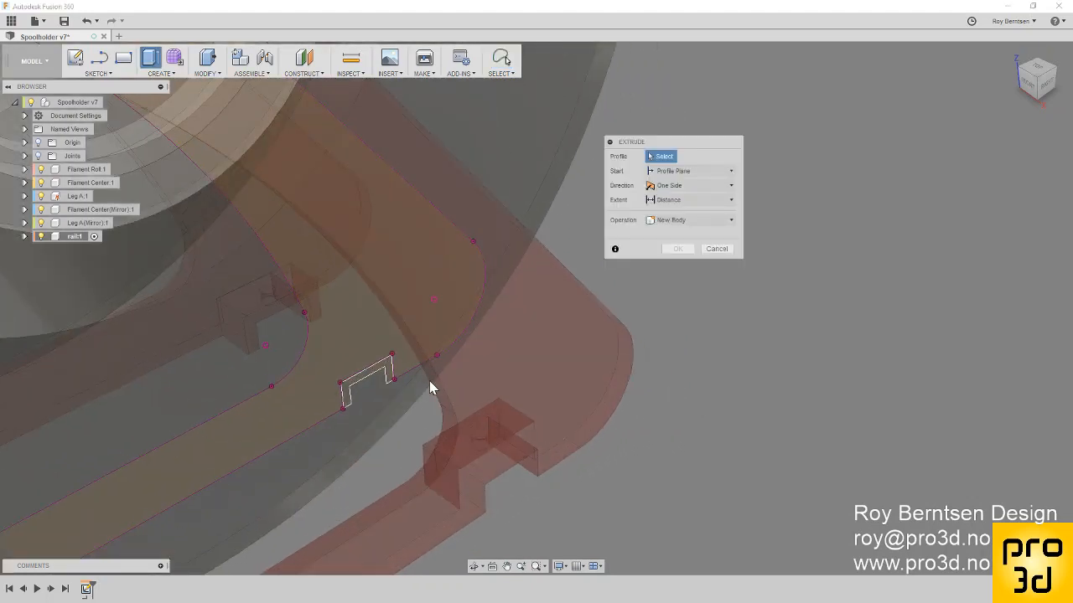
{"action": "middle_click_drag", "start_coordinate": [600, 471], "coordinate": [546, 468], "text": "shift"}
{"action": "left_click", "coordinate": [555, 514]}
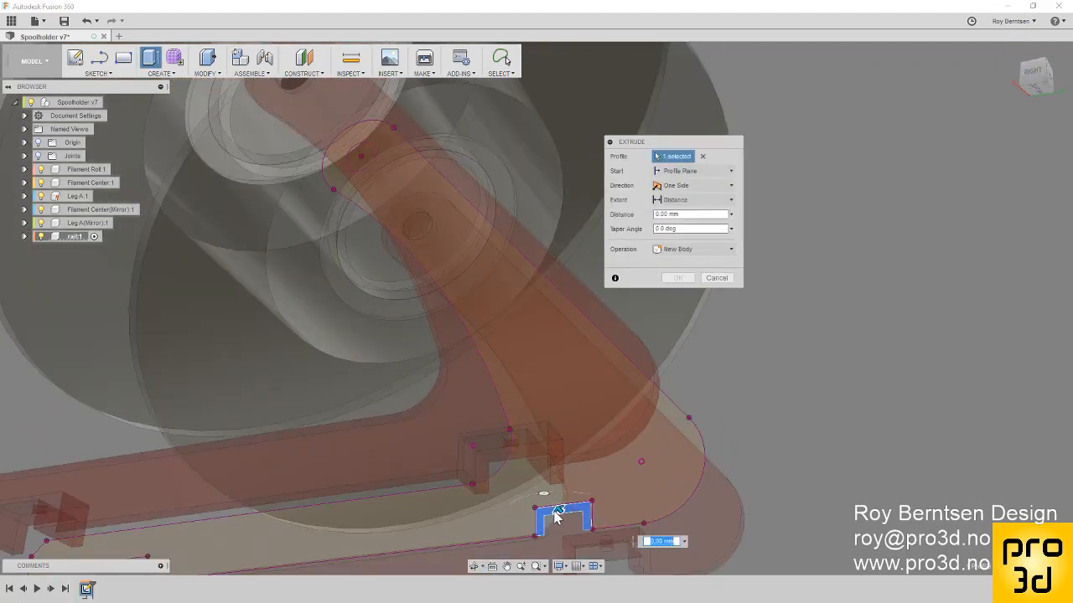
{"action": "left_click_drag", "start_coordinate": [514, 448], "coordinate": [473, 410]}
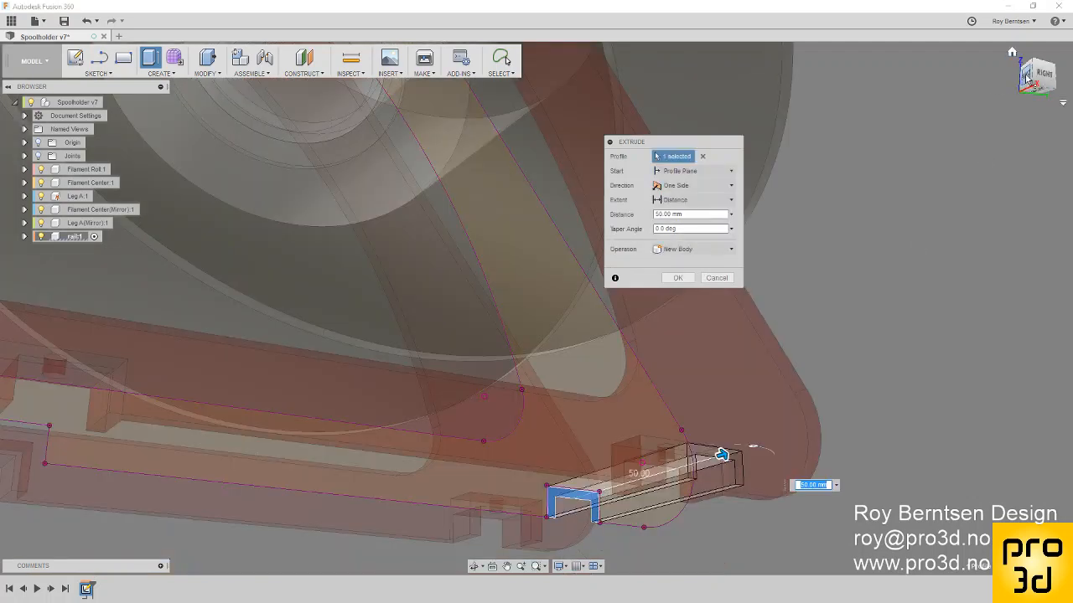
{"action": "left_click", "coordinate": [1026, 75]}
{"action": "scroll", "coordinate": [232, 290], "scroll_direction": "up", "scroll_amount": 5}
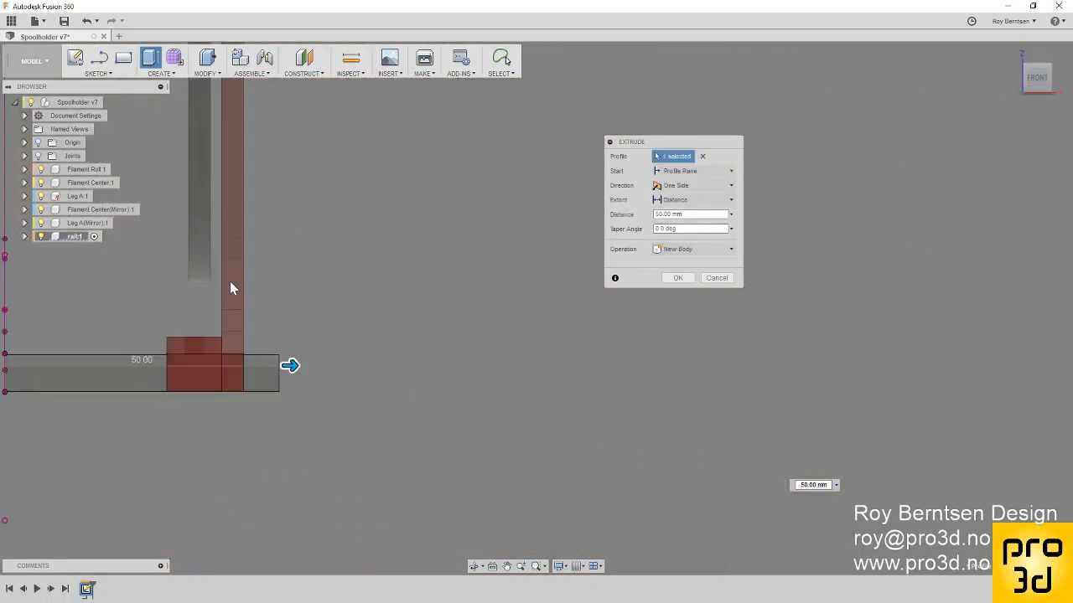
{"action": "scroll", "coordinate": [321, 413], "scroll_direction": "up", "scroll_amount": 2}
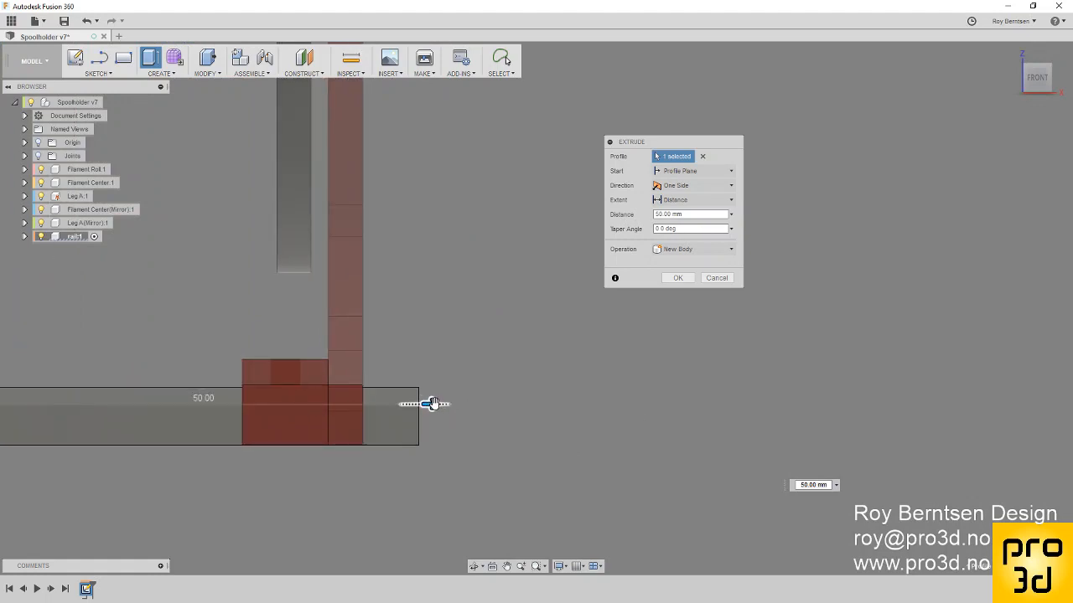
{"action": "left_click_drag", "start_coordinate": [432, 403], "coordinate": [397, 405]}
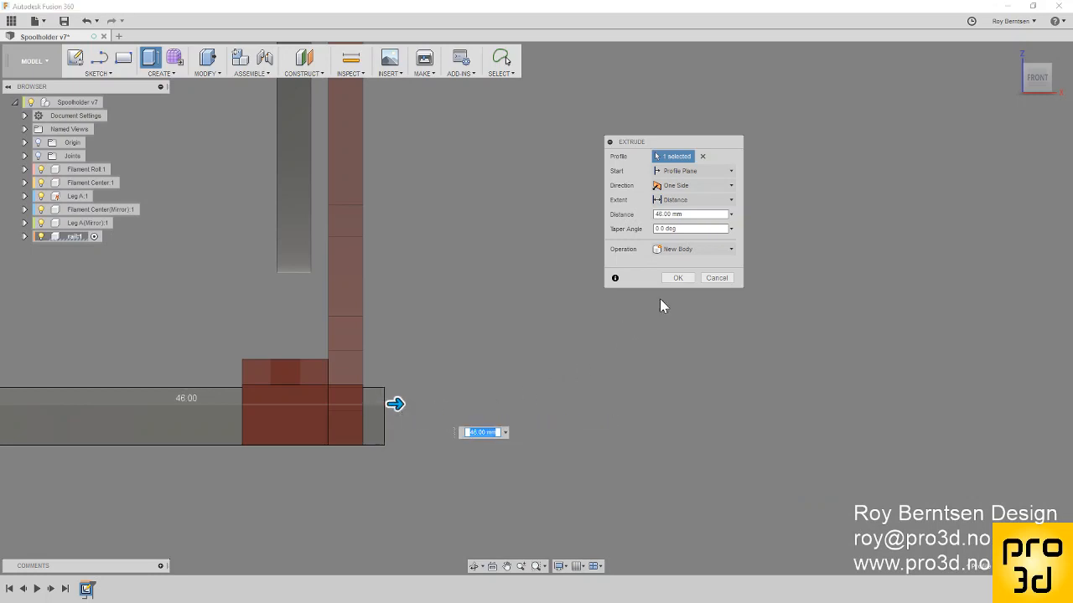
{"action": "left_click", "coordinate": [695, 185]}
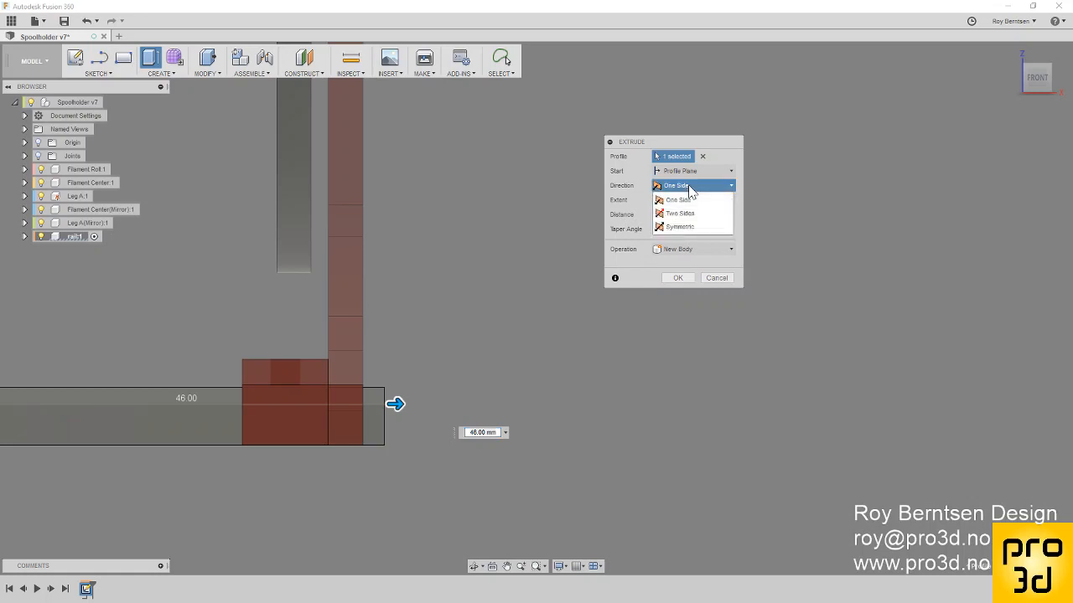
{"action": "left_click", "coordinate": [691, 230]}
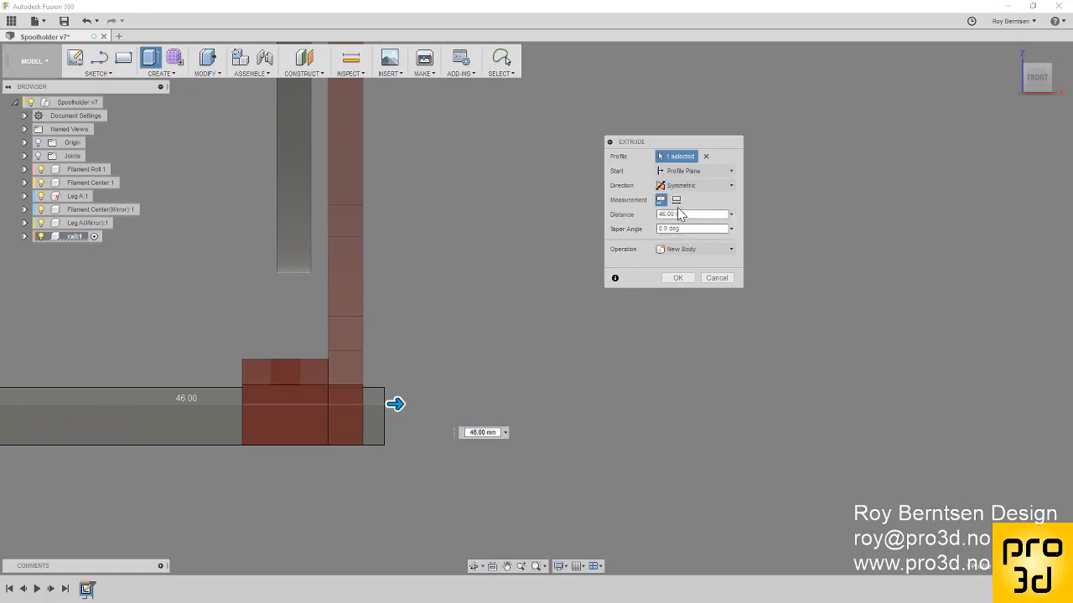
{"action": "left_click", "coordinate": [677, 278]}
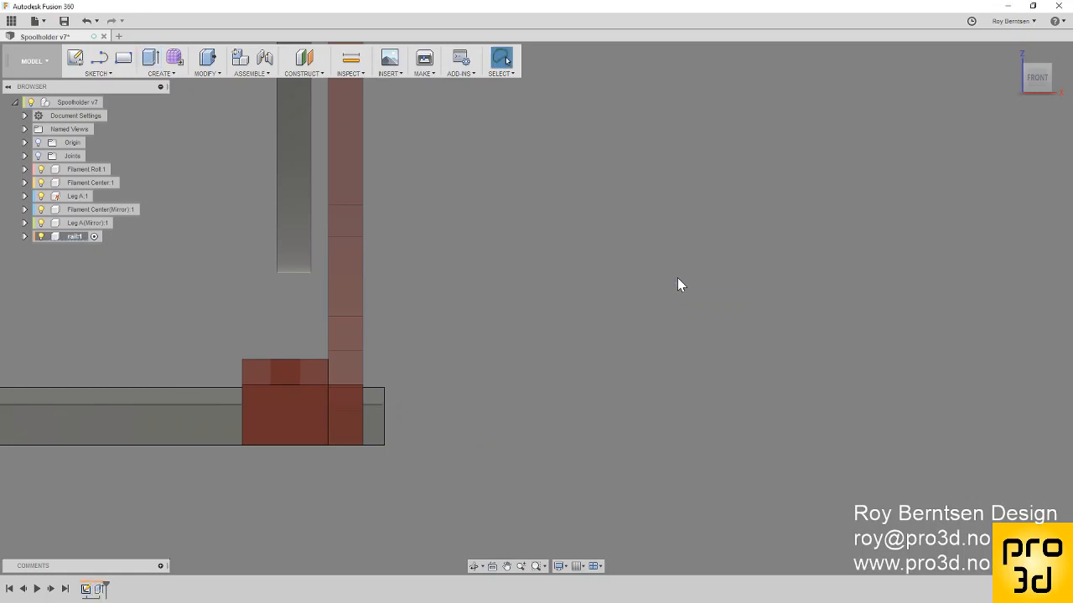
Step: Start a sketch on the inner channel face on the underside of the rail
{"action": "scroll", "coordinate": [677, 294], "scroll_direction": "down", "scroll_amount": 3}
{"action": "middle_click_drag", "start_coordinate": [688, 312], "coordinate": [251, 402], "text": "shift"}
{"action": "scroll", "coordinate": [252, 402], "scroll_direction": "down", "scroll_amount": 3}
{"action": "scroll", "coordinate": [95, 474], "scroll_direction": "down", "scroll_amount": 2}
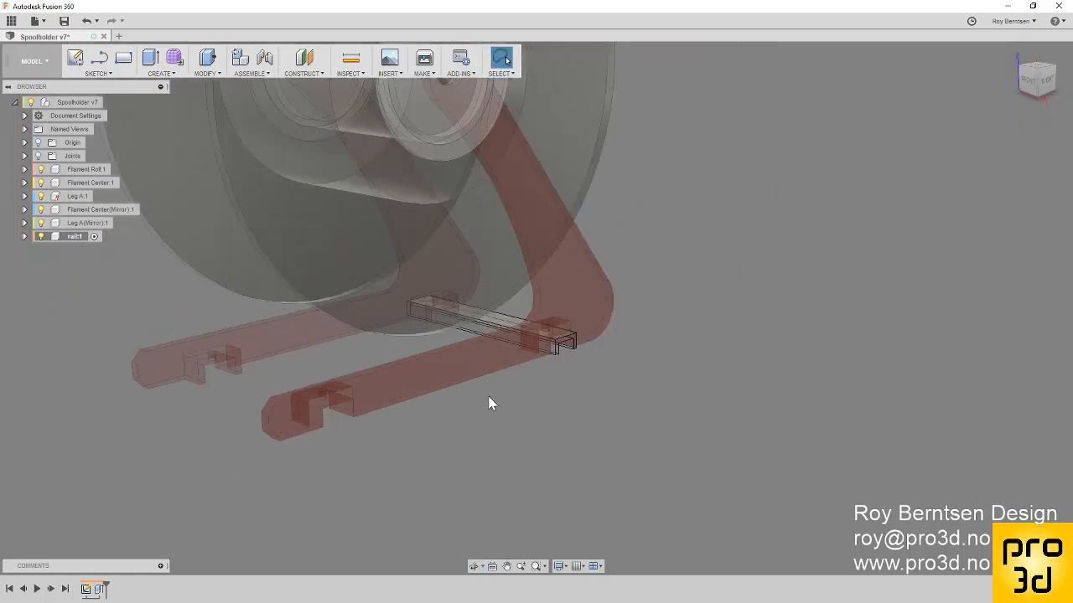
{"action": "middle_click_drag", "start_coordinate": [488, 390], "coordinate": [251, 389], "text": "shift"}
{"action": "scroll", "coordinate": [704, 410], "scroll_direction": "up", "scroll_amount": 3}
{"action": "scroll", "coordinate": [537, 436], "scroll_direction": "up", "scroll_amount": 3}
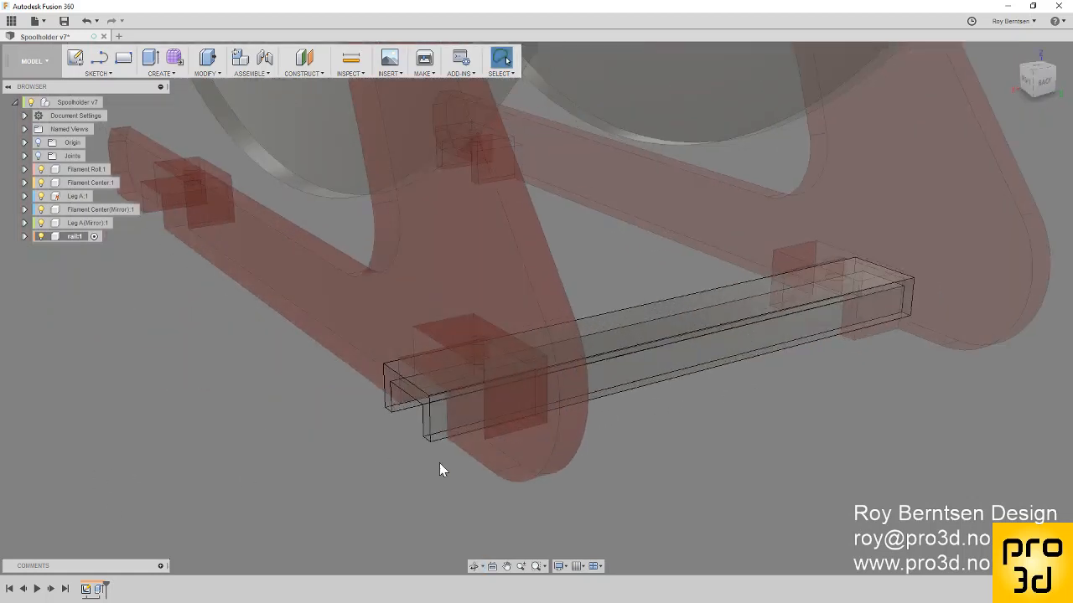
{"action": "middle_click_drag", "start_coordinate": [416, 477], "coordinate": [503, 141], "text": "shift"}
{"action": "scroll", "coordinate": [510, 142], "scroll_direction": "down", "scroll_amount": 3}
{"action": "scroll", "coordinate": [569, 306], "scroll_direction": "up", "scroll_amount": 6}
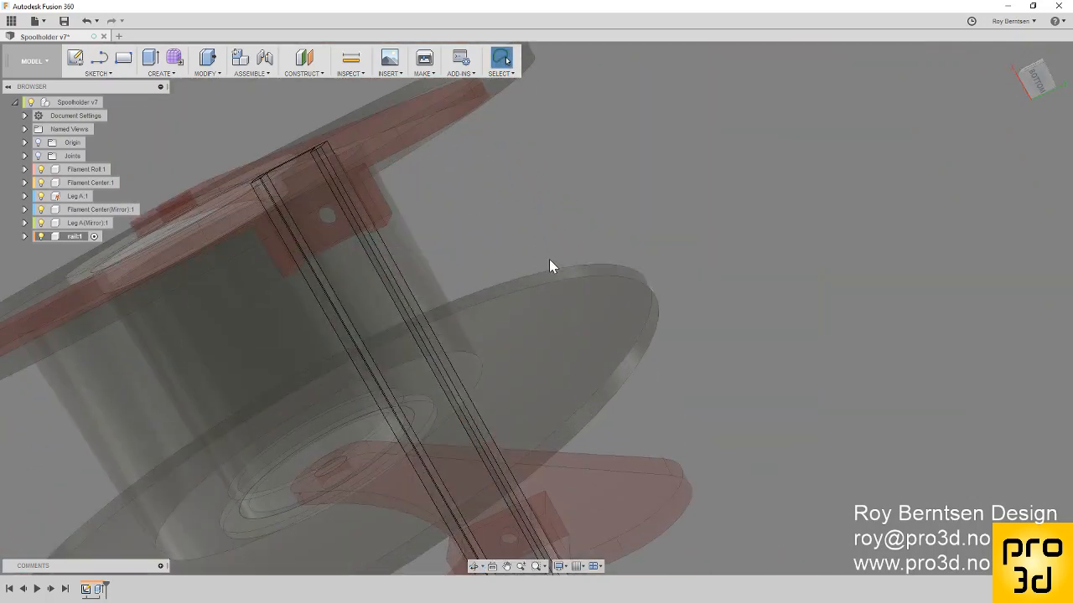
{"action": "left_click", "coordinate": [371, 308]}
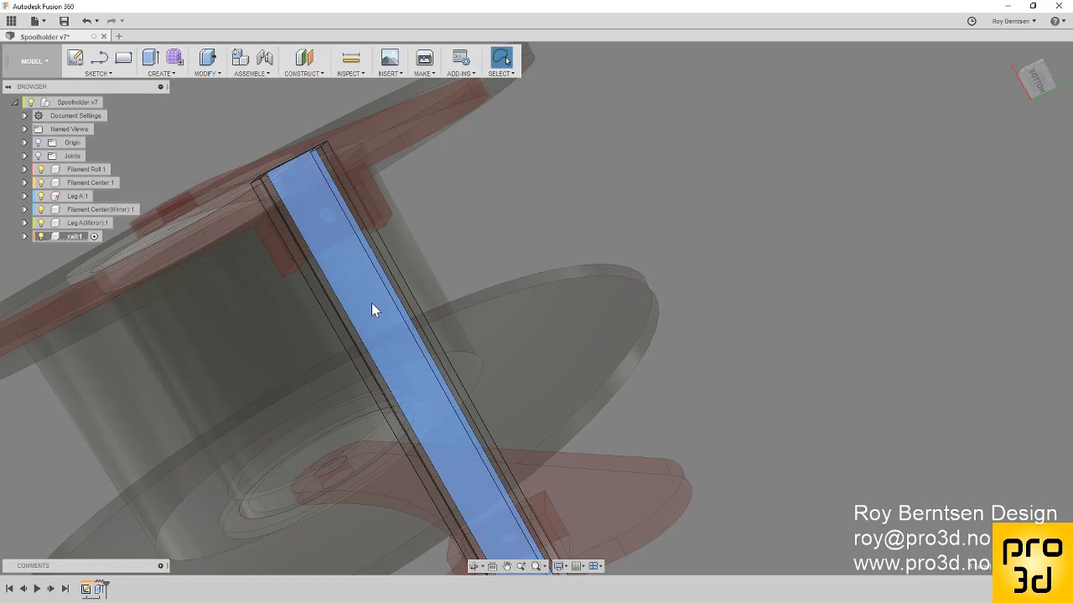
{"action": "left_click", "coordinate": [75, 57]}
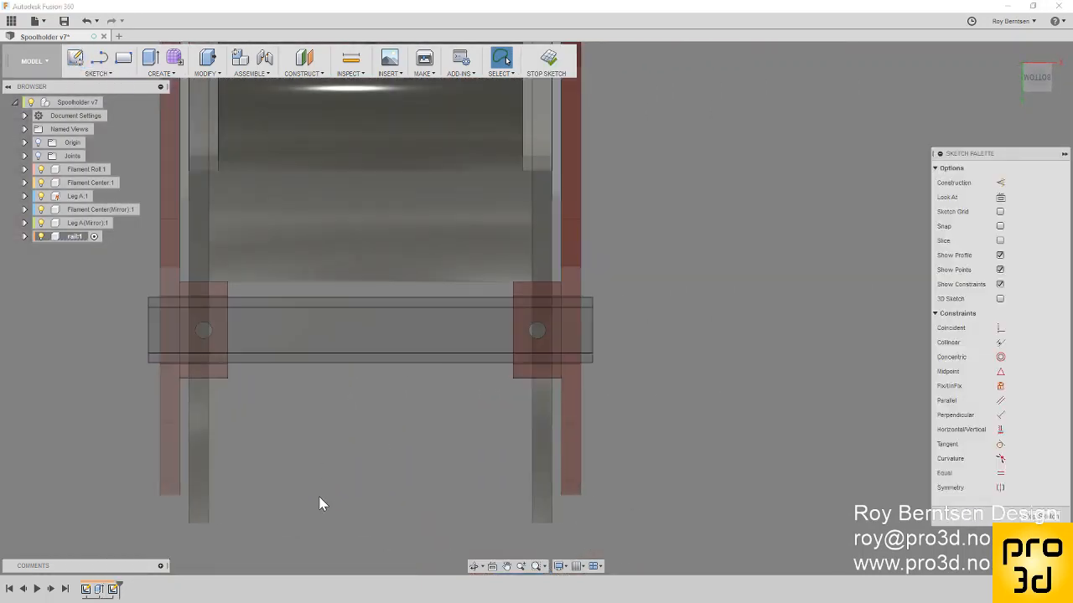
Step: Project the rail's inner channel face and the circular hole edge of one leg into the sketch
{"action": "key", "text": "p"}
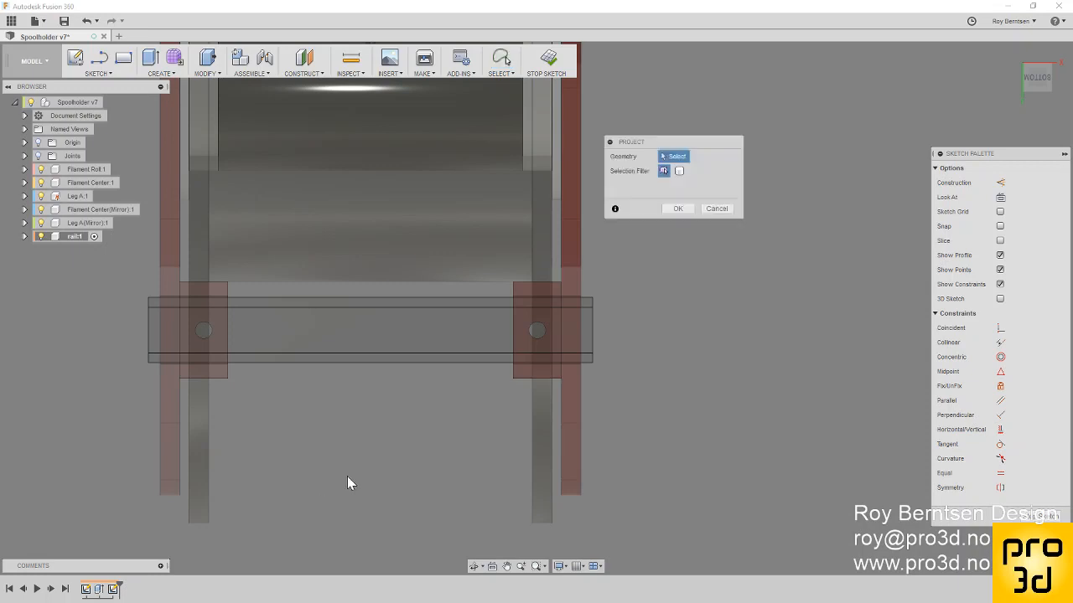
{"action": "left_click", "coordinate": [432, 335]}
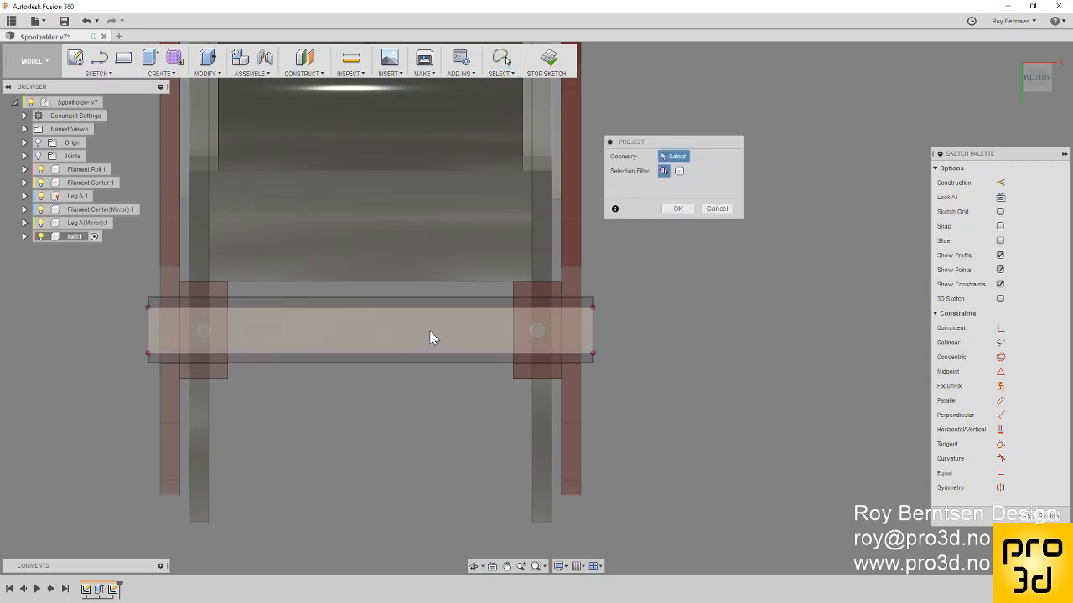
{"action": "scroll", "coordinate": [189, 340], "scroll_direction": "up", "scroll_amount": 8}
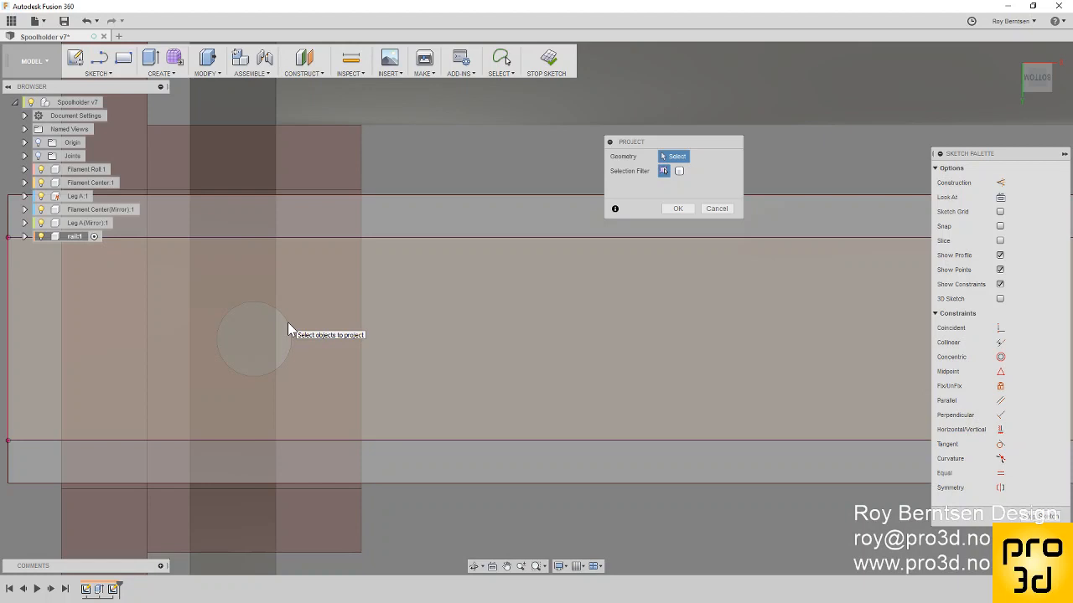
{"action": "left_click", "coordinate": [288, 324]}
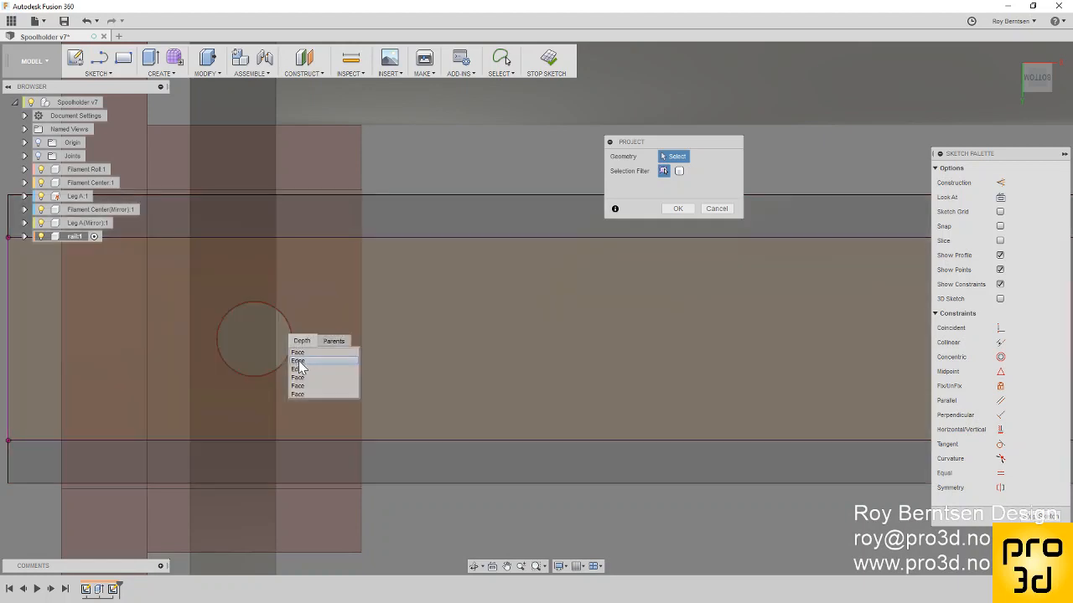
{"action": "left_click", "coordinate": [299, 361]}
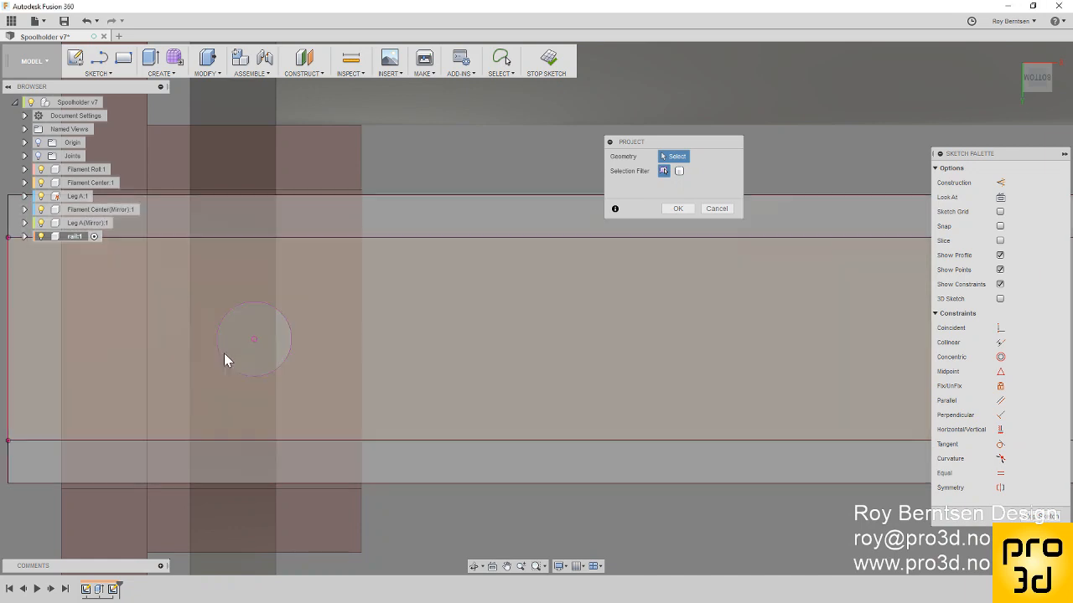
{"action": "scroll", "coordinate": [224, 352], "scroll_direction": "down", "scroll_amount": 2}
{"action": "scroll", "coordinate": [302, 379], "scroll_direction": "down", "scroll_amount": 2}
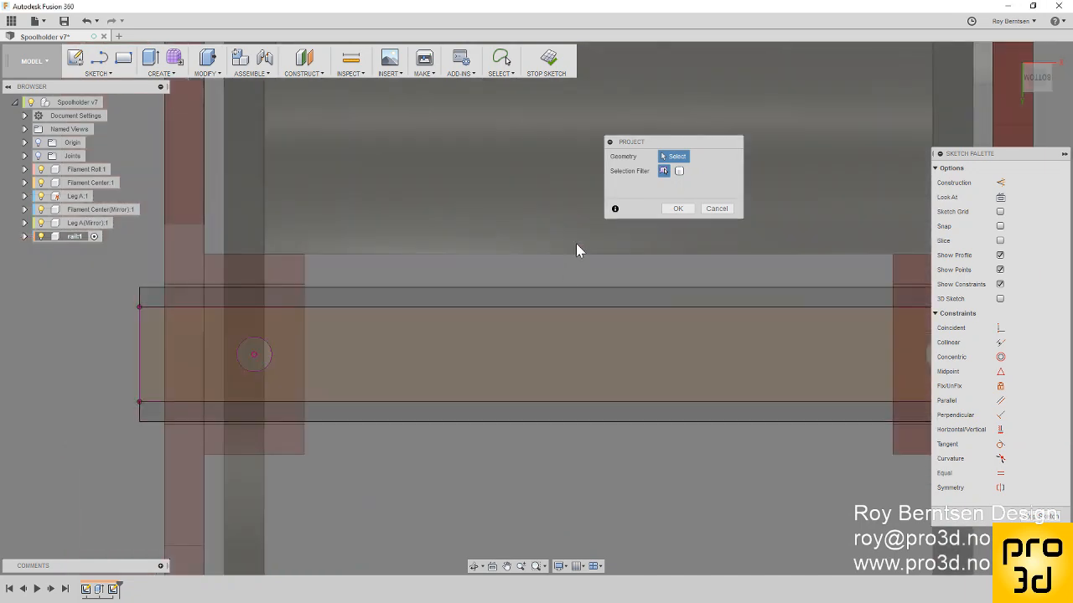
{"action": "left_click", "coordinate": [678, 209]}
{"action": "scroll", "coordinate": [151, 406], "scroll_direction": "down", "scroll_amount": 2}
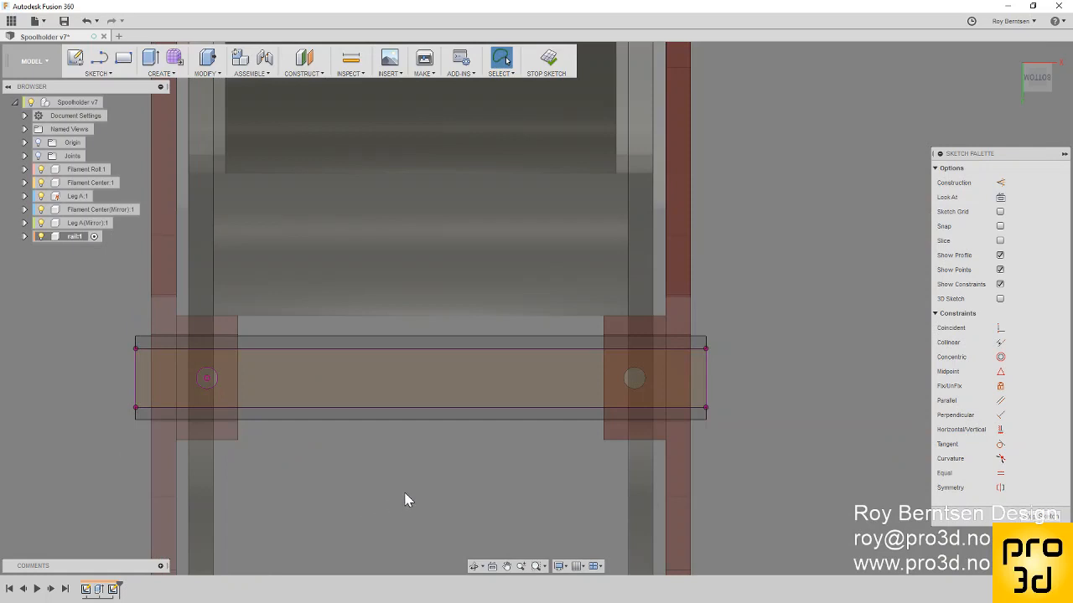
Step: Draw a construction line across the rail's channel between the midpoints of its two long edges
{"action": "key", "text": "l"}
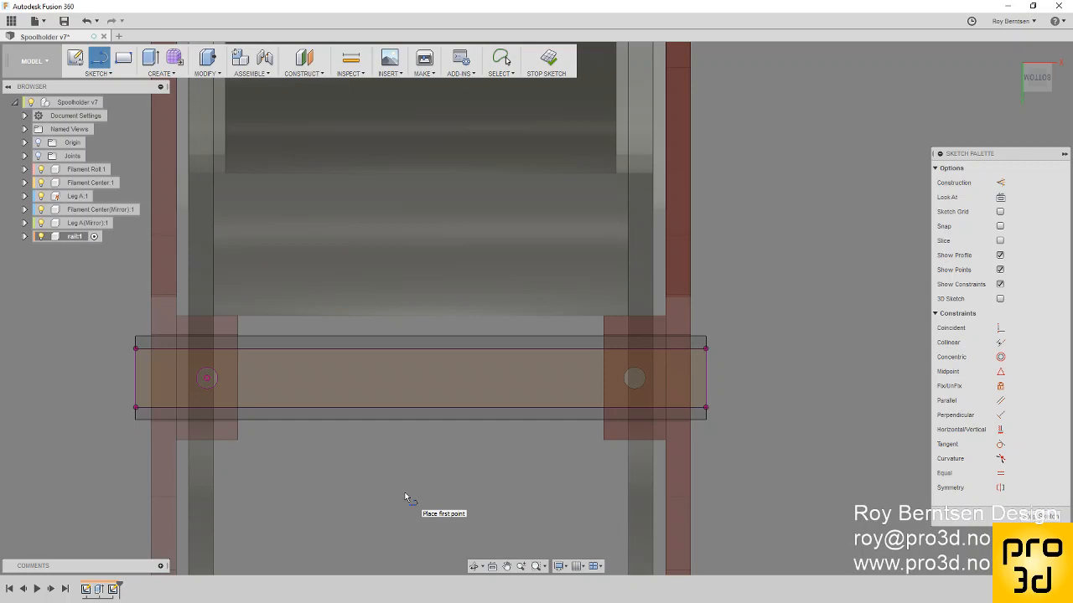
{"action": "key", "text": "x"}
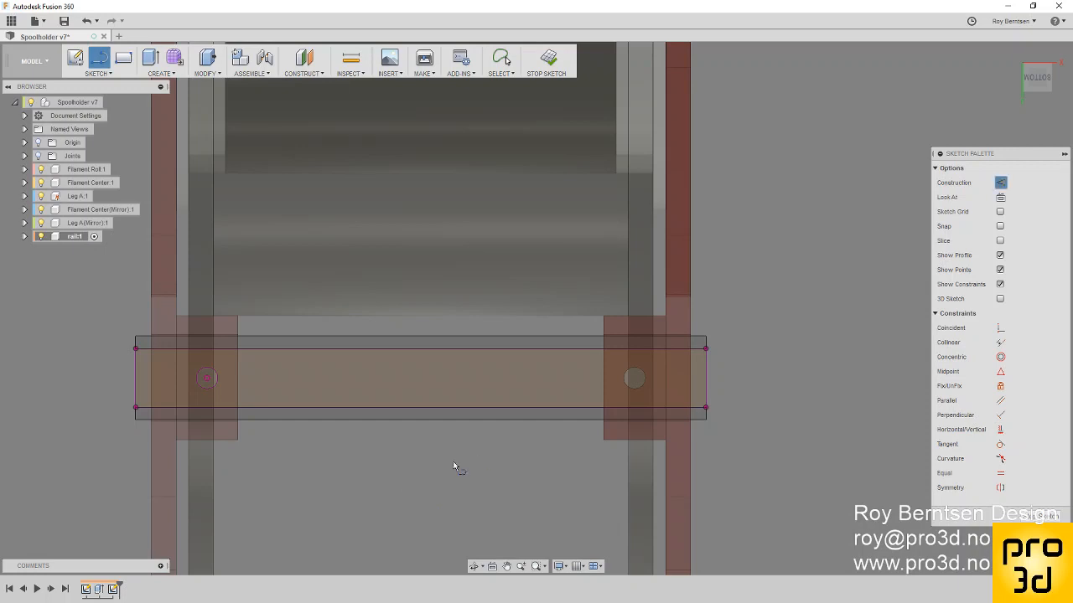
{"action": "left_click", "coordinate": [419, 344]}
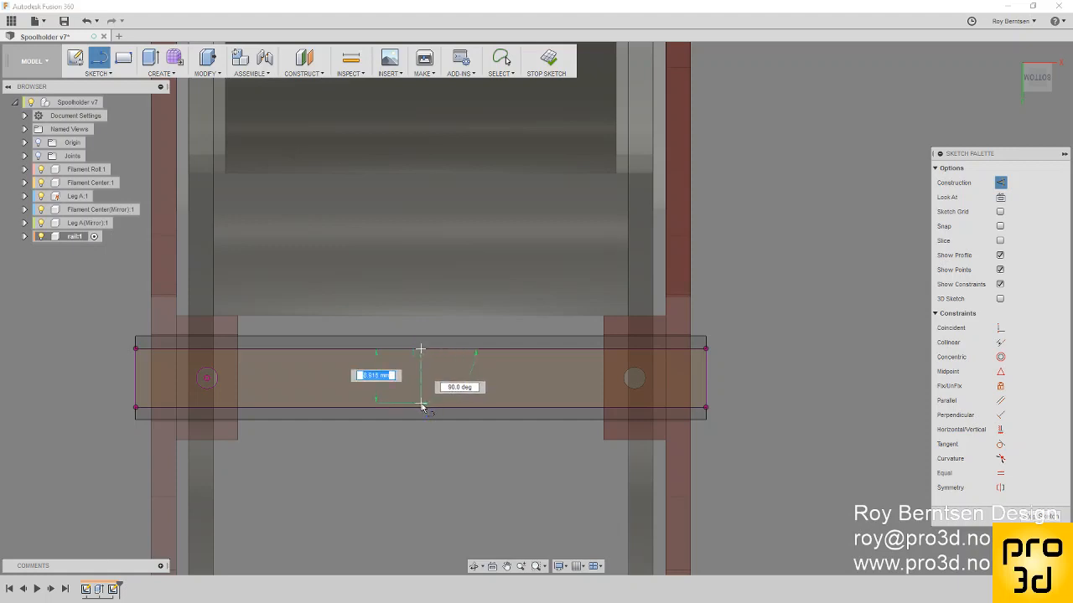
{"action": "left_click", "coordinate": [420, 408]}
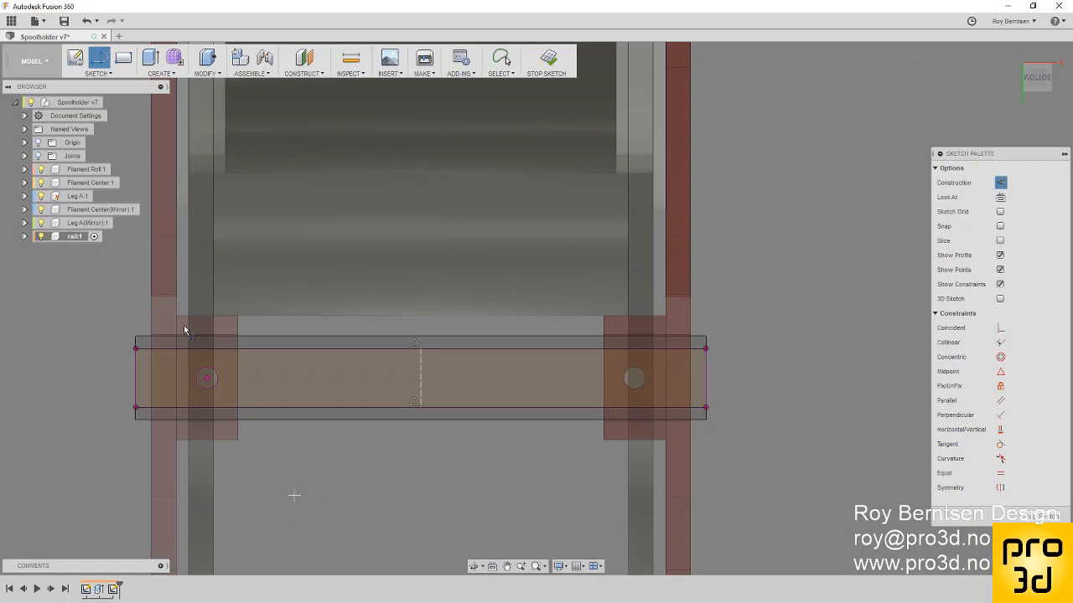
Step: Pattern the projected hole circle along the rail with quantity 4, symmetric direction and 14 mm extent, and finish the sketch
{"action": "left_click", "coordinate": [98, 73]}
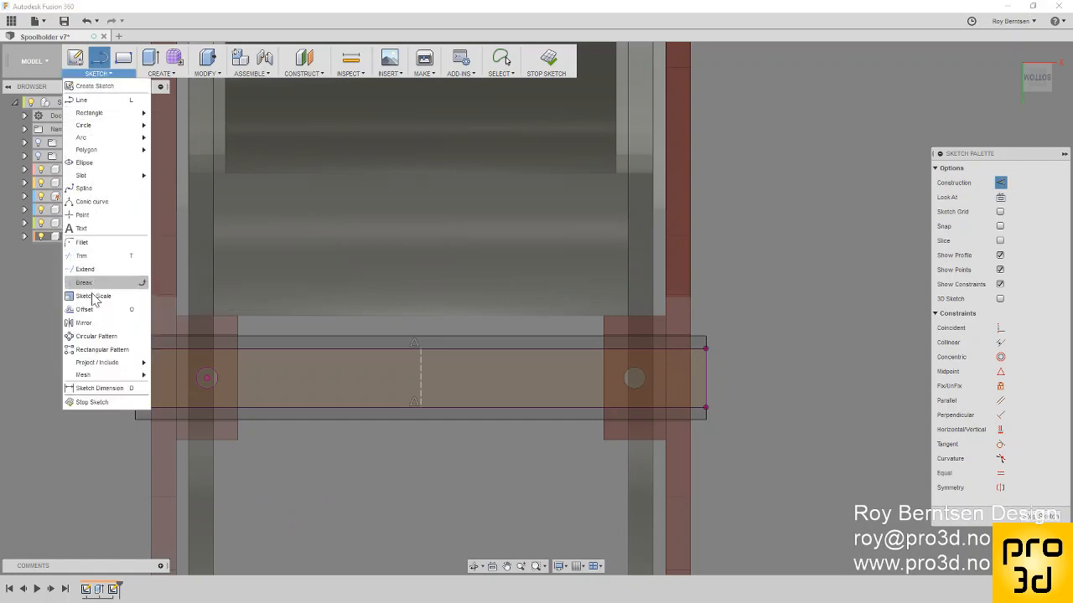
{"action": "left_click", "coordinate": [86, 352]}
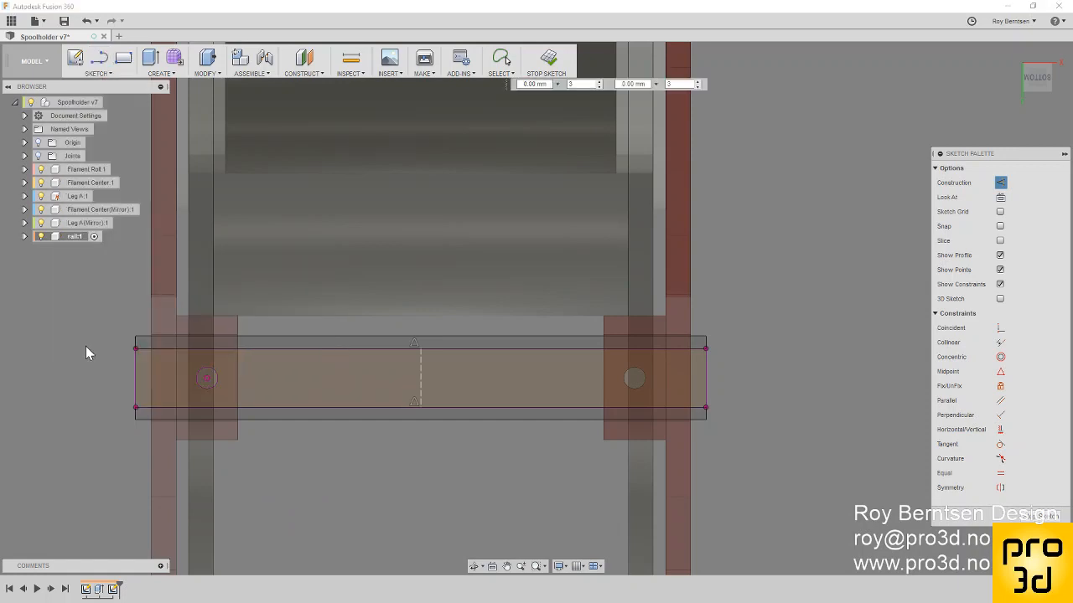
{"action": "scroll", "coordinate": [152, 407], "scroll_direction": "up", "scroll_amount": 3}
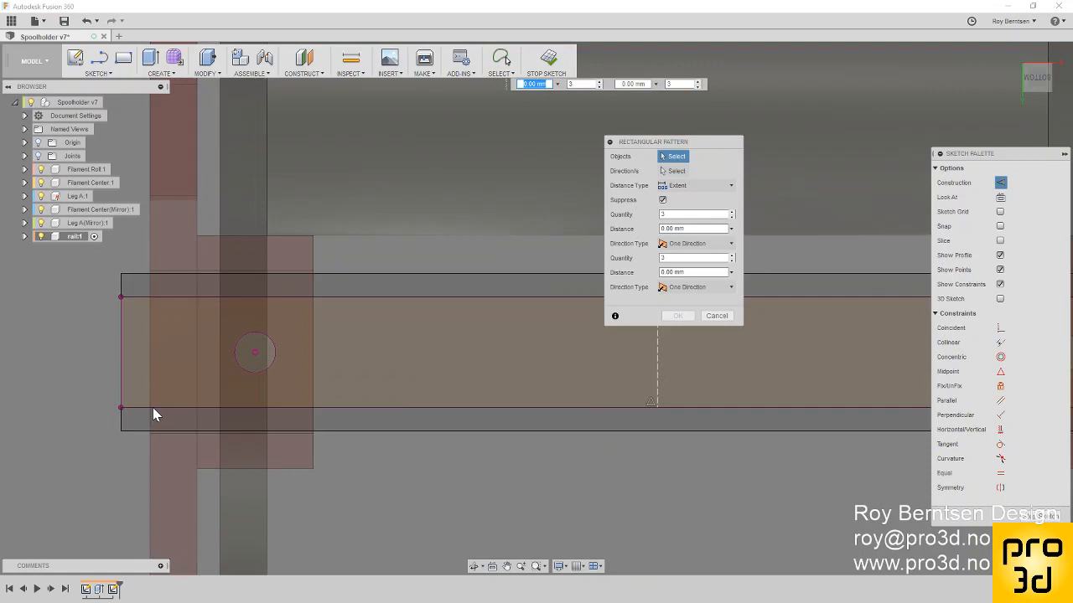
{"action": "left_click", "coordinate": [271, 365]}
{"action": "left_click_drag", "start_coordinate": [268, 351], "coordinate": [452, 352]}
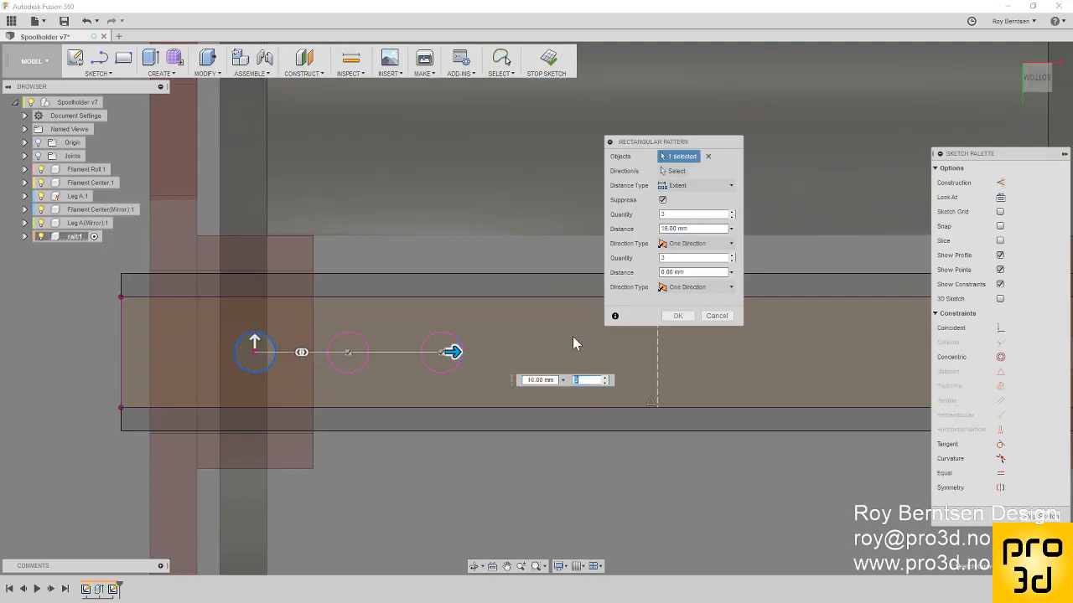
{"action": "left_click", "coordinate": [605, 377]}
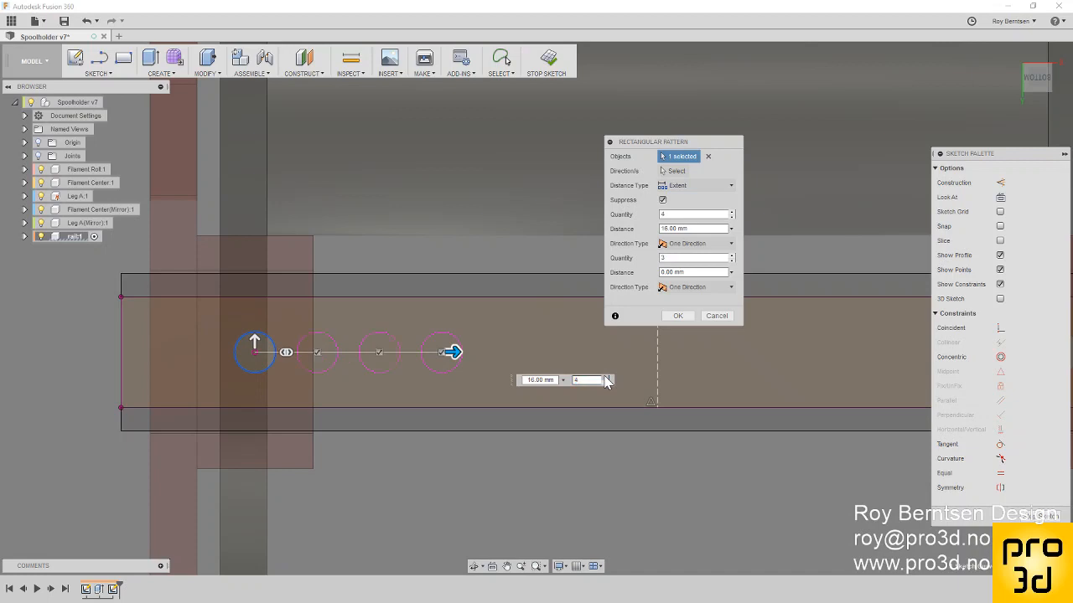
{"action": "left_click", "coordinate": [679, 244]}
{"action": "left_click", "coordinate": [675, 273]}
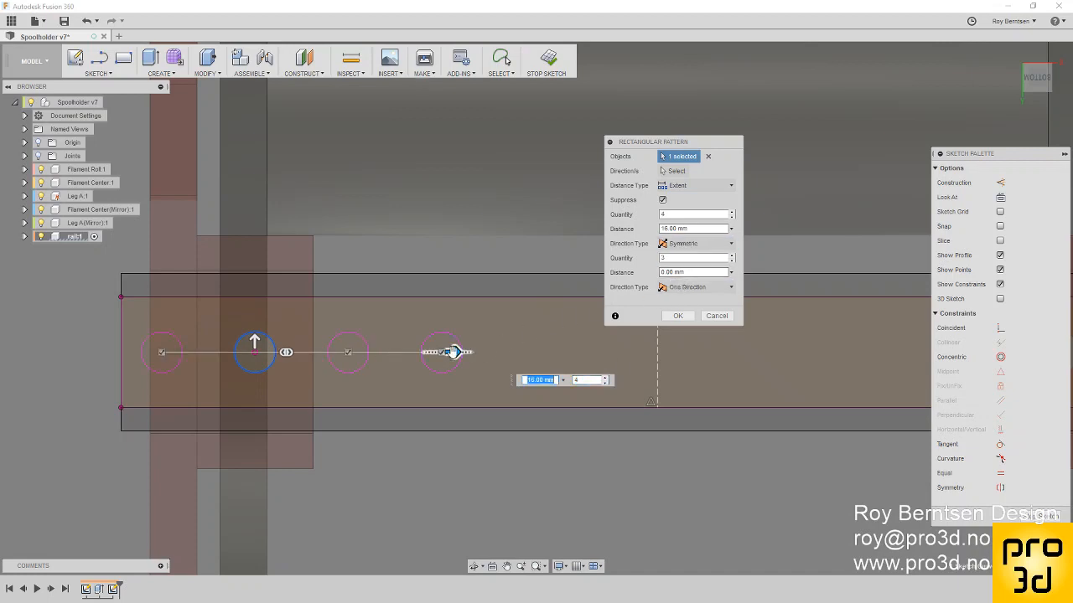
{"action": "left_click_drag", "start_coordinate": [452, 352], "coordinate": [432, 352]}
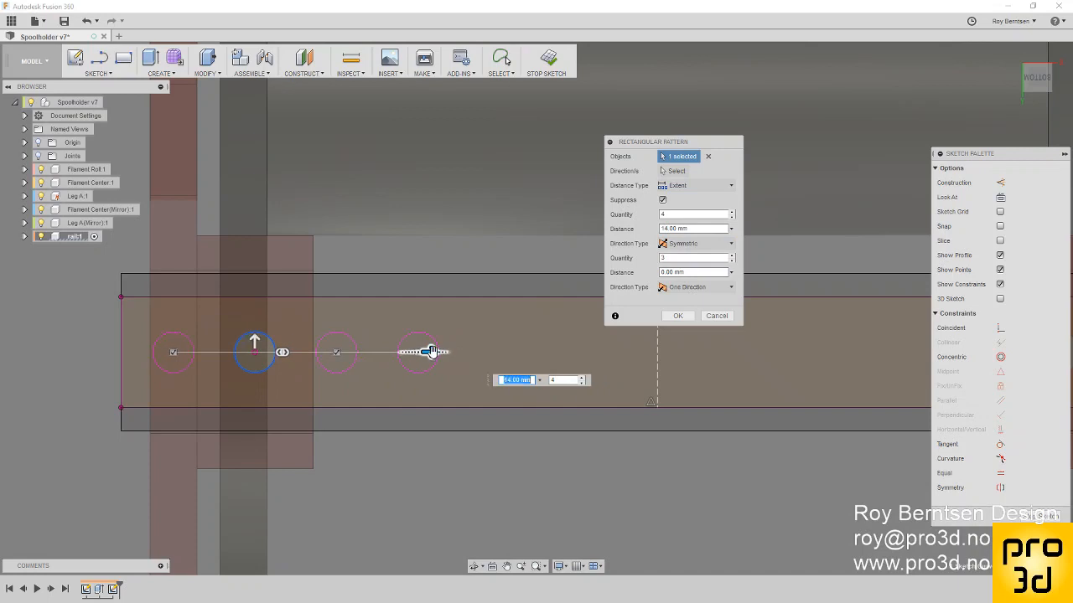
{"action": "left_click", "coordinate": [676, 316]}
{"action": "scroll", "coordinate": [198, 310], "scroll_direction": "down", "scroll_amount": 3}
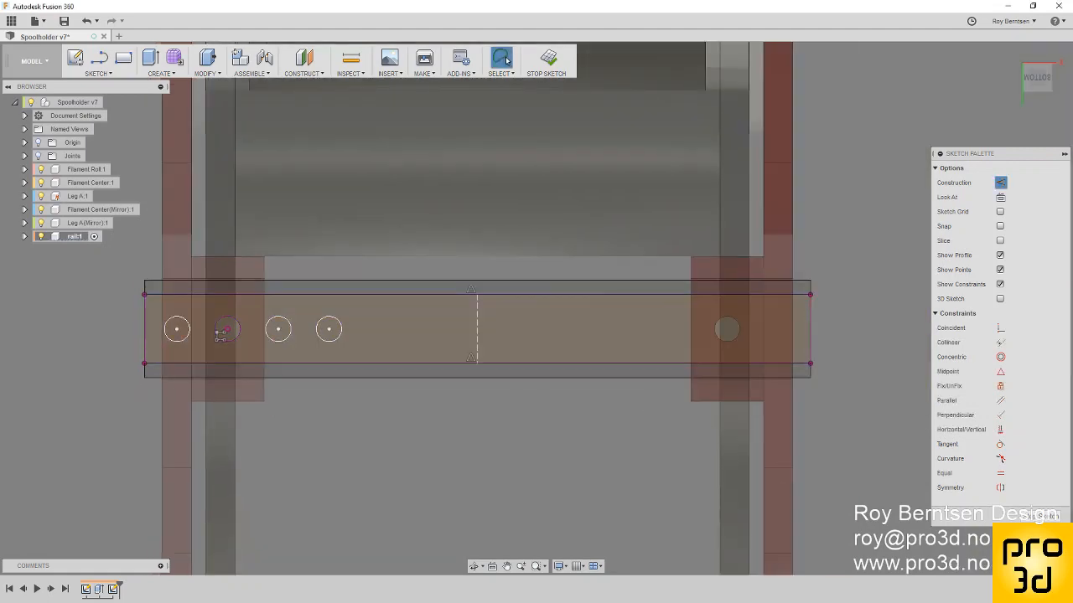
{"action": "left_click", "coordinate": [1043, 517]}
Step: Set up an extruded cut of the four hole circles through the rail with a distance of -6 mm
{"action": "scroll", "coordinate": [419, 233], "scroll_direction": "down", "scroll_amount": 3}
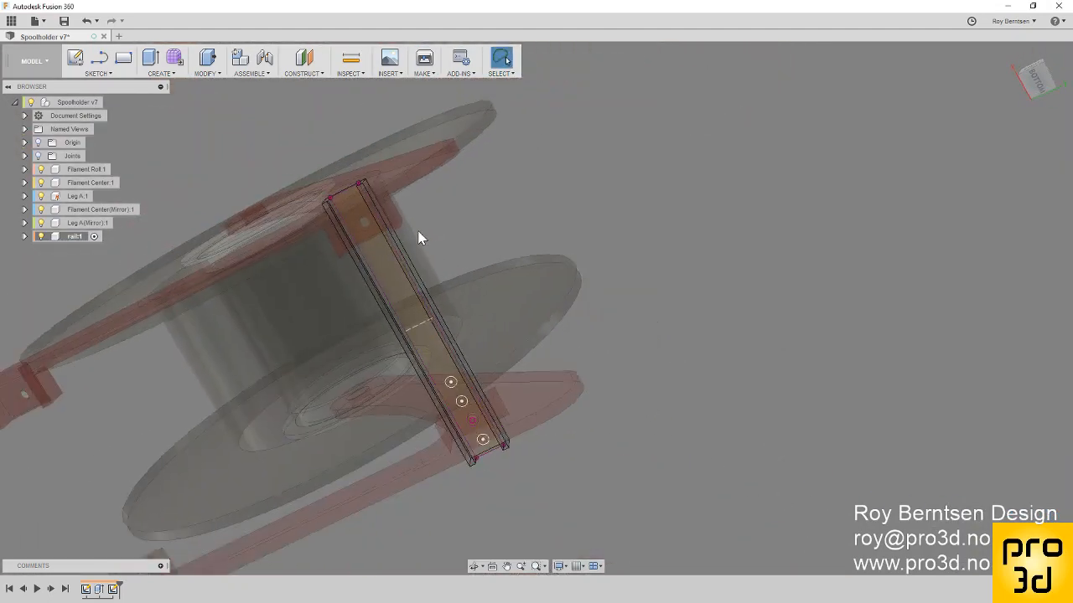
{"action": "scroll", "coordinate": [582, 467], "scroll_direction": "up", "scroll_amount": 1}
{"action": "scroll", "coordinate": [557, 474], "scroll_direction": "up", "scroll_amount": 2}
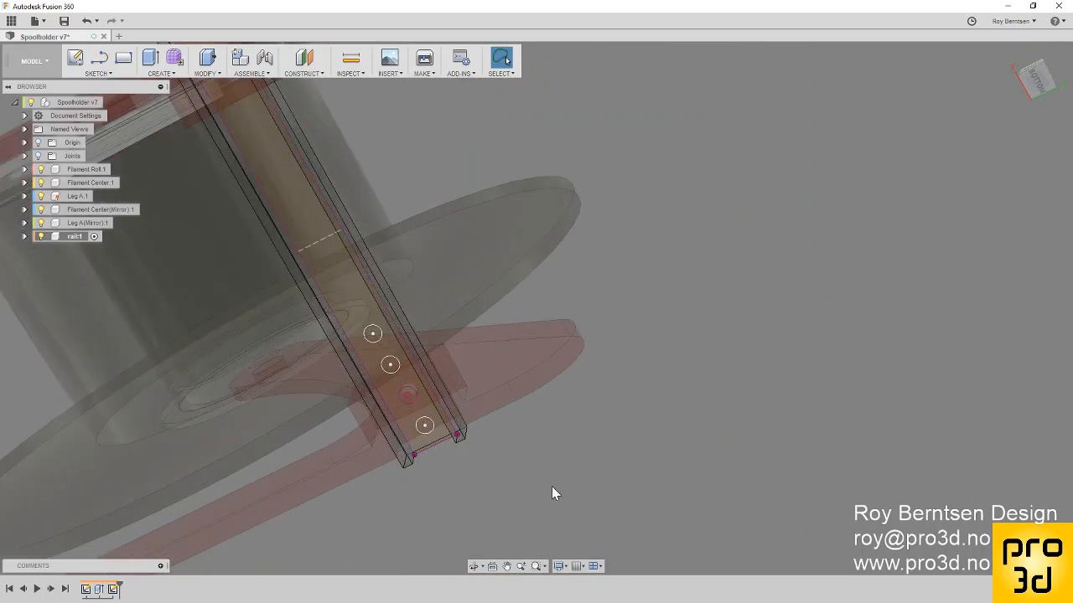
{"action": "key", "text": "e"}
{"action": "scroll", "coordinate": [448, 477], "scroll_direction": "up", "scroll_amount": 3}
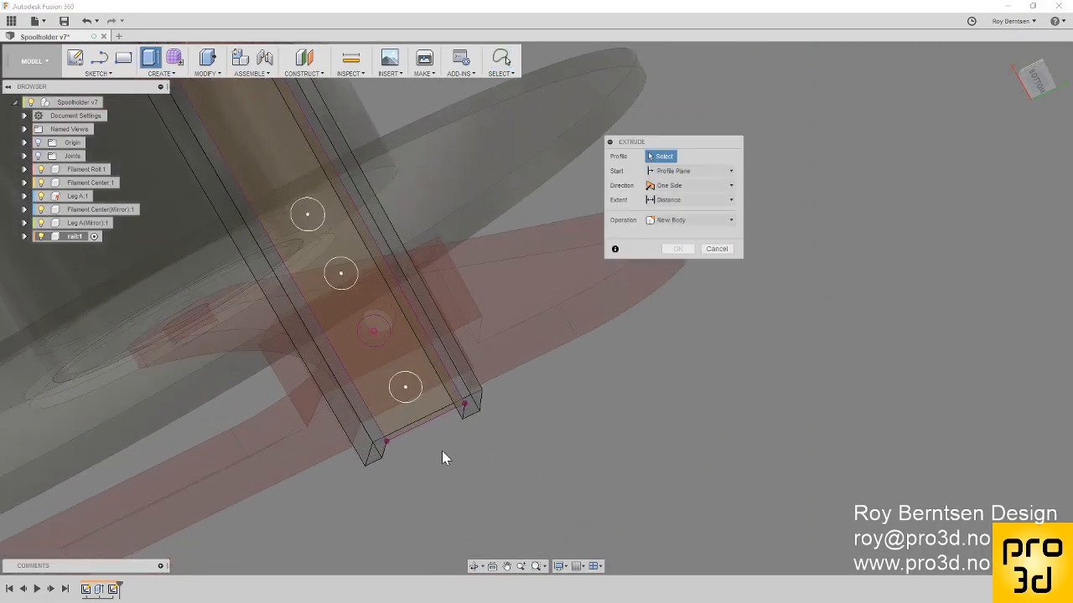
{"action": "left_click", "coordinate": [407, 388]}
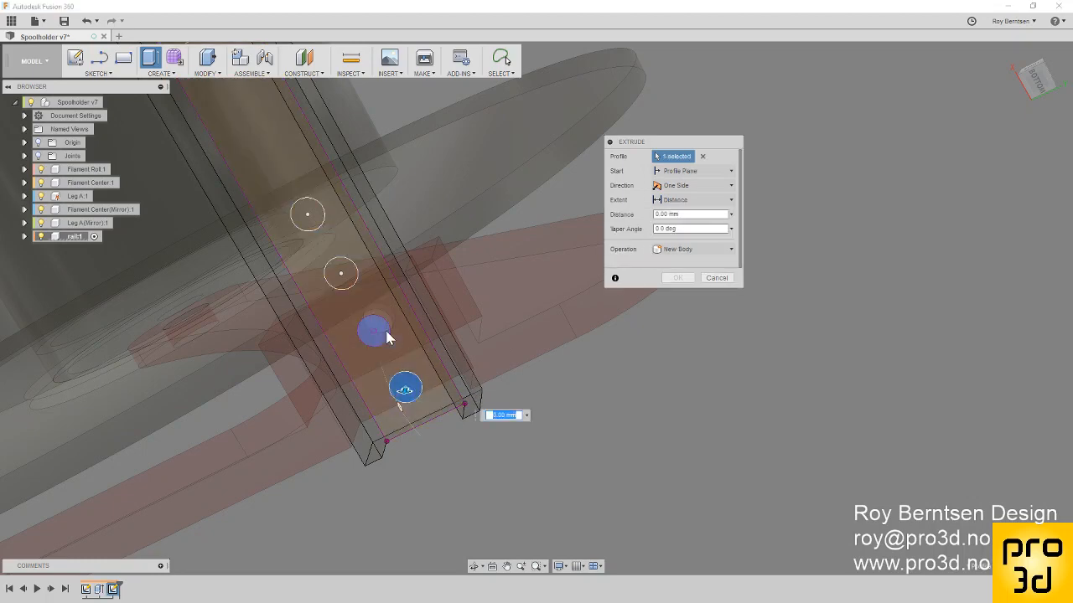
{"action": "left_click", "coordinate": [373, 331]}
{"action": "left_click", "coordinate": [341, 273]}
{"action": "left_click", "coordinate": [308, 215]}
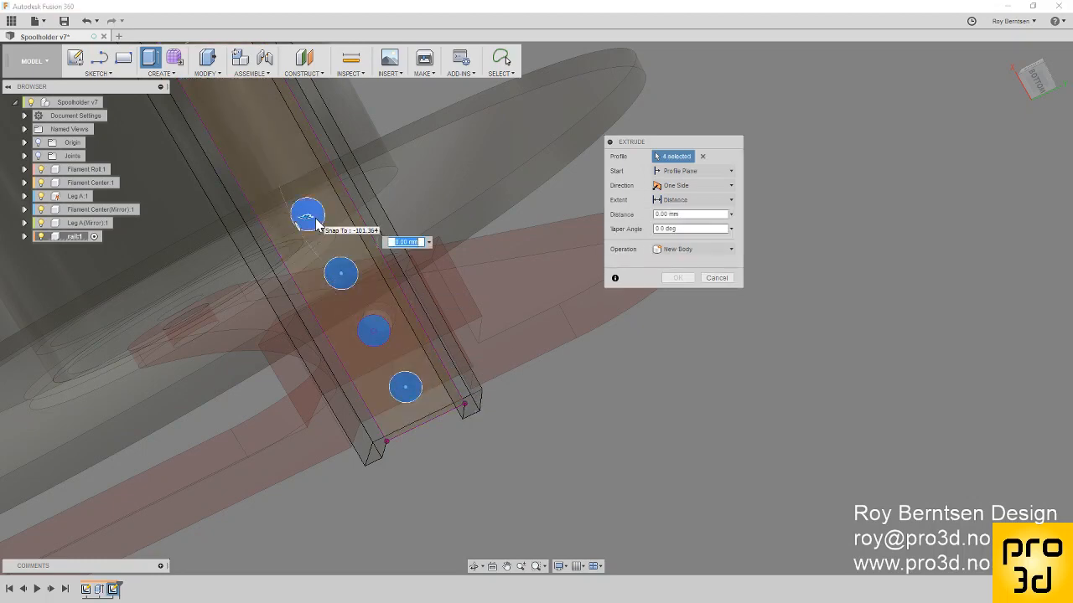
{"action": "scroll", "coordinate": [314, 223], "scroll_direction": "down", "scroll_amount": 2}
{"action": "middle_click_drag", "start_coordinate": [474, 335], "coordinate": [434, 385], "text": "shift"}
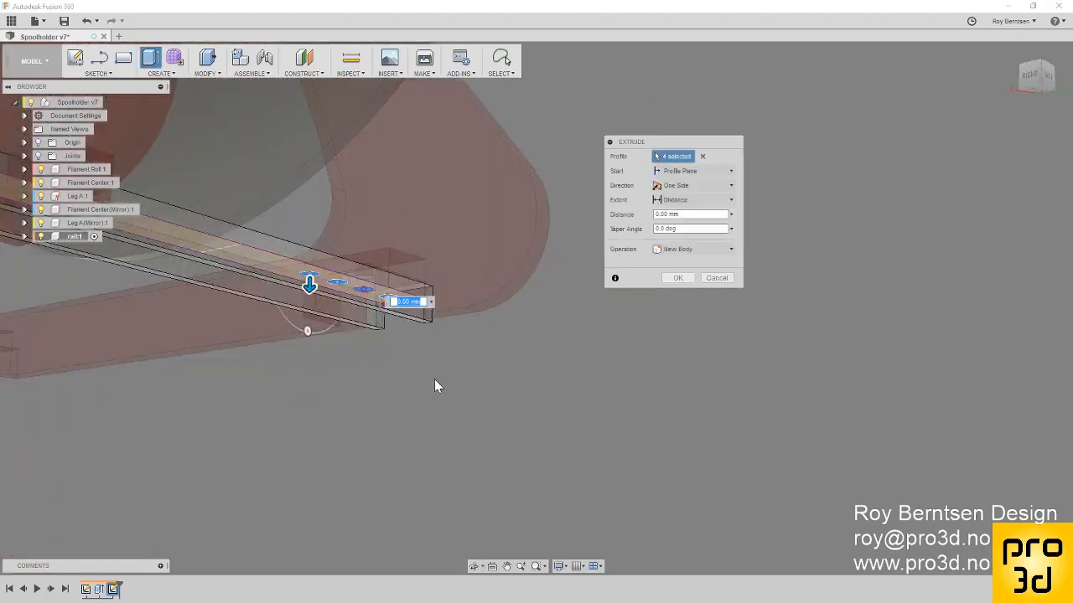
{"action": "left_click_drag", "start_coordinate": [312, 291], "coordinate": [314, 233]}
{"action": "middle_click_drag", "start_coordinate": [428, 345], "coordinate": [260, 374], "text": "shift"}
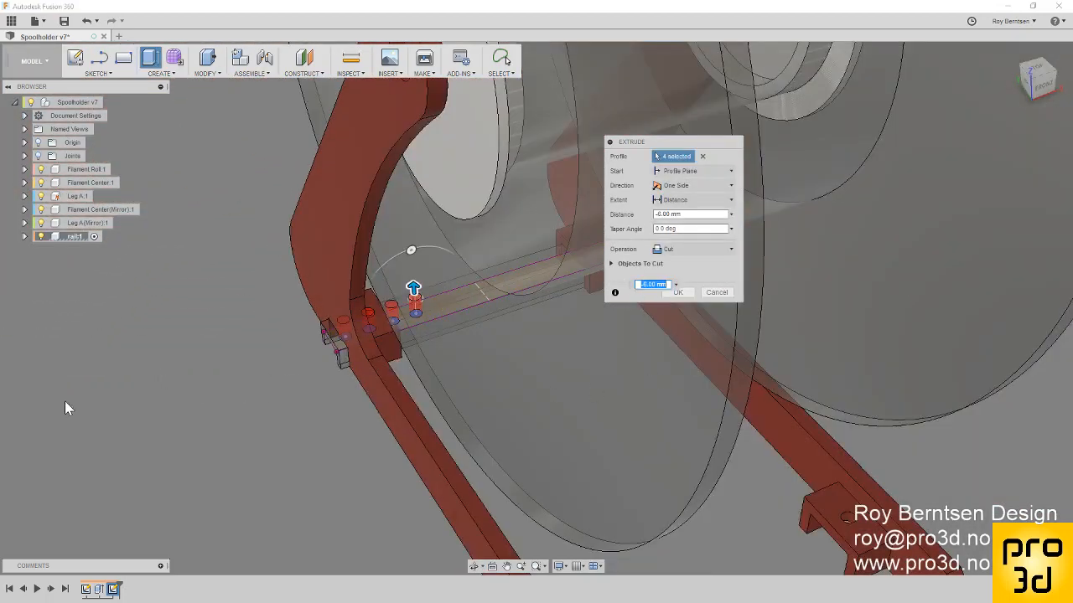
Step: Exclude the Leg A(Mirror) body from the objects to cut so only the rail is cut, and complete the extrusion
{"action": "scroll", "coordinate": [64, 408], "scroll_direction": "down", "scroll_amount": 3}
{"action": "left_click_drag", "start_coordinate": [679, 144], "coordinate": [746, 150]}
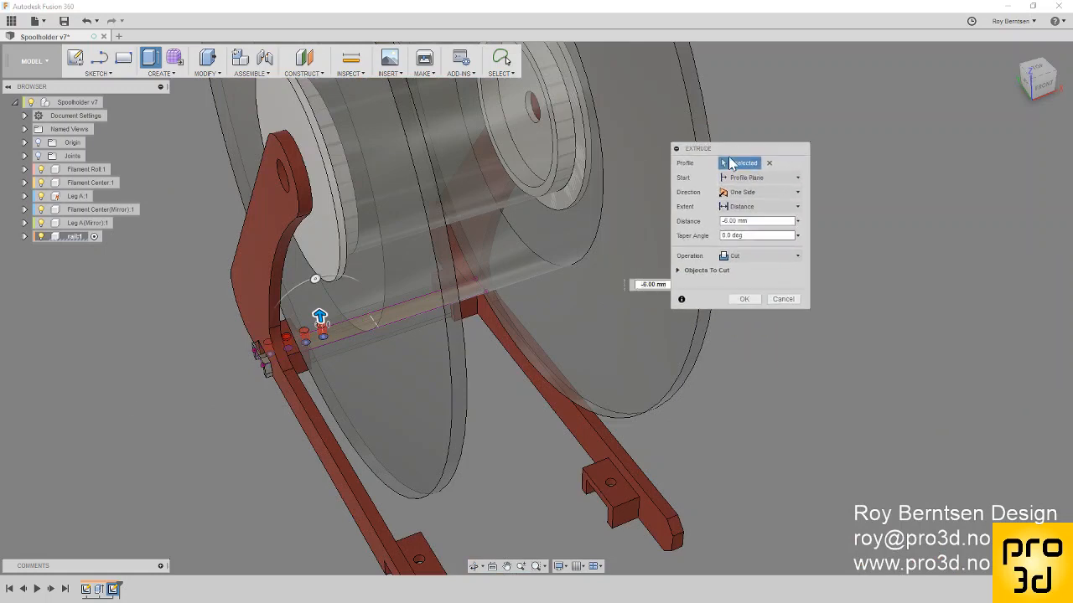
{"action": "left_click", "coordinate": [685, 273]}
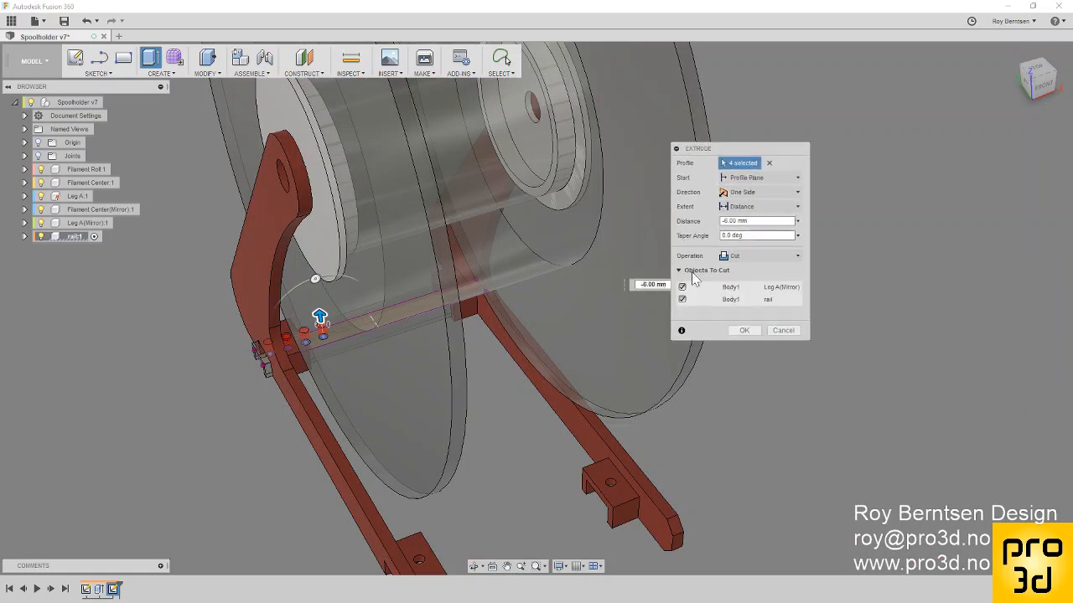
{"action": "left_click", "coordinate": [683, 287]}
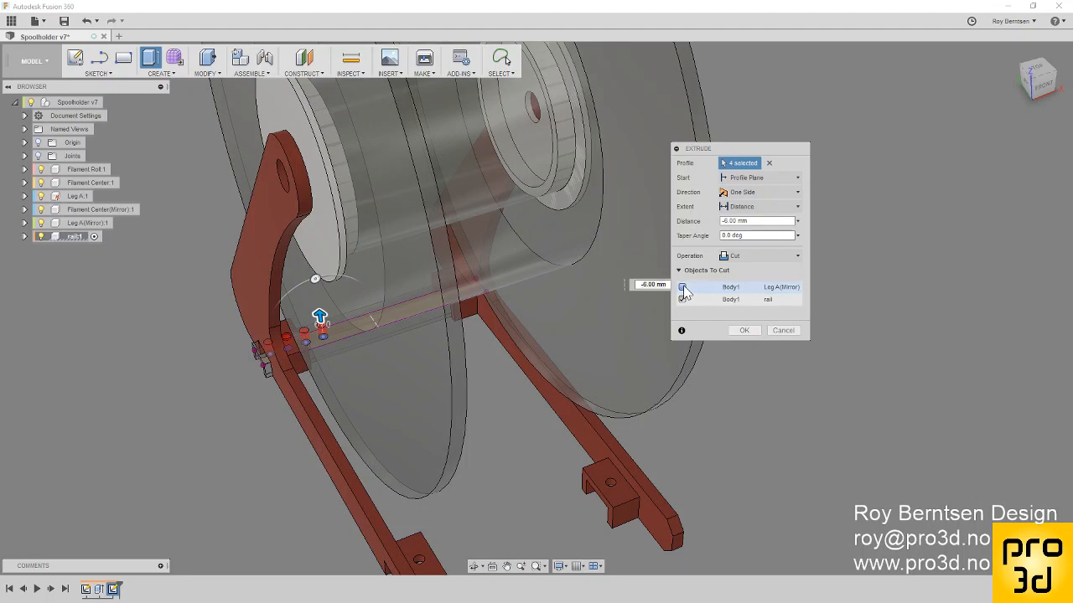
{"action": "left_click", "coordinate": [751, 332]}
Step: Set up a Mirror of pattern type Features with the rail's four-hole cut as the object
{"action": "middle_click_drag", "start_coordinate": [234, 360], "coordinate": [307, 416], "text": "shift"}
{"action": "scroll", "coordinate": [259, 427], "scroll_direction": "up", "scroll_amount": 3}
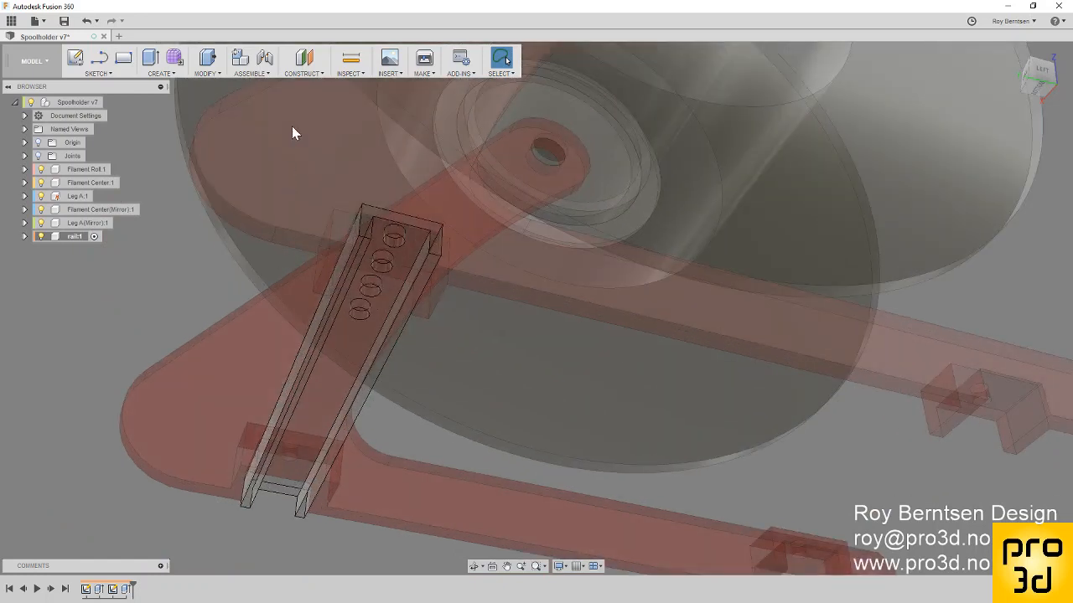
{"action": "left_click", "coordinate": [162, 72]}
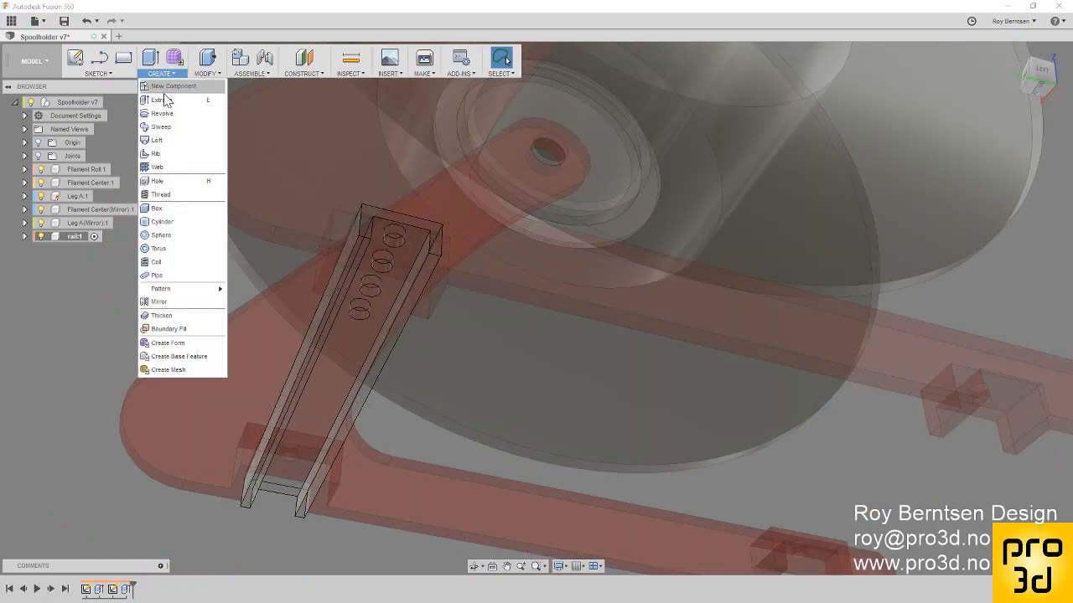
{"action": "left_click", "coordinate": [176, 302]}
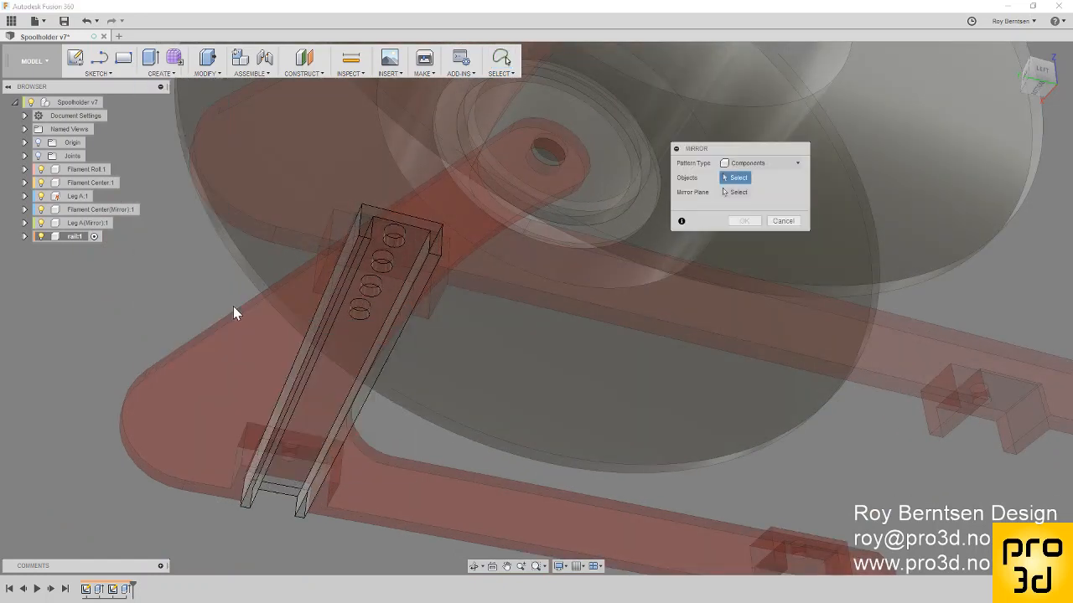
{"action": "left_click", "coordinate": [784, 163]}
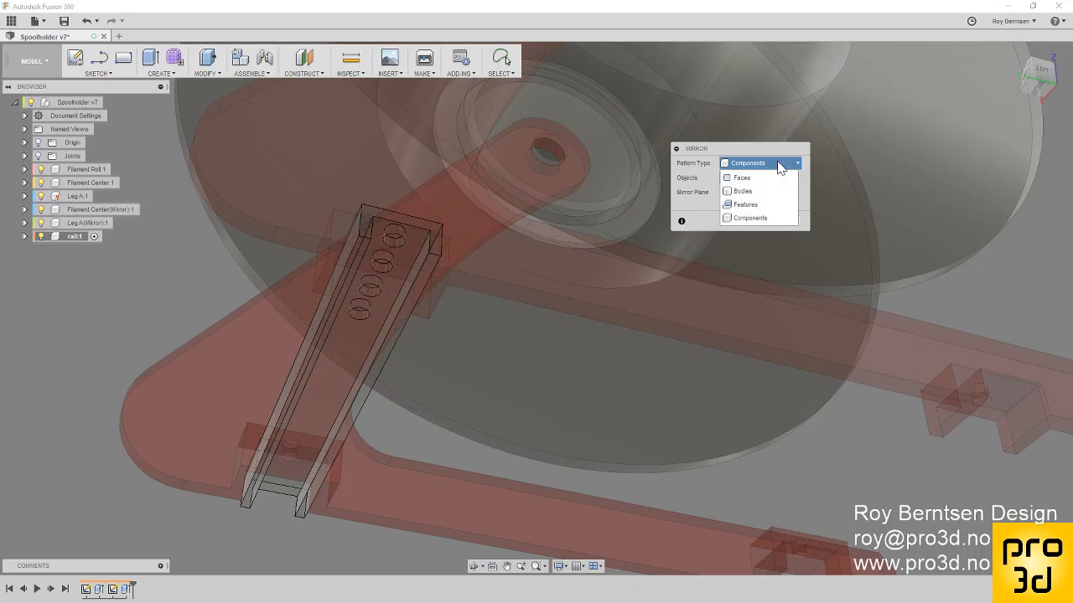
{"action": "left_click", "coordinate": [744, 204]}
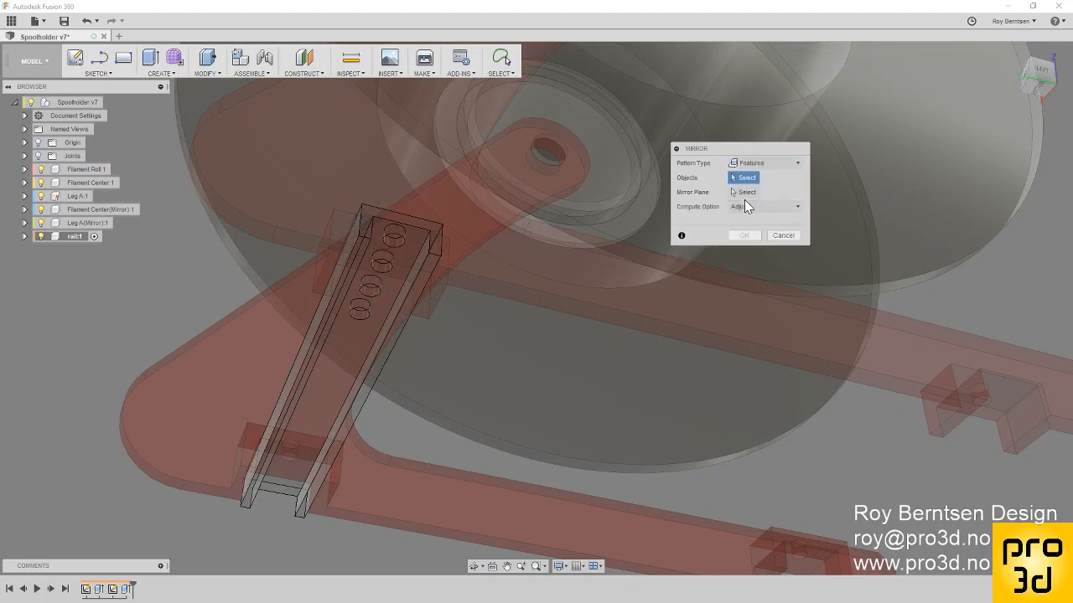
{"action": "left_click", "coordinate": [126, 589]}
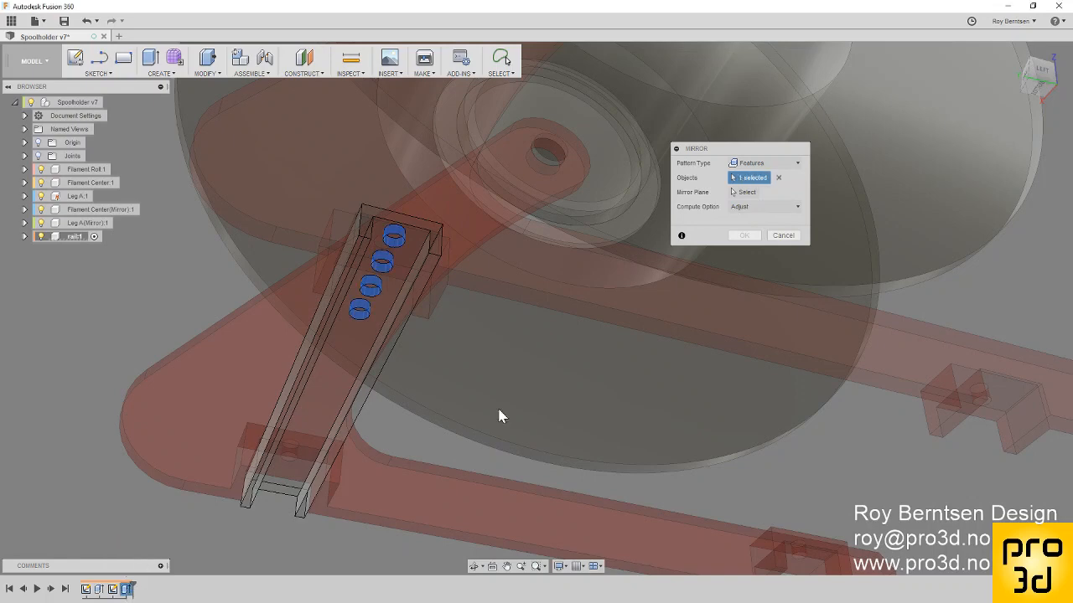
Step: Mirror the hole cut to the rail's other end about the origin plane midway between the two legs
{"action": "left_click", "coordinate": [747, 195]}
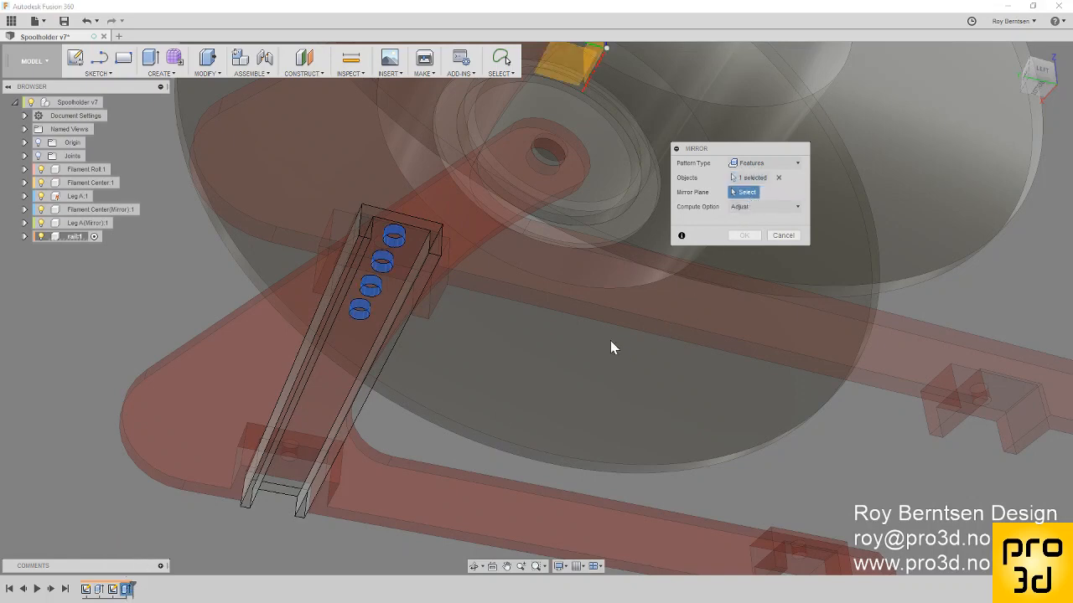
{"action": "scroll", "coordinate": [600, 359], "scroll_direction": "down", "scroll_amount": 3}
{"action": "middle_click_drag", "start_coordinate": [589, 371], "coordinate": [542, 266], "text": "shift"}
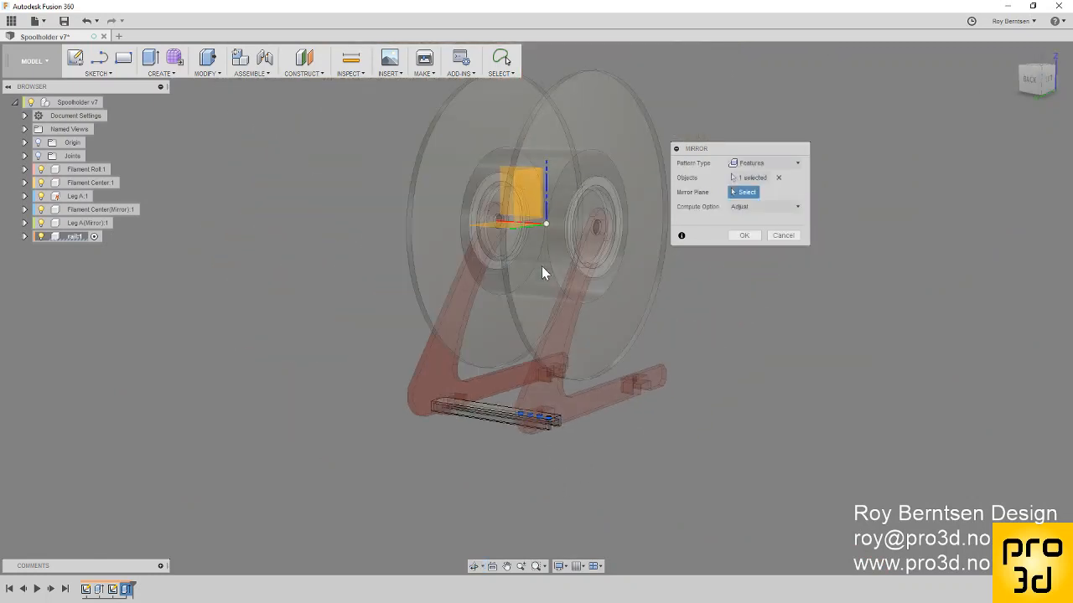
{"action": "left_click", "coordinate": [521, 187]}
{"action": "middle_click_drag", "start_coordinate": [520, 187], "coordinate": [532, 212], "text": "shift"}
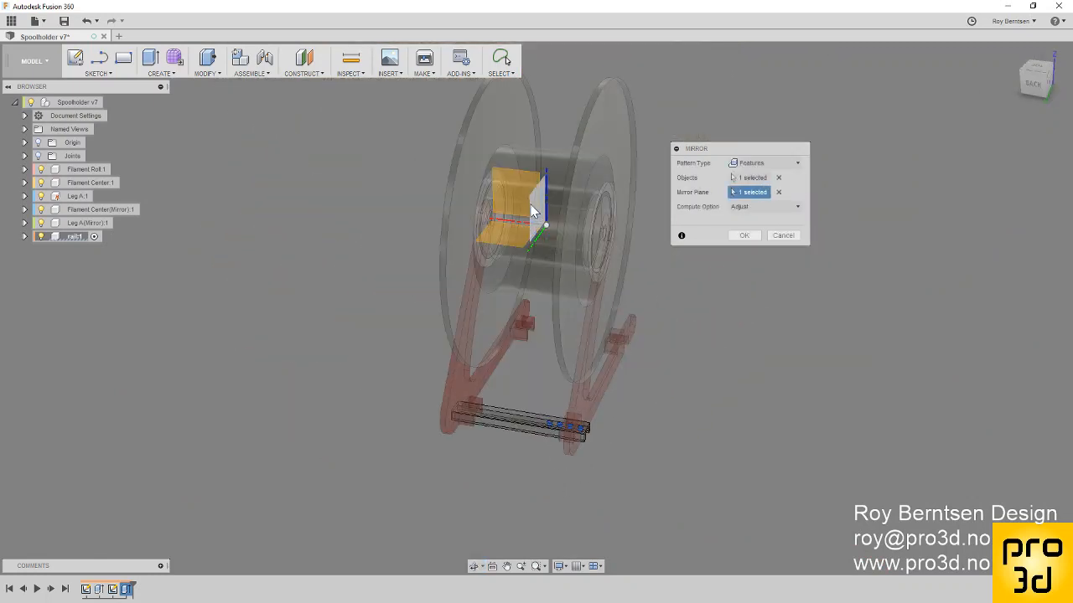
{"action": "left_click", "coordinate": [743, 238]}
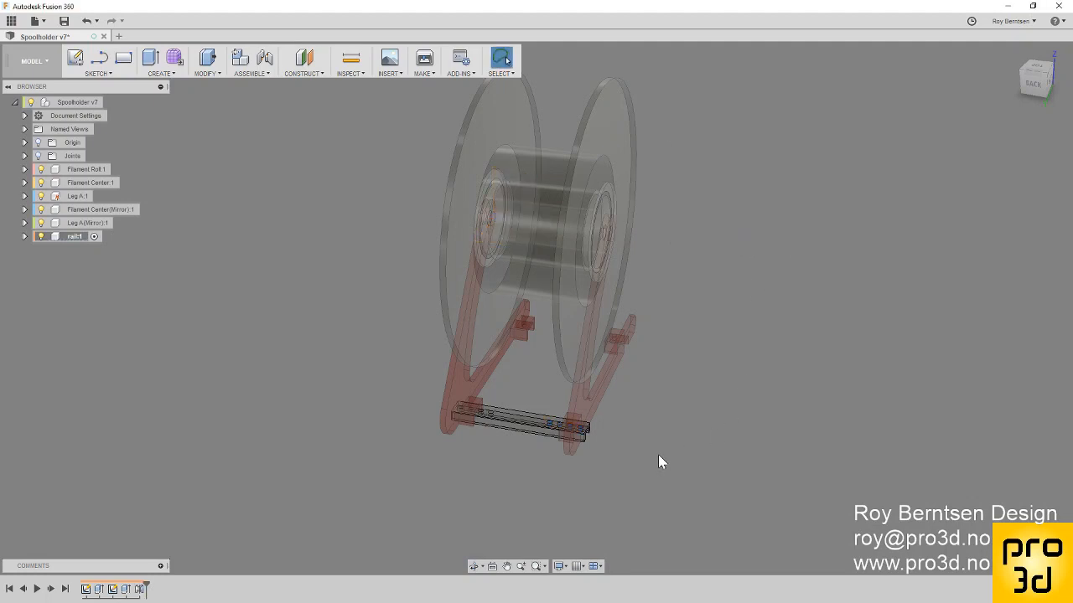
Step: Chamfer the two long outer top edges of the rail with an equal distance of 2 mm
{"action": "scroll", "coordinate": [623, 399], "scroll_direction": "up", "scroll_amount": 4}
{"action": "middle_click_drag", "start_coordinate": [635, 411], "coordinate": [600, 416], "text": "shift"}
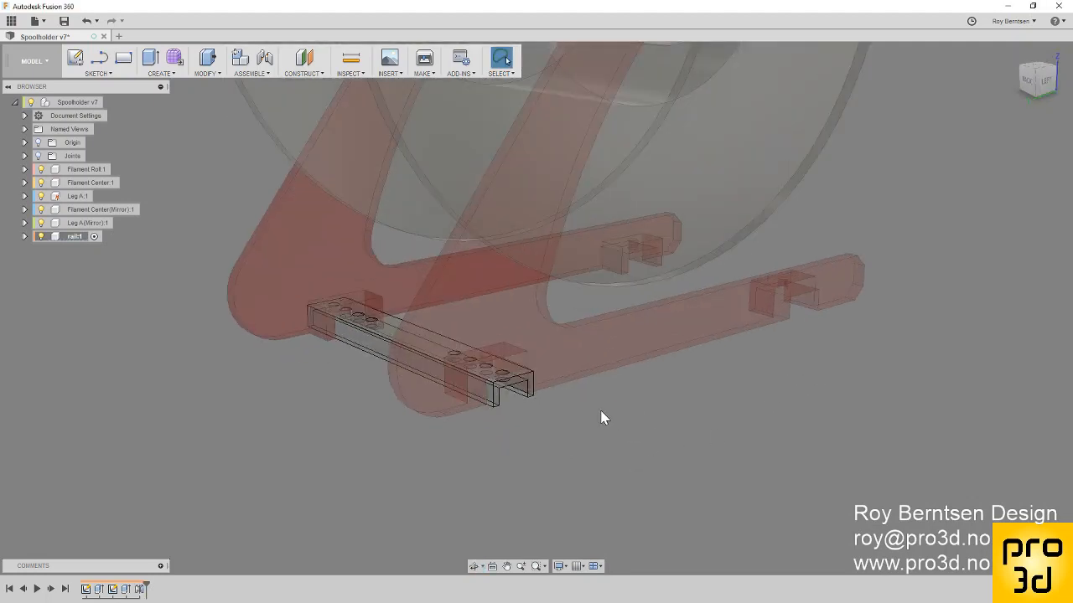
{"action": "mouse_move", "coordinate": [472, 438]}
{"action": "middle_mouse_down", "text": "shift"}
{"action": "mouse_move", "coordinate": [441, 423]}
{"action": "mouse_move", "coordinate": [485, 429]}
{"action": "middle_mouse_up", "text": "shift"}
{"action": "scroll", "coordinate": [485, 431], "scroll_direction": "up", "scroll_amount": 3}
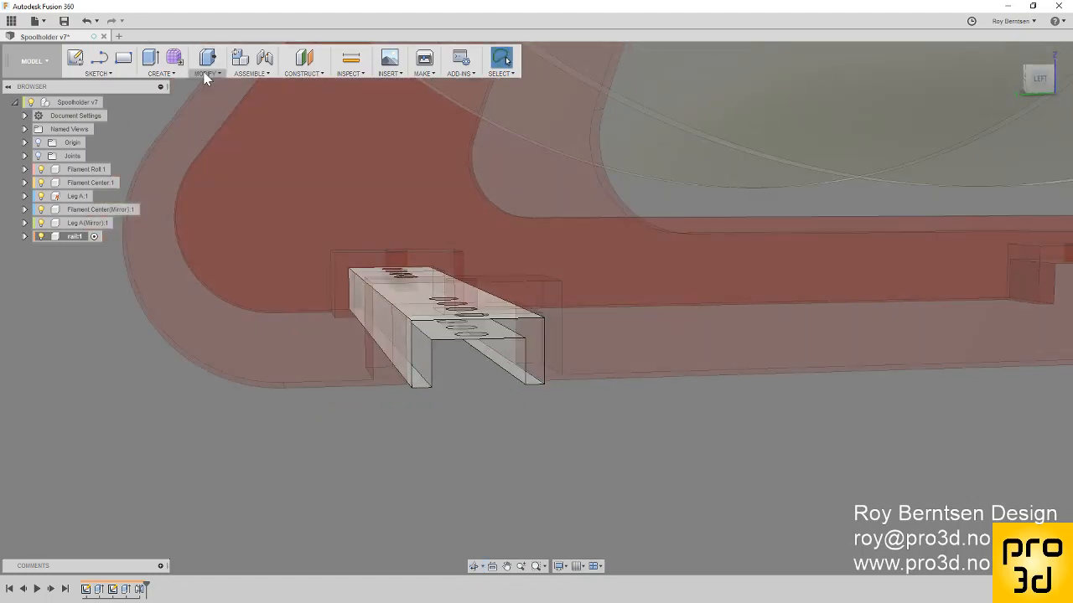
{"action": "left_click", "coordinate": [205, 74]}
{"action": "left_click", "coordinate": [212, 125]}
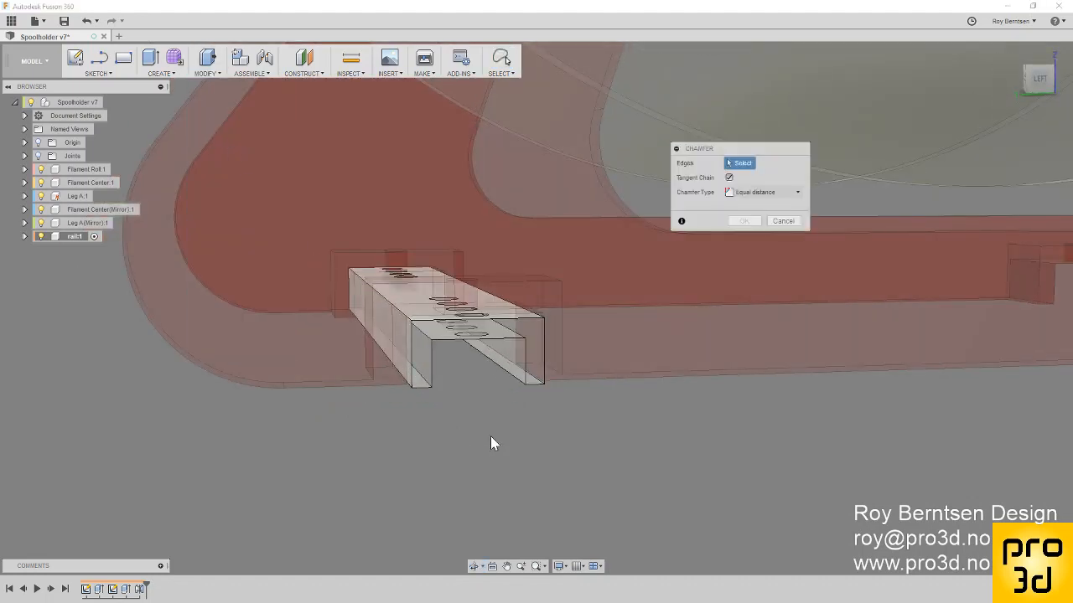
{"action": "scroll", "coordinate": [429, 328], "scroll_direction": "up", "scroll_amount": 3}
{"action": "left_click", "coordinate": [363, 307]}
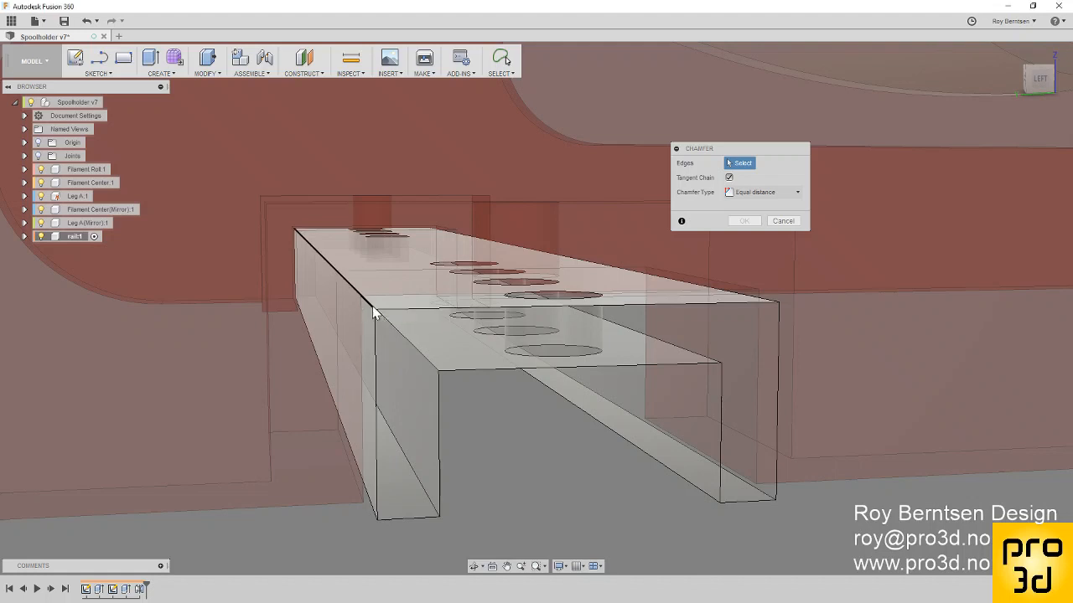
{"action": "left_click", "coordinate": [746, 300]}
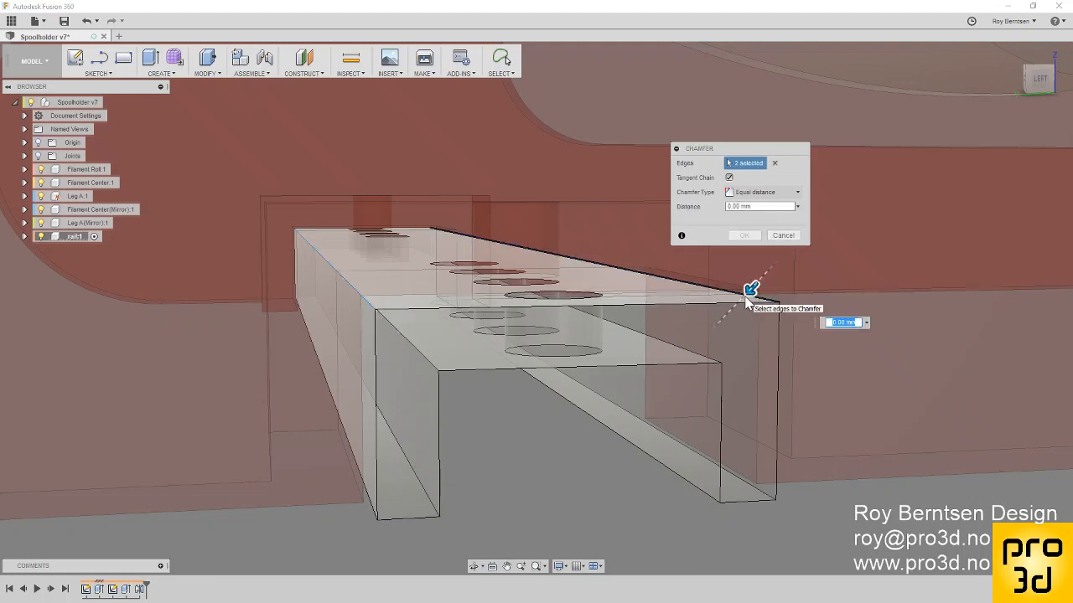
{"action": "type", "text": "2"}
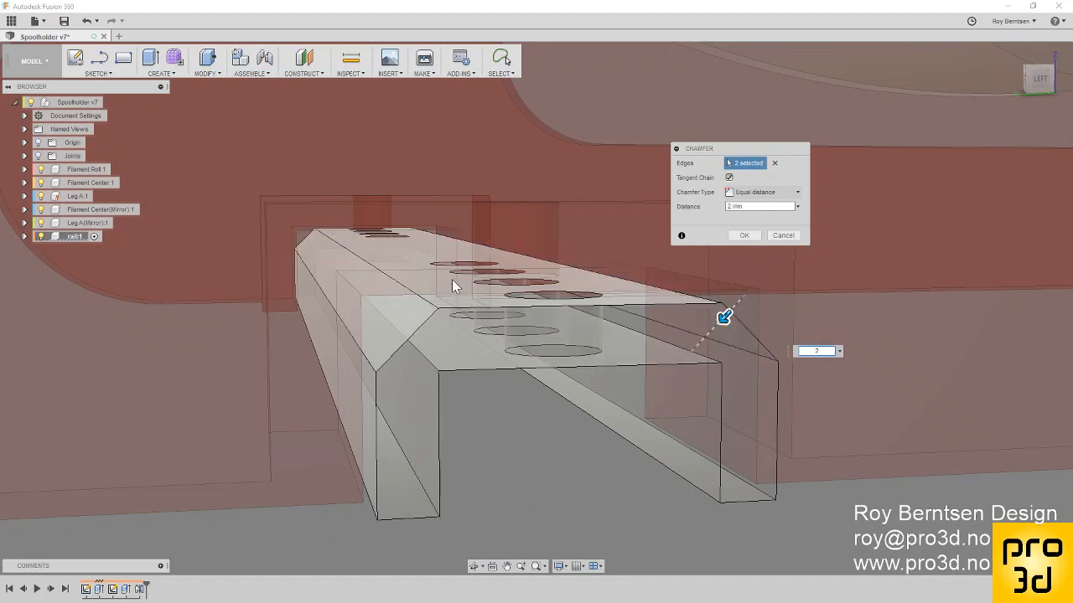
{"action": "scroll", "coordinate": [452, 279], "scroll_direction": "down", "scroll_amount": 4}
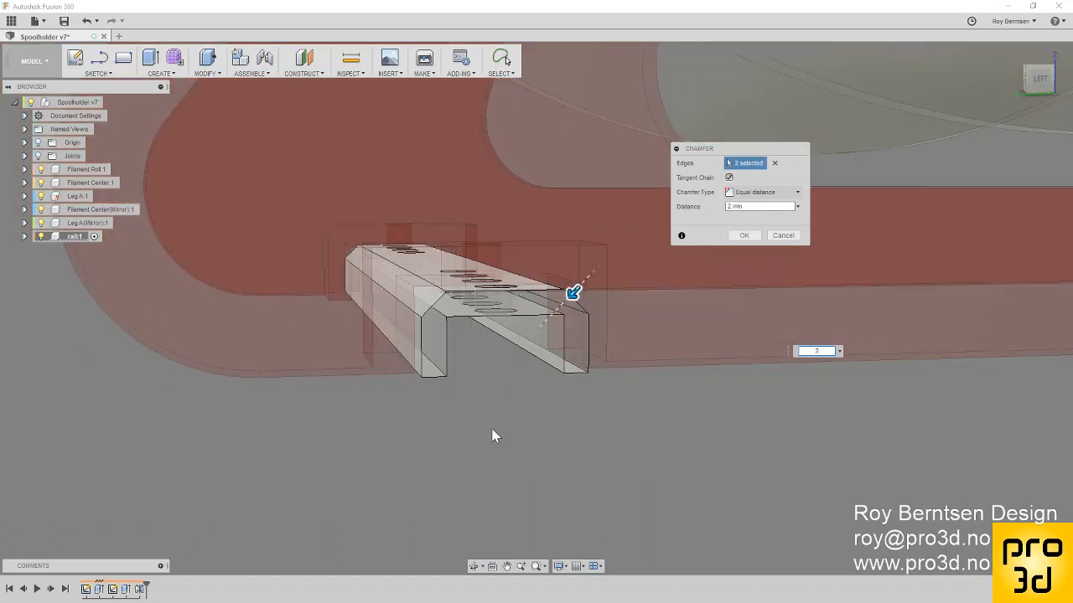
{"action": "middle_click_drag", "start_coordinate": [482, 434], "coordinate": [496, 424], "text": "shift"}
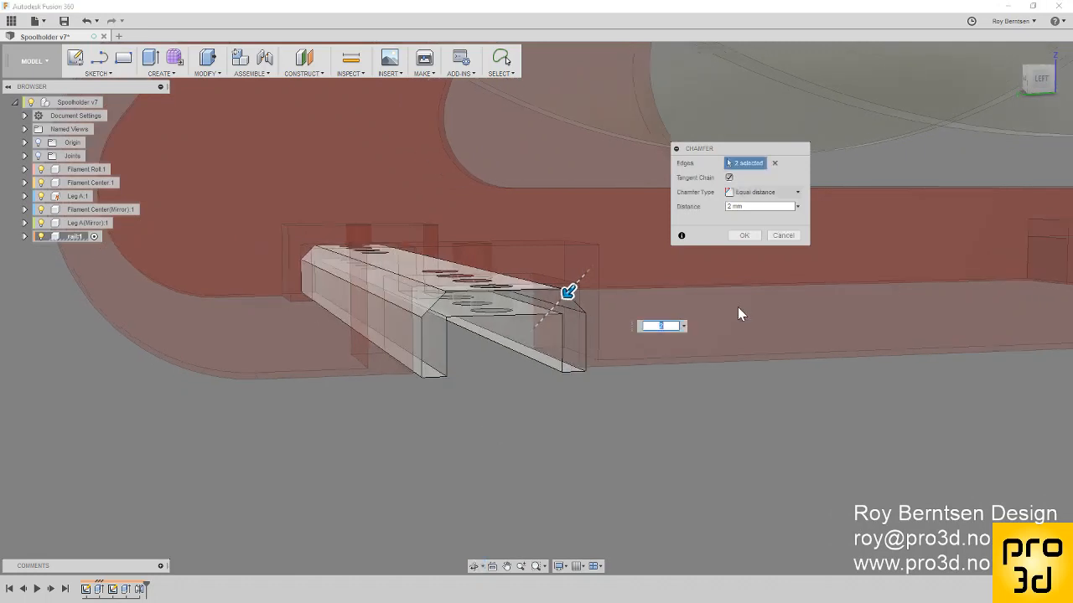
{"action": "left_click", "coordinate": [744, 235]}
Step: Chamfer the two long inner top edges of the rail's channel with an equal distance of 1 mm
{"action": "scroll", "coordinate": [575, 301], "scroll_direction": "up", "scroll_amount": 4}
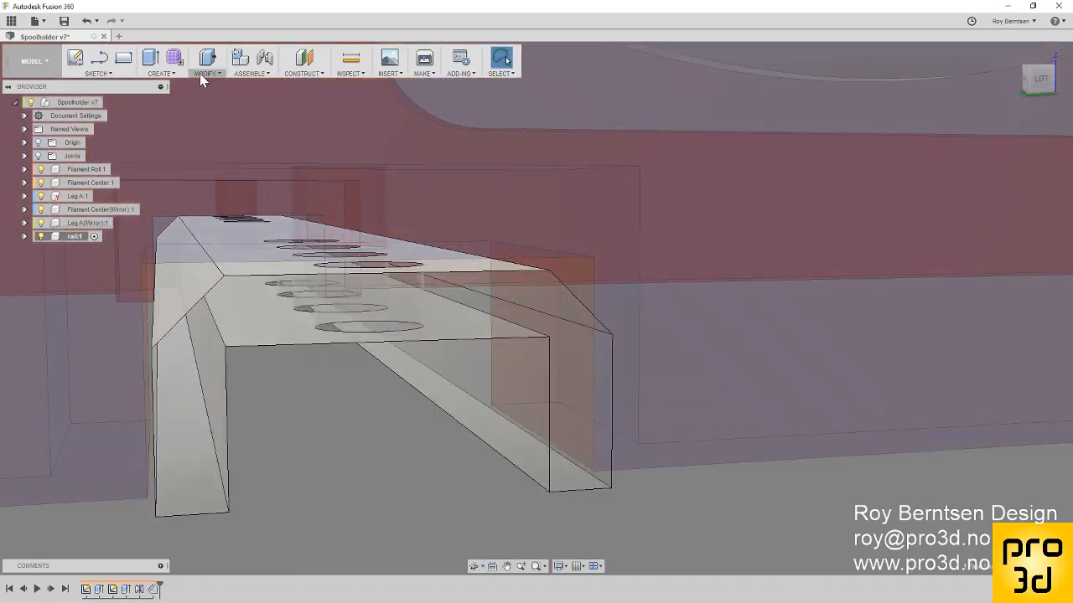
{"action": "left_click", "coordinate": [204, 73]}
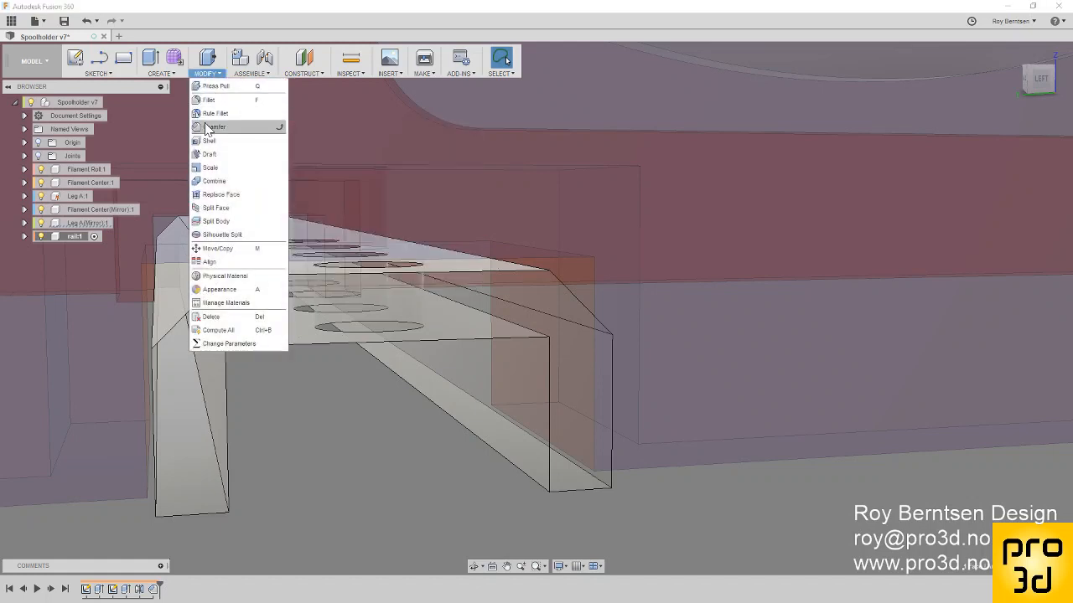
{"action": "left_click", "coordinate": [239, 123]}
{"action": "left_click", "coordinate": [522, 330]}
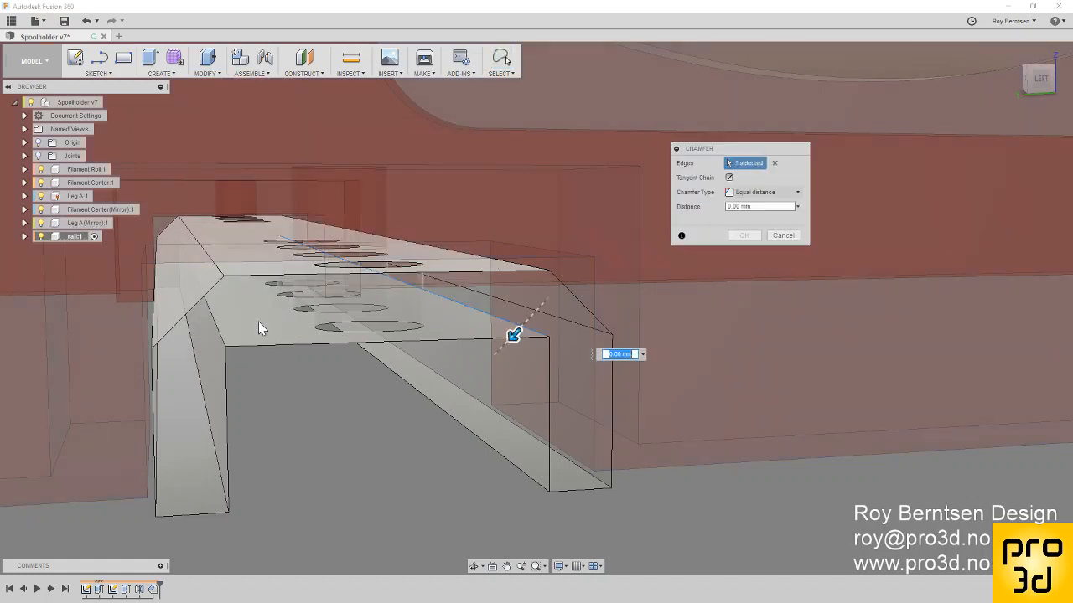
{"action": "left_click", "coordinate": [221, 340]}
{"action": "type", "text": "1"}
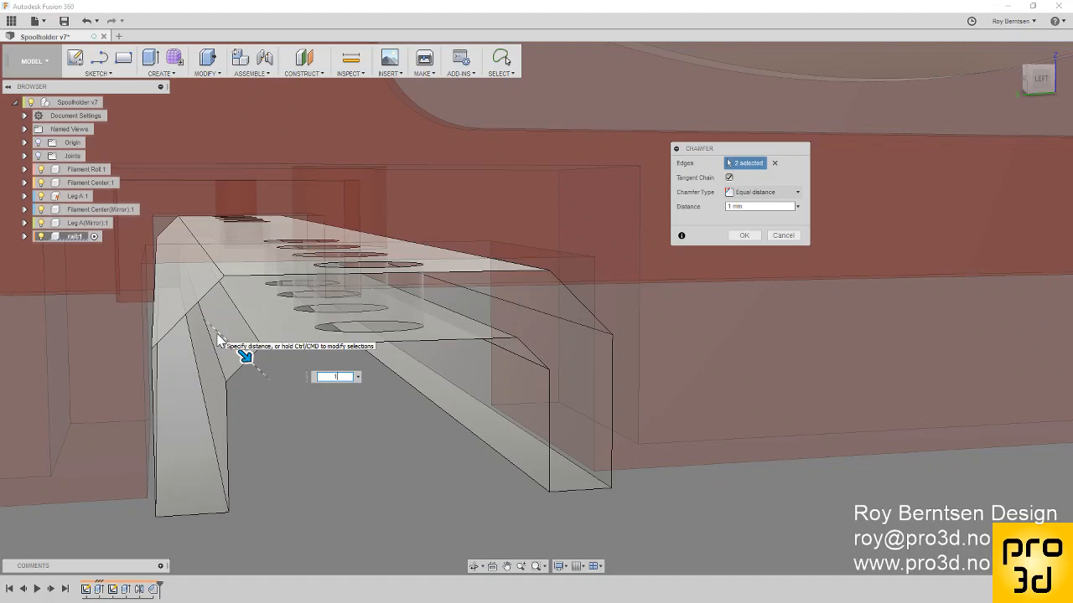
{"action": "key", "text": "Return"}
Step: Chamfer the four short bottom edges at both ends of the rail's side walls by 2 mm
{"action": "scroll", "coordinate": [360, 412], "scroll_direction": "down", "scroll_amount": 3}
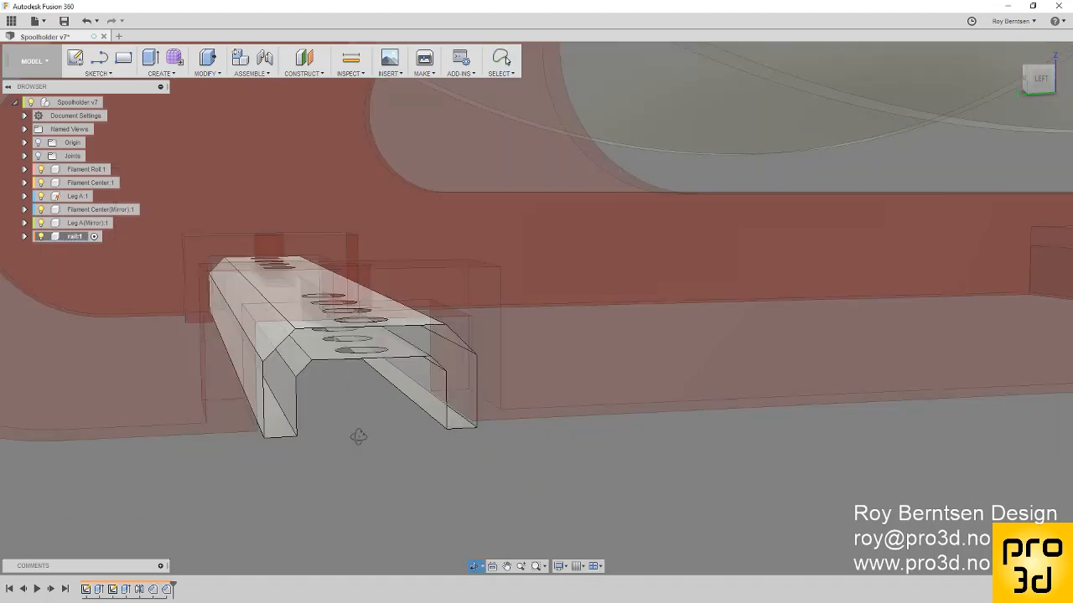
{"action": "mouse_move", "coordinate": [359, 436]}
{"action": "middle_mouse_down", "text": "shift"}
{"action": "mouse_move", "coordinate": [450, 384]}
{"action": "mouse_move", "coordinate": [344, 421]}
{"action": "mouse_move", "coordinate": [370, 424]}
{"action": "middle_mouse_up", "text": "shift"}
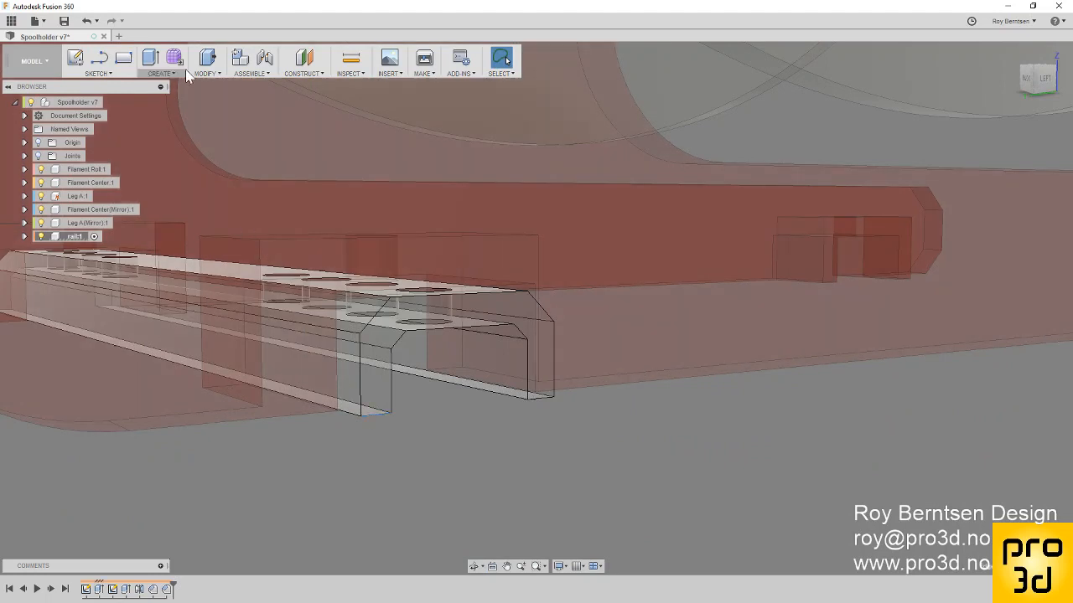
{"action": "left_click", "coordinate": [207, 74]}
{"action": "left_click", "coordinate": [214, 126]}
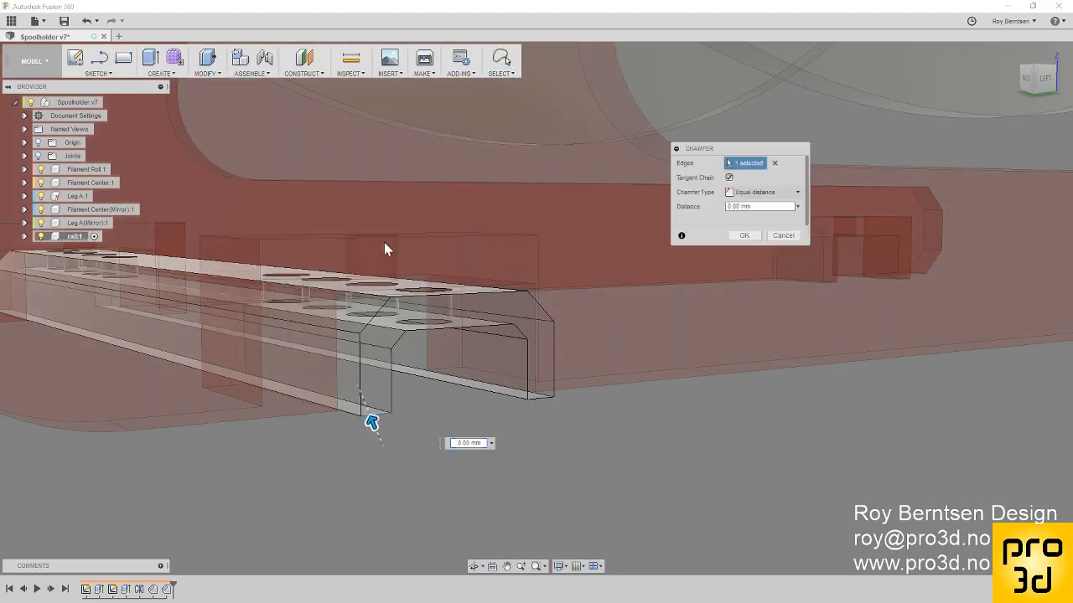
{"action": "middle_click_drag", "start_coordinate": [544, 407], "coordinate": [613, 494], "text": "shift"}
{"action": "scroll", "coordinate": [838, 327], "scroll_direction": "down", "scroll_amount": 5}
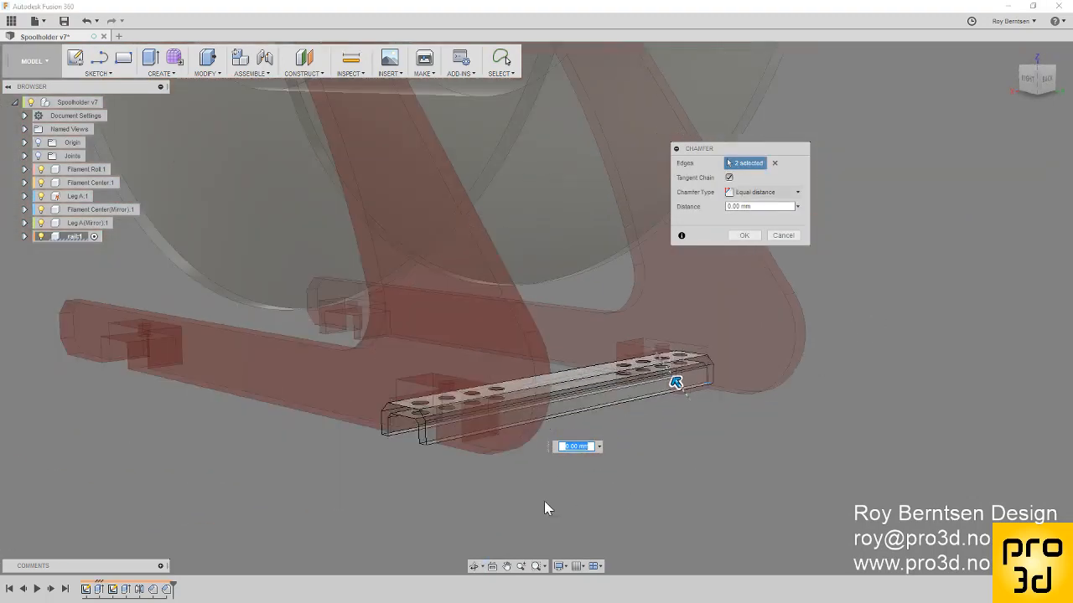
{"action": "scroll", "coordinate": [510, 481], "scroll_direction": "up", "scroll_amount": 3}
{"action": "left_click", "coordinate": [352, 363]}
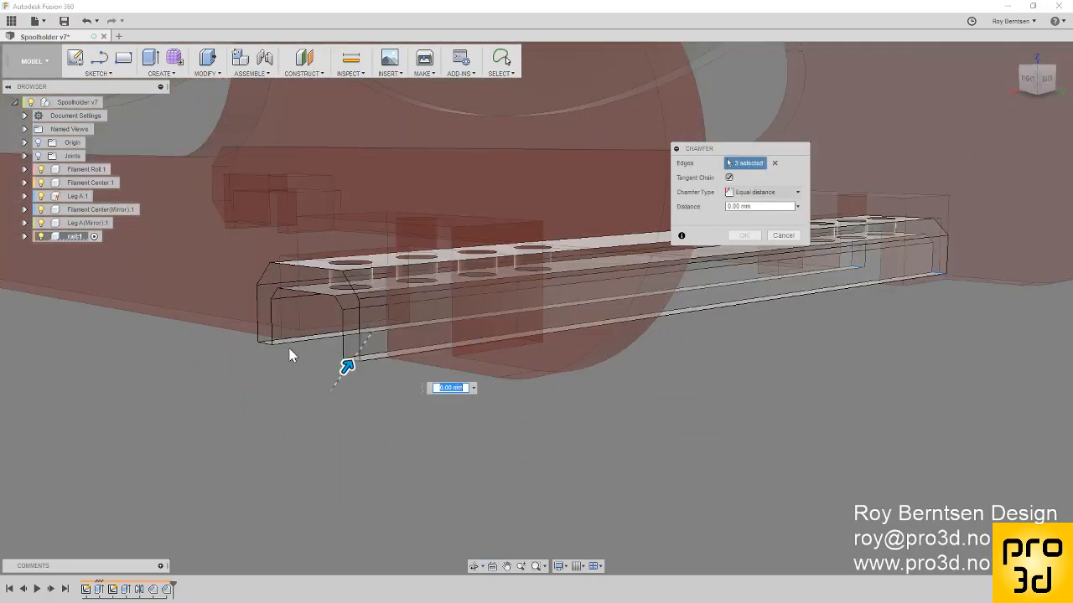
{"action": "left_click", "coordinate": [263, 346]}
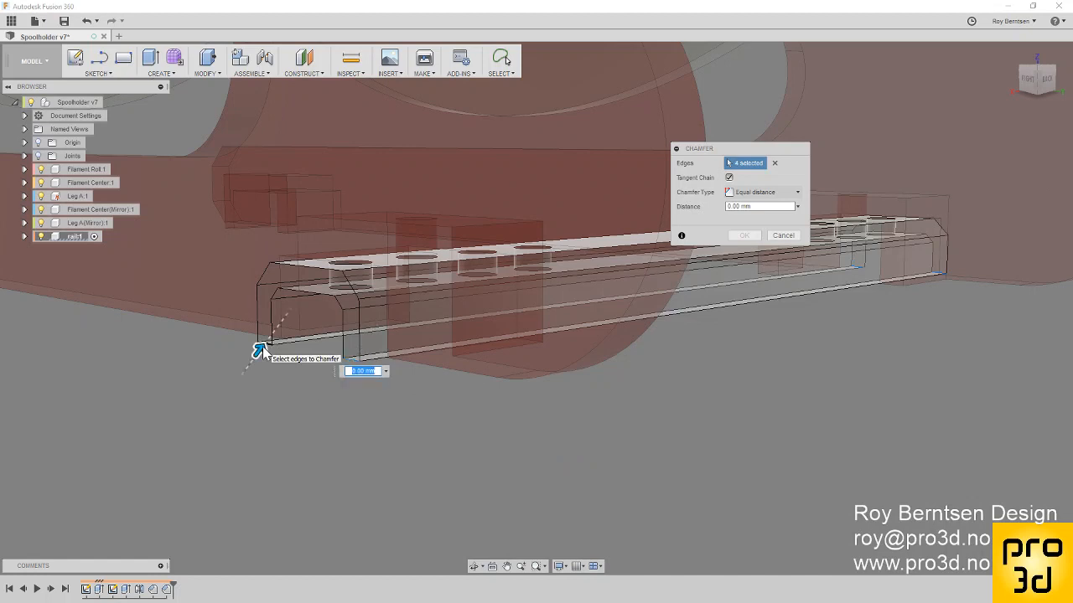
{"action": "type", "text": "2"}
{"action": "key", "text": "Return"}
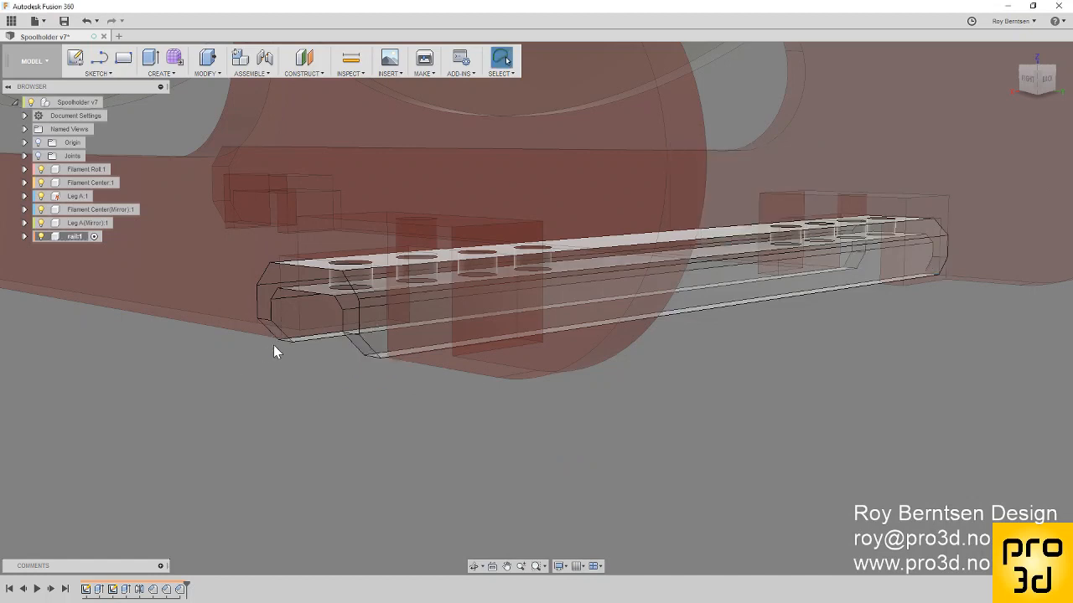
Step: Activate the top-level Spoolholder component and return to the home view
{"action": "scroll", "coordinate": [360, 377], "scroll_direction": "down", "scroll_amount": 3}
{"action": "middle_click_drag", "start_coordinate": [514, 437], "coordinate": [263, 450], "text": "shift"}
{"action": "scroll", "coordinate": [270, 427], "scroll_direction": "down", "scroll_amount": 3}
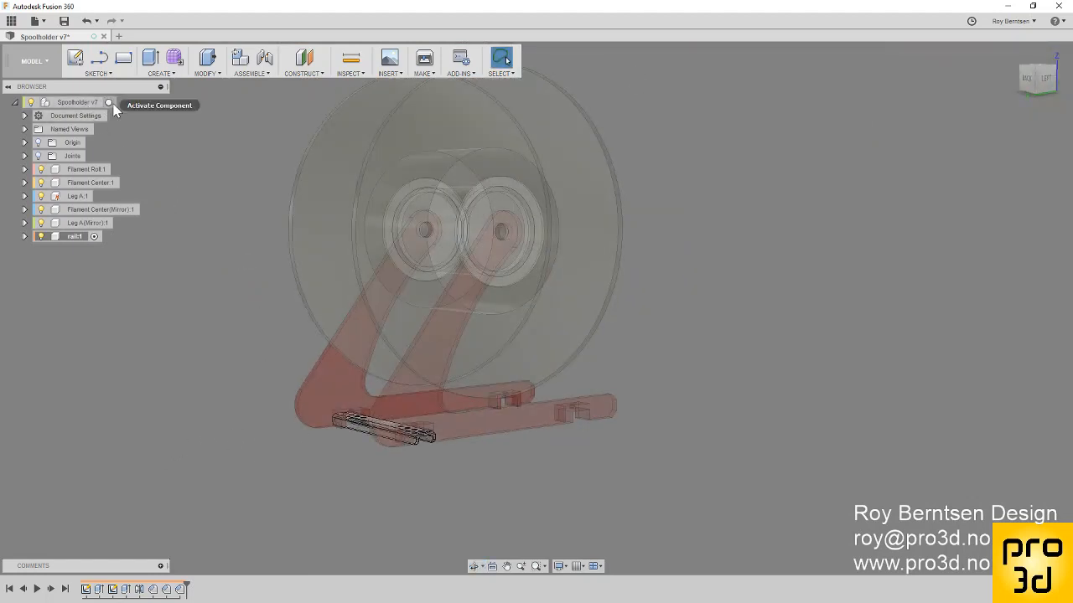
{"action": "left_click", "coordinate": [115, 102]}
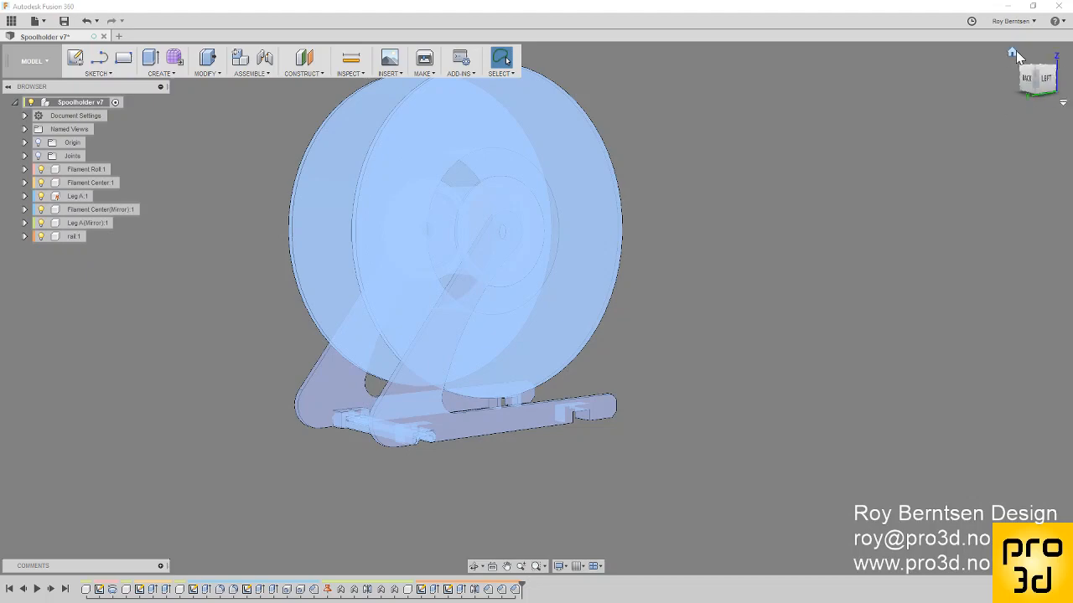
{"action": "left_click", "coordinate": [1013, 52]}
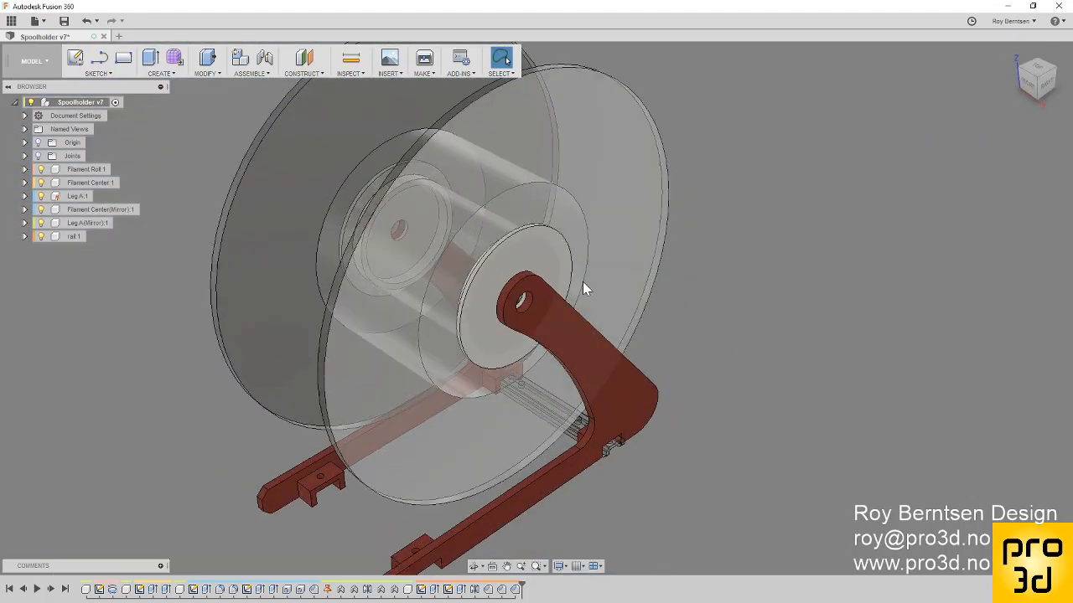
Step: Create a rigid as-built joint between the rail and the nearer leg of the spool holder
{"action": "scroll", "coordinate": [744, 455], "scroll_direction": "up", "scroll_amount": 4}
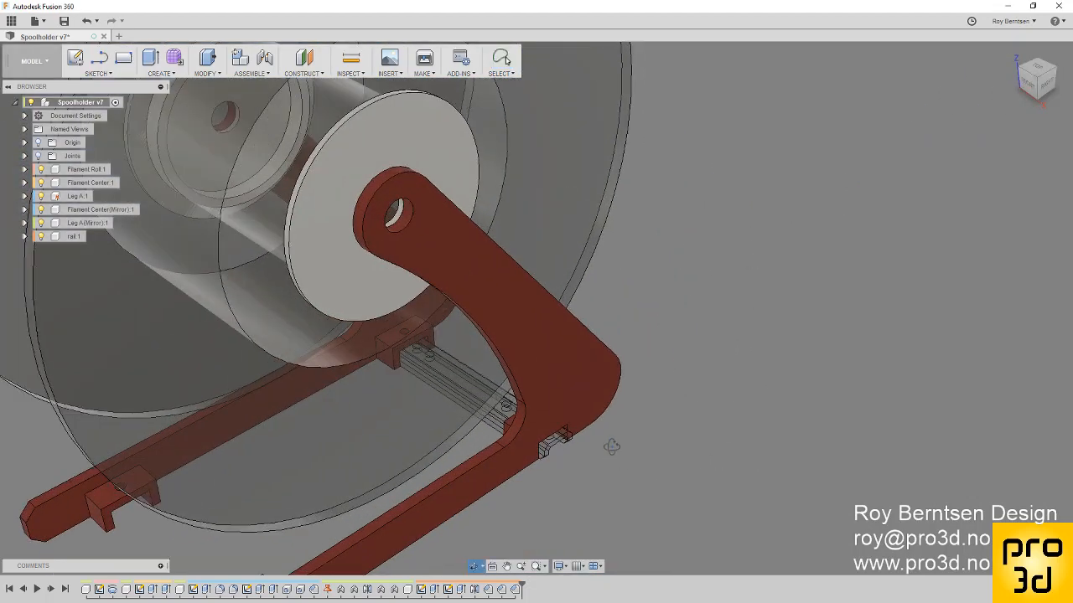
{"action": "middle_click_drag", "start_coordinate": [612, 447], "coordinate": [549, 493], "text": "shift"}
{"action": "scroll", "coordinate": [547, 491], "scroll_direction": "up", "scroll_amount": 3}
{"action": "scroll", "coordinate": [546, 496], "scroll_direction": "down", "scroll_amount": 2}
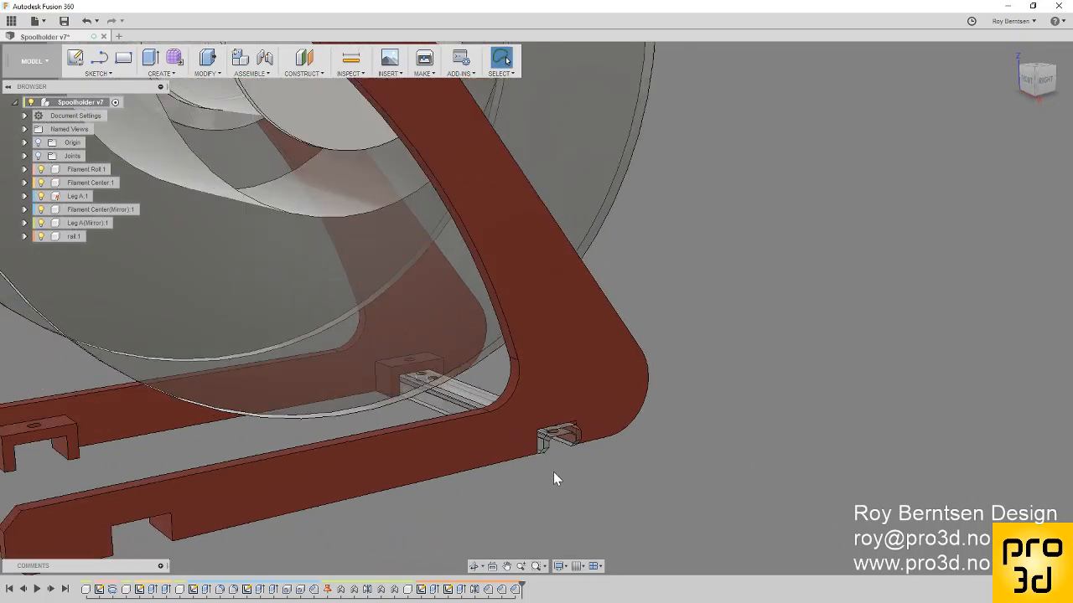
{"action": "left_click", "coordinate": [251, 73]}
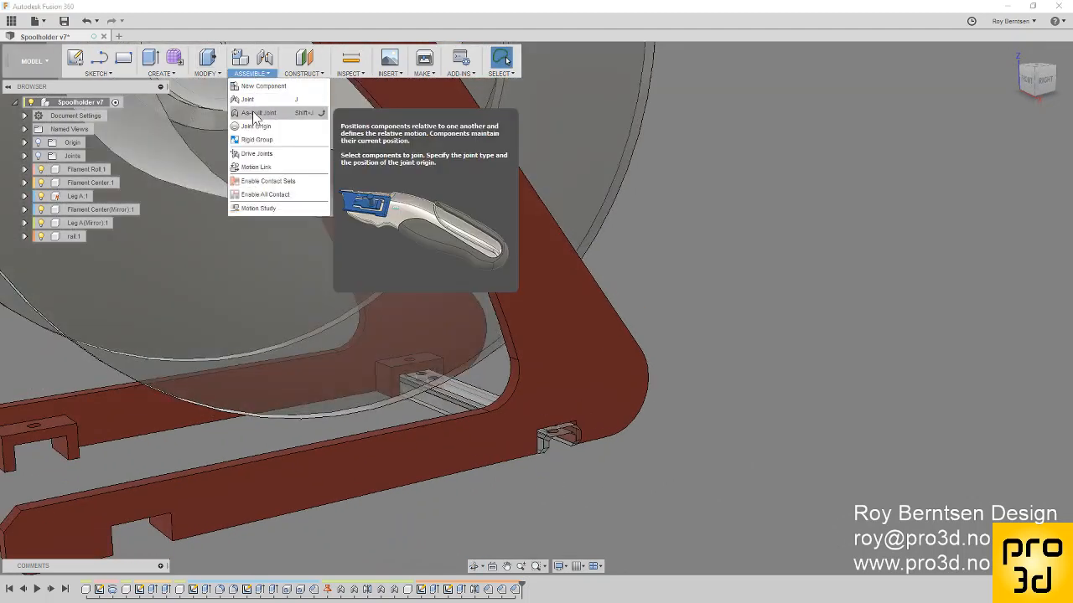
{"action": "left_click", "coordinate": [258, 112]}
{"action": "left_click", "coordinate": [550, 439]}
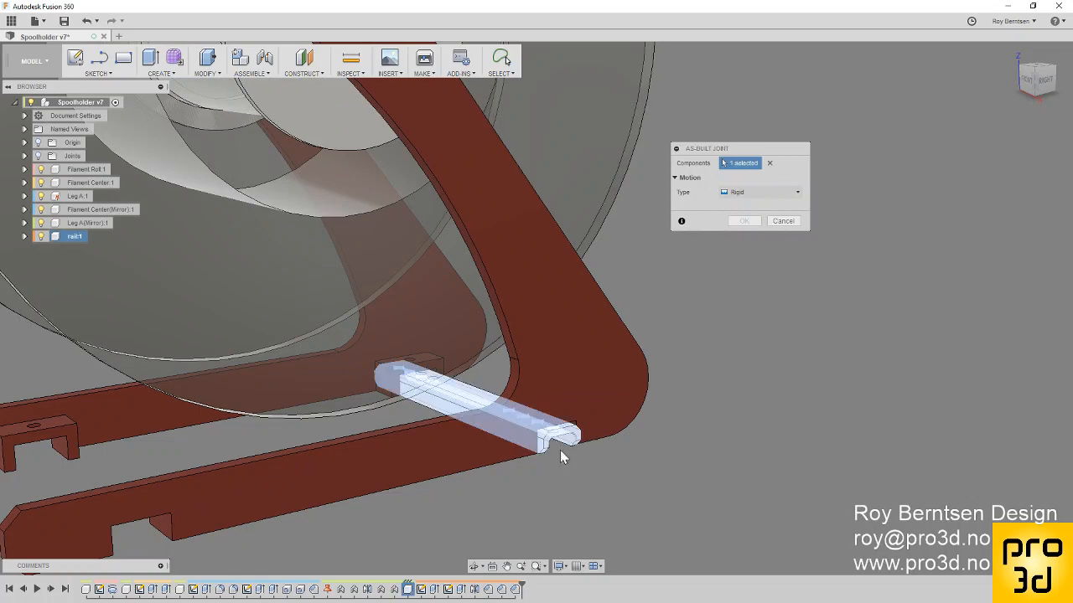
{"action": "left_click", "coordinate": [634, 417]}
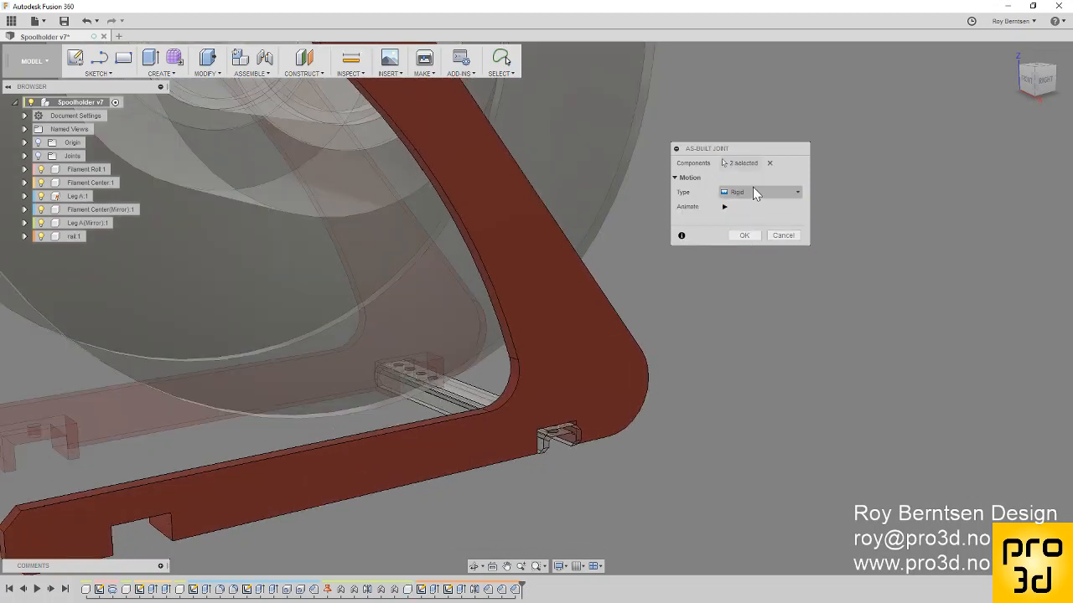
{"action": "left_click", "coordinate": [740, 237]}
{"action": "scroll", "coordinate": [764, 299], "scroll_direction": "down", "scroll_amount": 3}
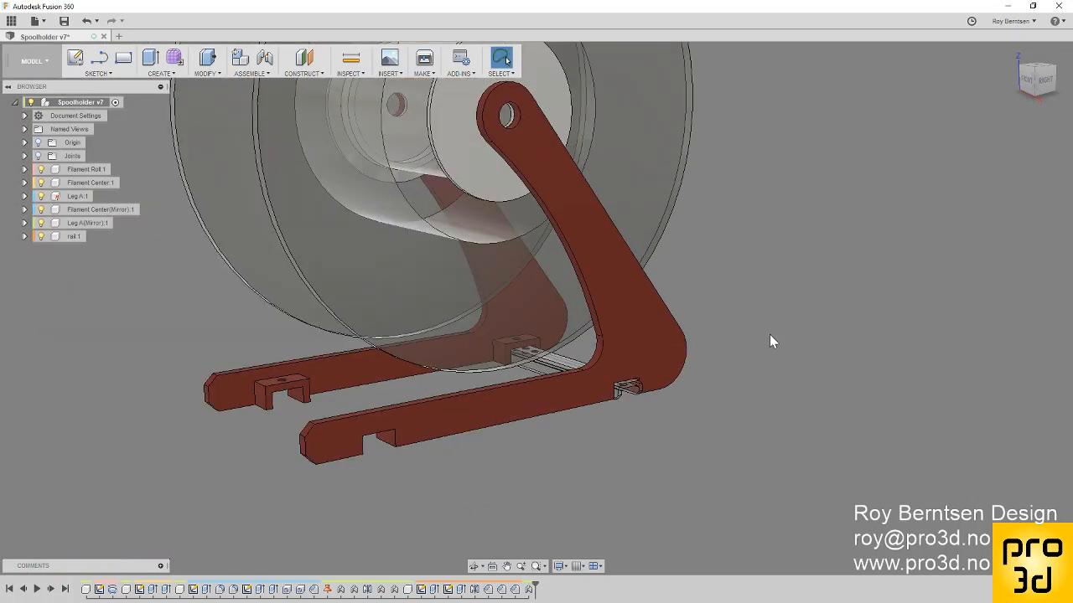
Step: Mirror the rail as a component across the vertical origin plane parallel to its length, placing the copy at the legs' other ends
{"action": "left_click", "coordinate": [175, 72]}
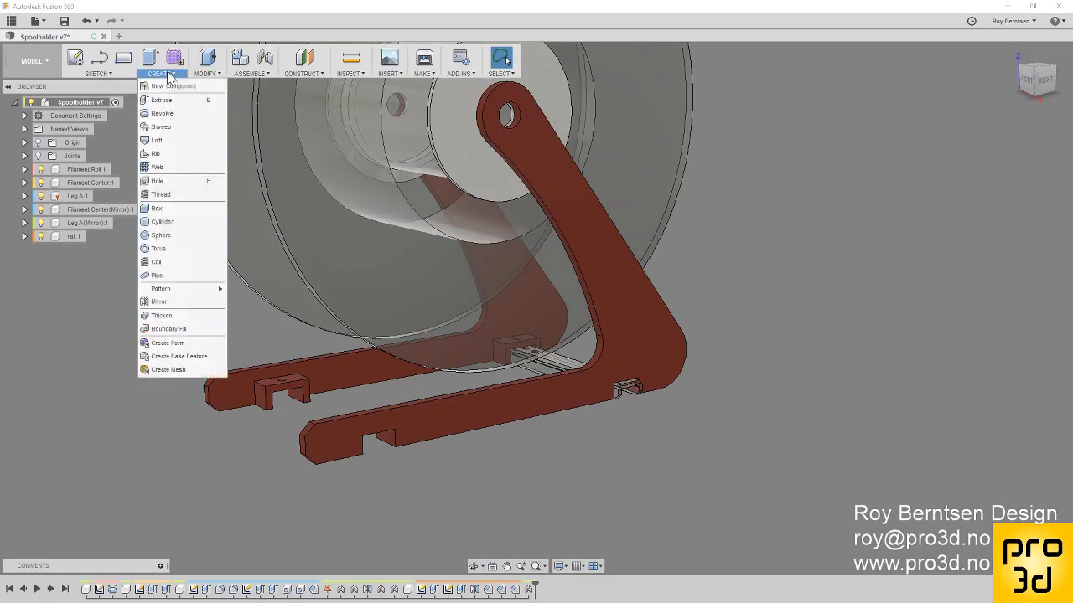
{"action": "left_click", "coordinate": [165, 302]}
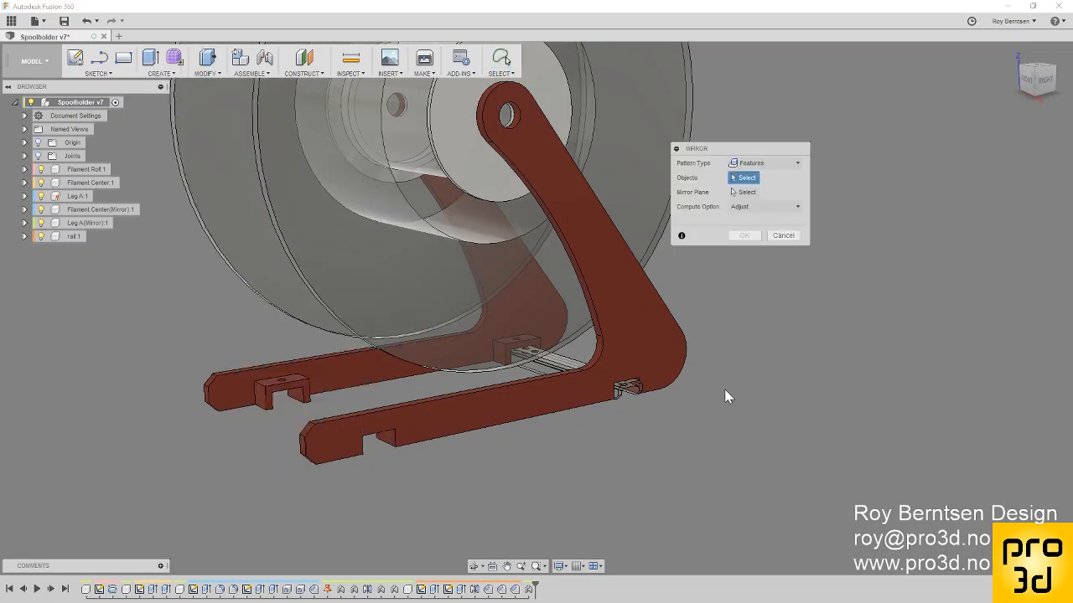
{"action": "scroll", "coordinate": [723, 388], "scroll_direction": "up", "scroll_amount": 3}
{"action": "left_click", "coordinate": [758, 163]}
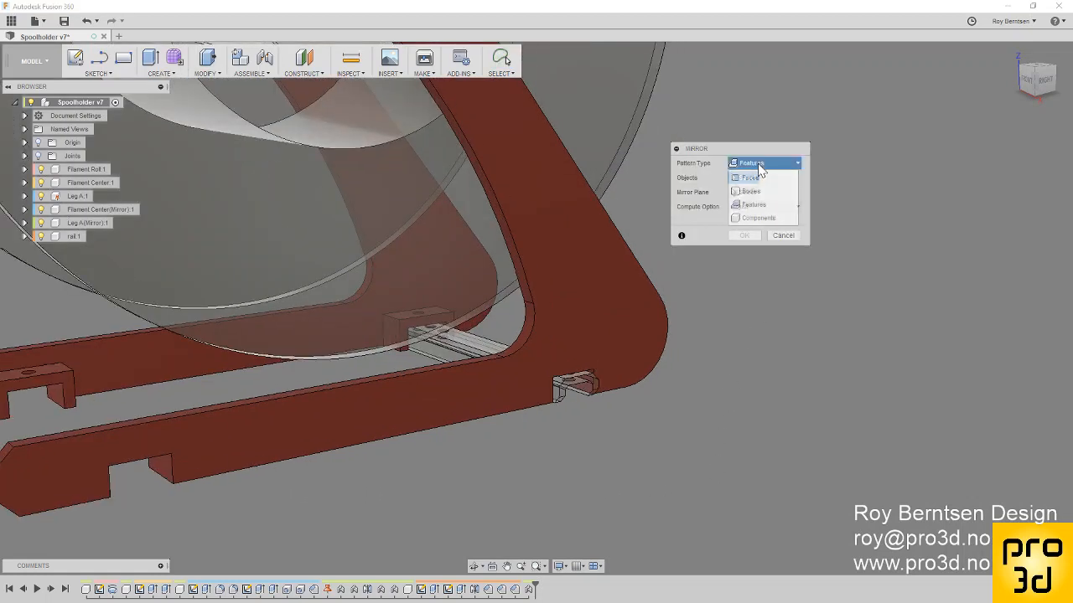
{"action": "left_click", "coordinate": [760, 218]}
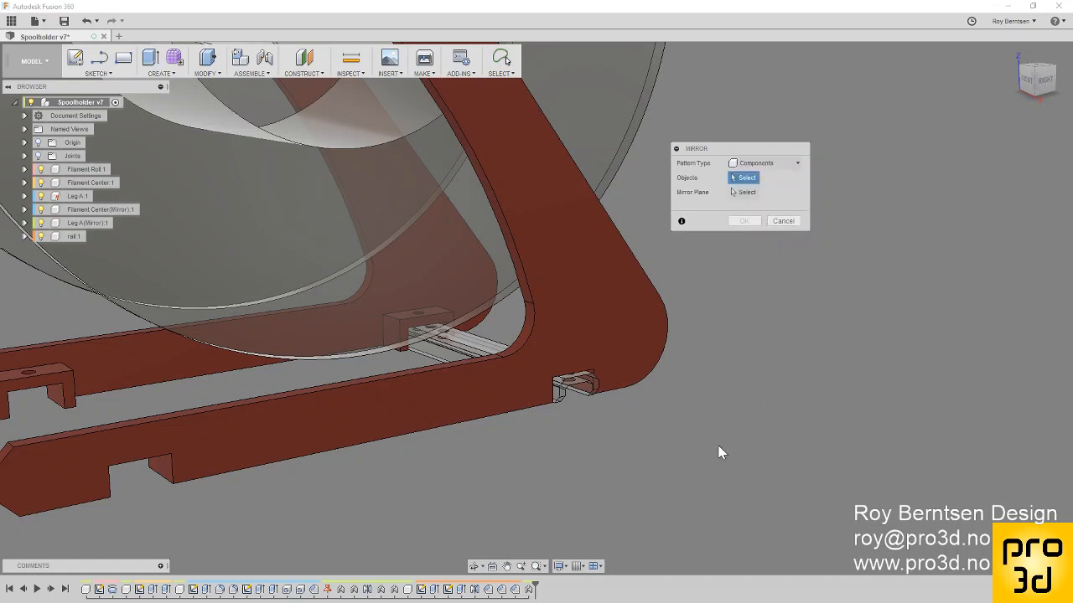
{"action": "left_click", "coordinate": [570, 392]}
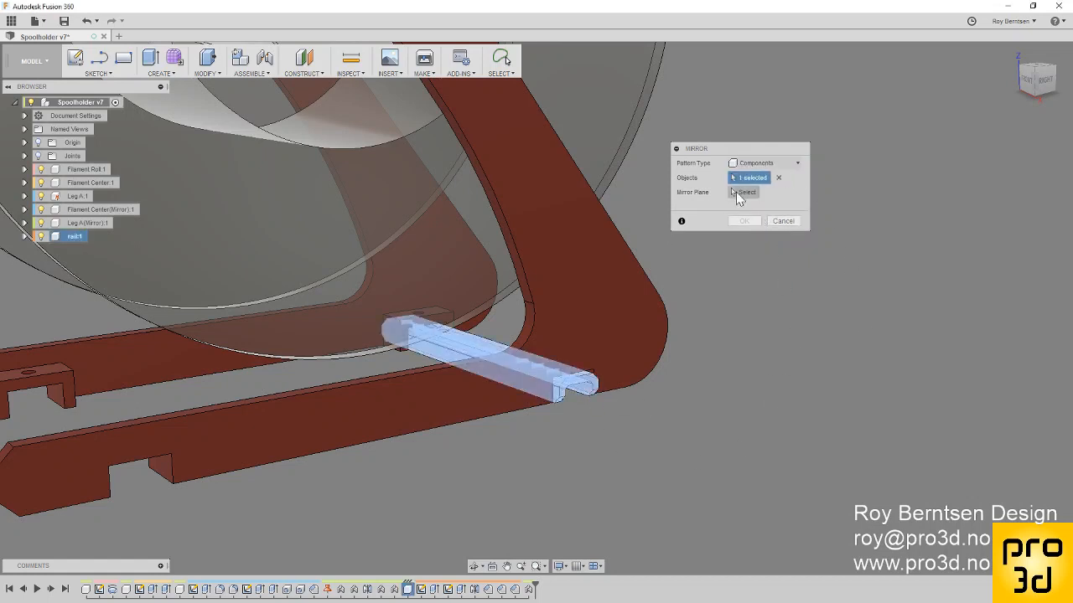
{"action": "left_click", "coordinate": [736, 192]}
{"action": "scroll", "coordinate": [771, 366], "scroll_direction": "down", "scroll_amount": 4}
{"action": "middle_click_drag", "start_coordinate": [771, 366], "coordinate": [743, 427], "text": "shift"}
{"action": "middle_click_drag", "start_coordinate": [726, 469], "coordinate": [751, 460], "text": "shift"}
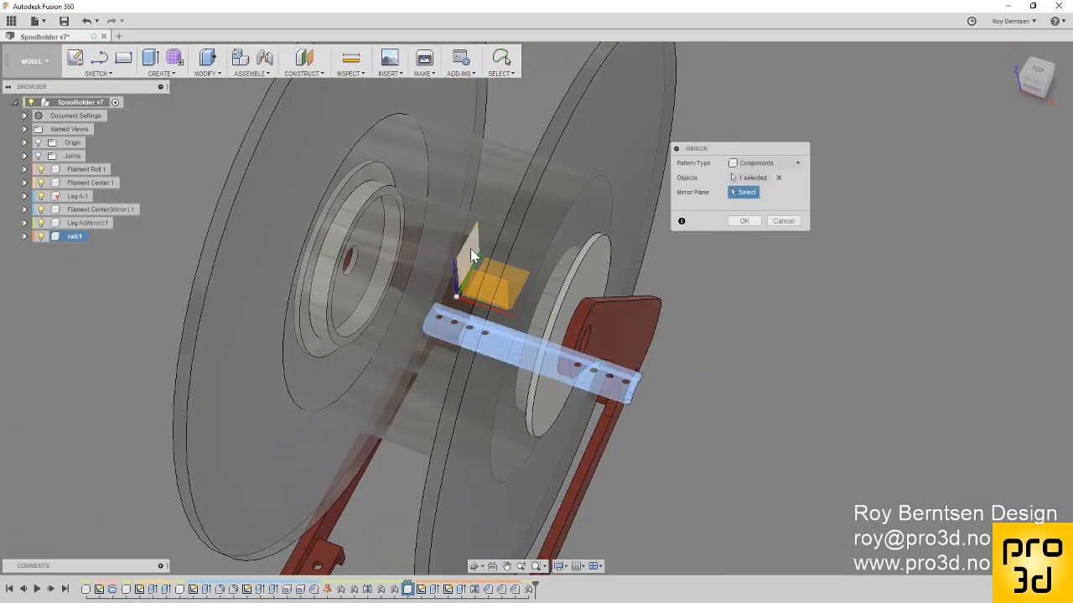
{"action": "left_click", "coordinate": [476, 285]}
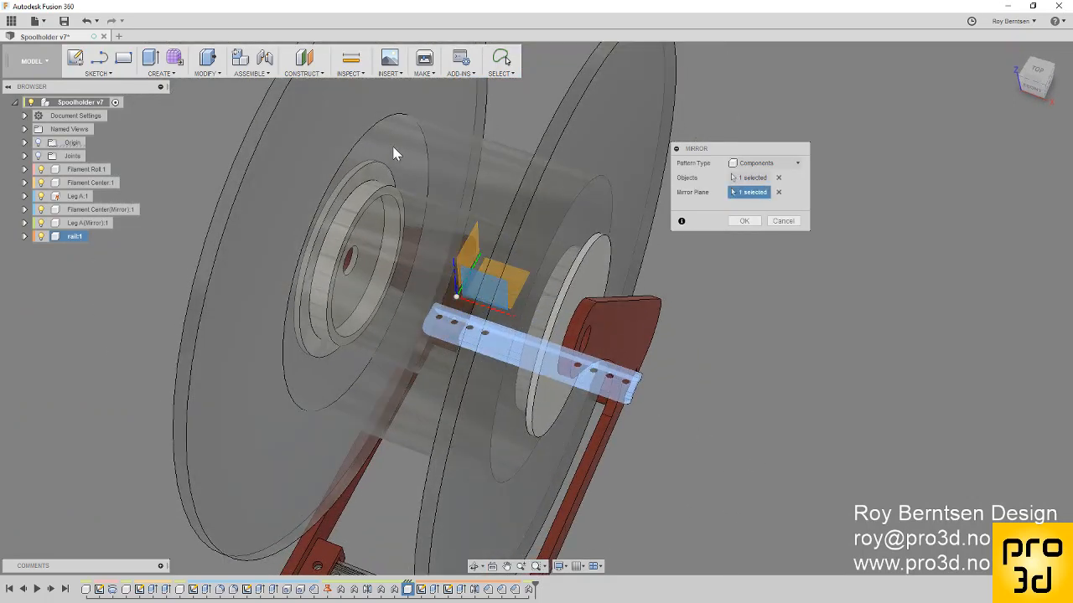
{"action": "scroll", "coordinate": [393, 153], "scroll_direction": "down", "scroll_amount": 3}
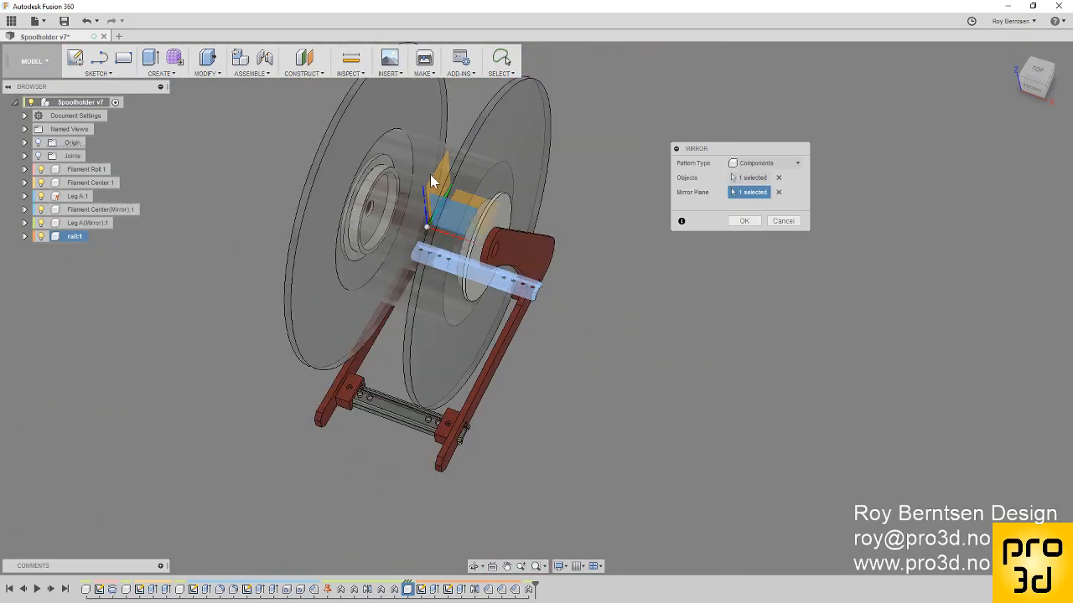
{"action": "left_click", "coordinate": [744, 220]}
Step: Create a rigid as-built joint between the mirrored rail and the nearer leg
{"action": "middle_click_drag", "start_coordinate": [663, 411], "coordinate": [546, 433], "text": "shift"}
{"action": "scroll", "coordinate": [443, 490], "scroll_direction": "up", "scroll_amount": 5}
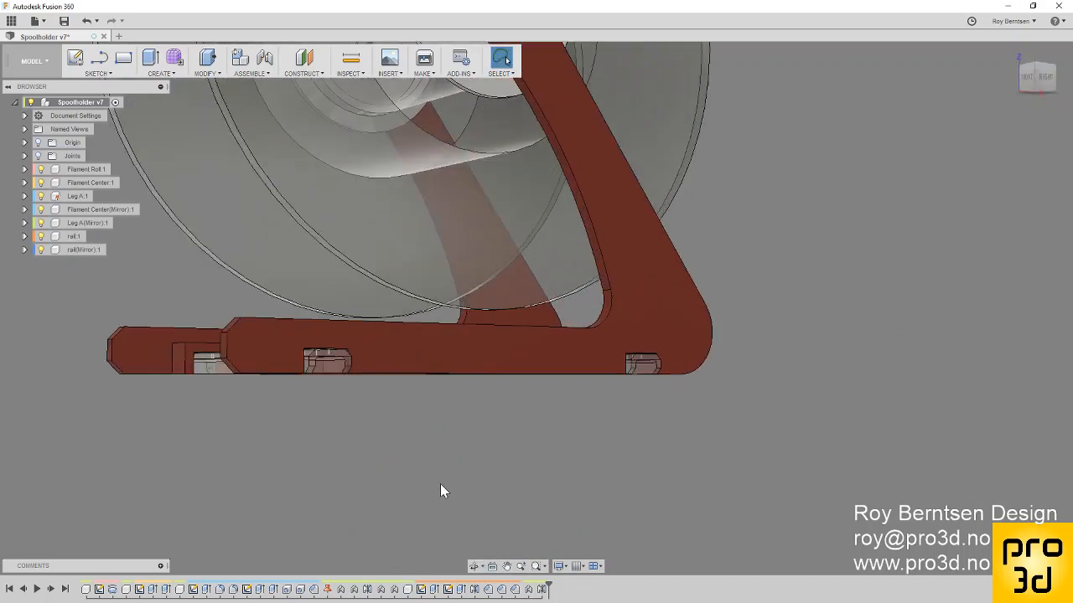
{"action": "middle_click_drag", "start_coordinate": [488, 488], "coordinate": [492, 508], "text": "shift"}
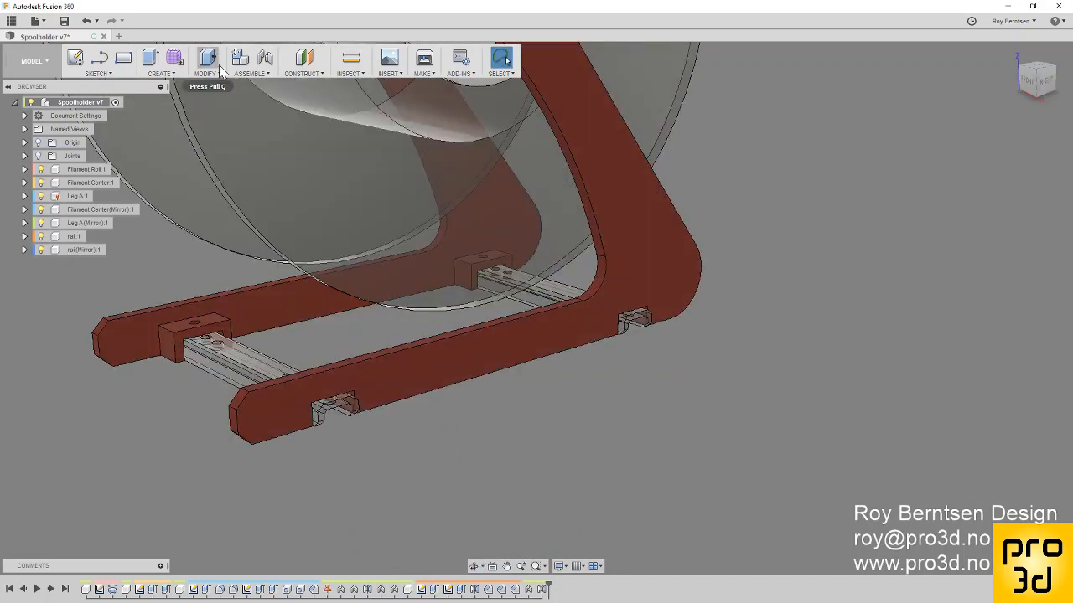
{"action": "left_click", "coordinate": [249, 74]}
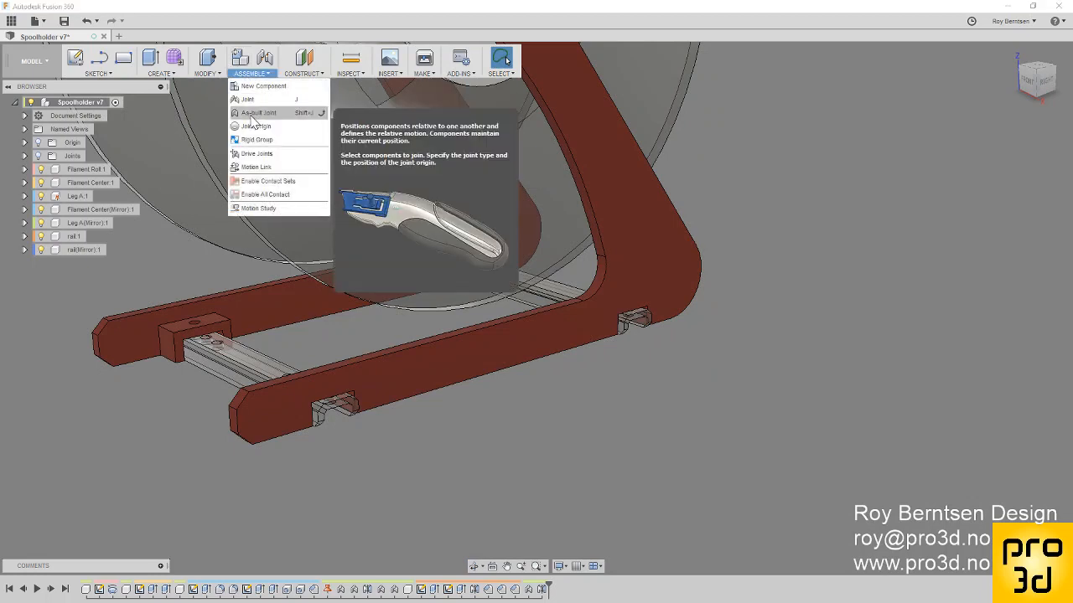
{"action": "left_click", "coordinate": [258, 113]}
{"action": "left_click", "coordinate": [340, 423]}
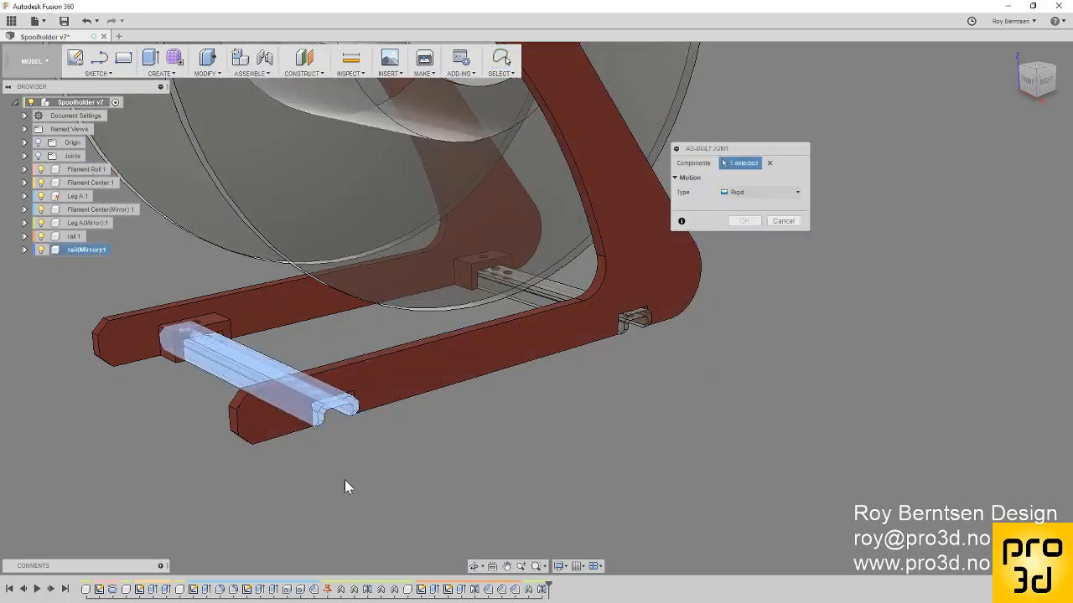
{"action": "left_click", "coordinate": [265, 420]}
{"action": "left_click", "coordinate": [751, 235]}
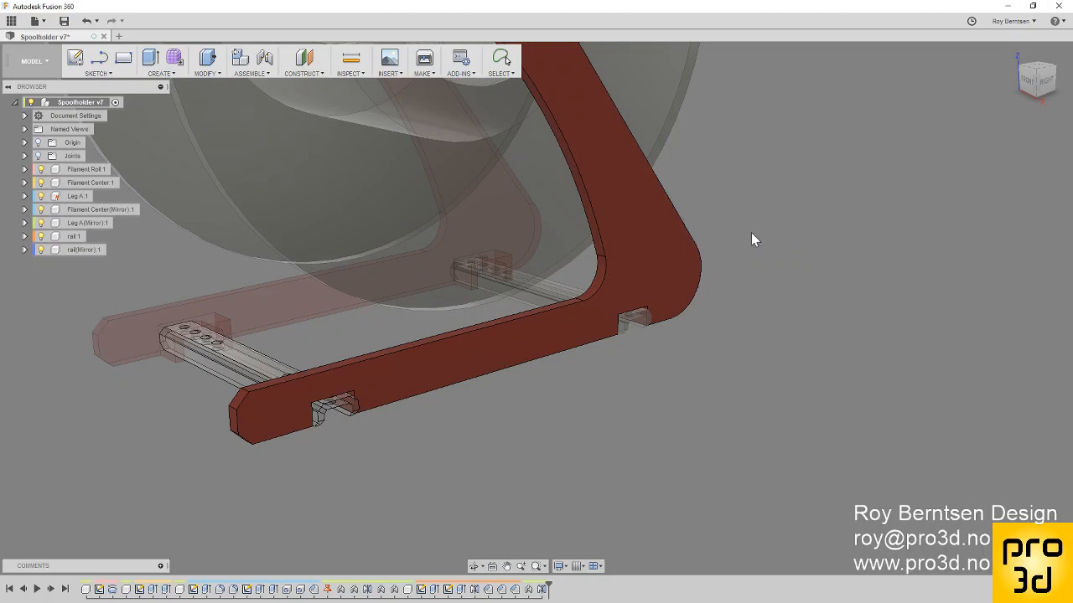
Step: Apply the Plastic - Glossy (Blue) appearance to the rail and the mirrored rail components
{"action": "left_click", "coordinate": [1011, 50]}
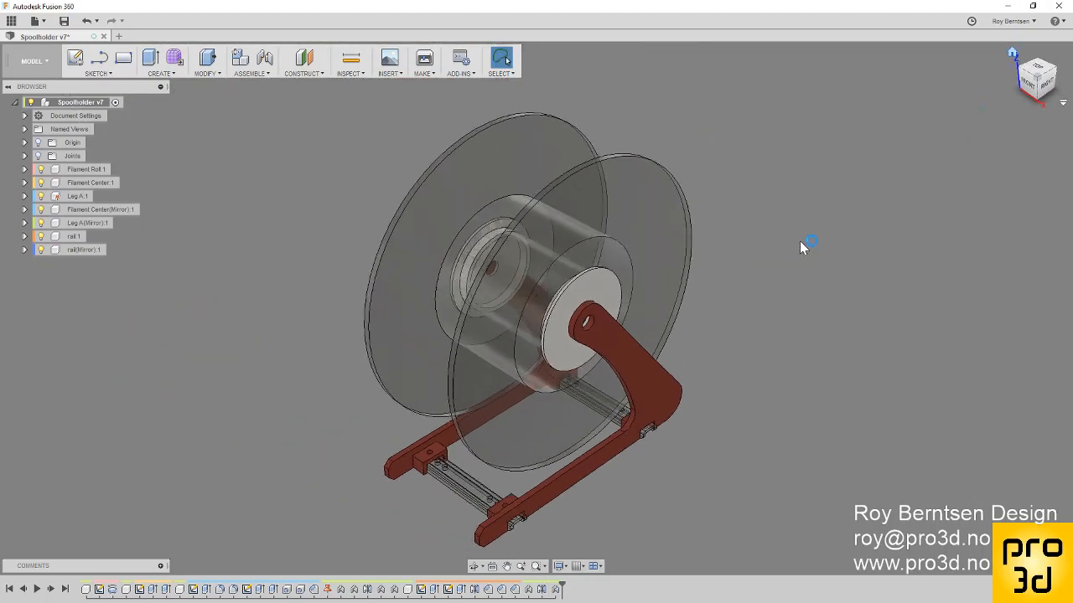
{"action": "scroll", "coordinate": [199, 417], "scroll_direction": "down", "scroll_amount": 2}
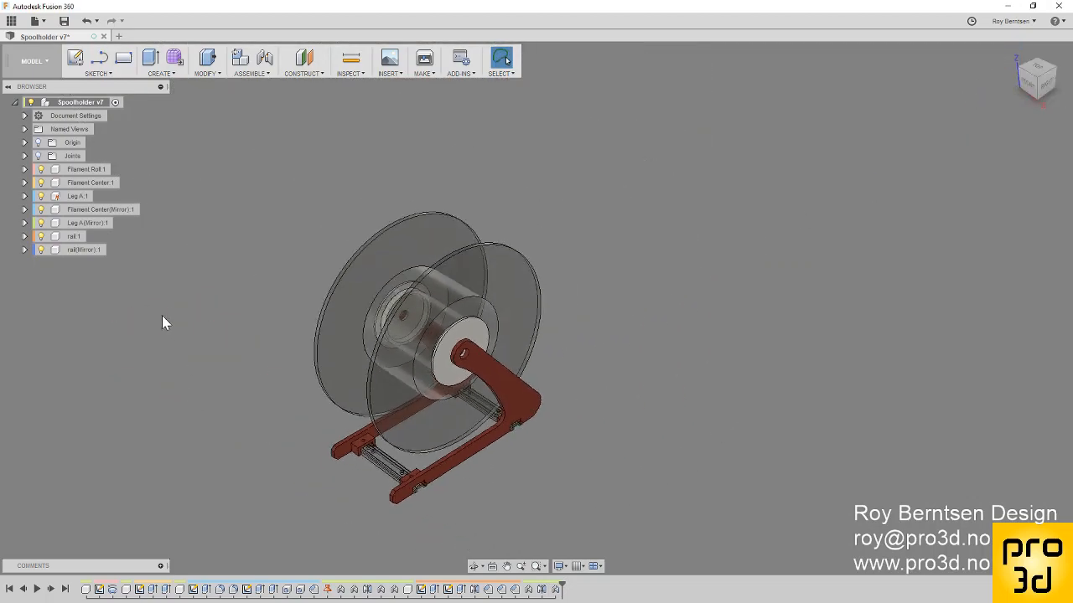
{"action": "key", "text": "a"}
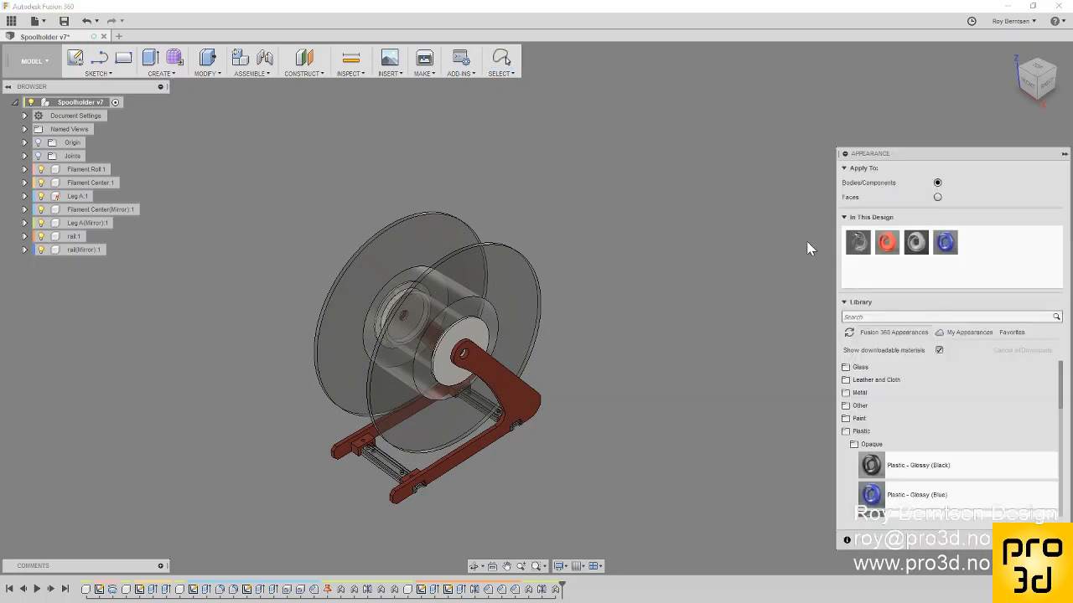
{"action": "left_click_drag", "start_coordinate": [891, 158], "coordinate": [639, 96]}
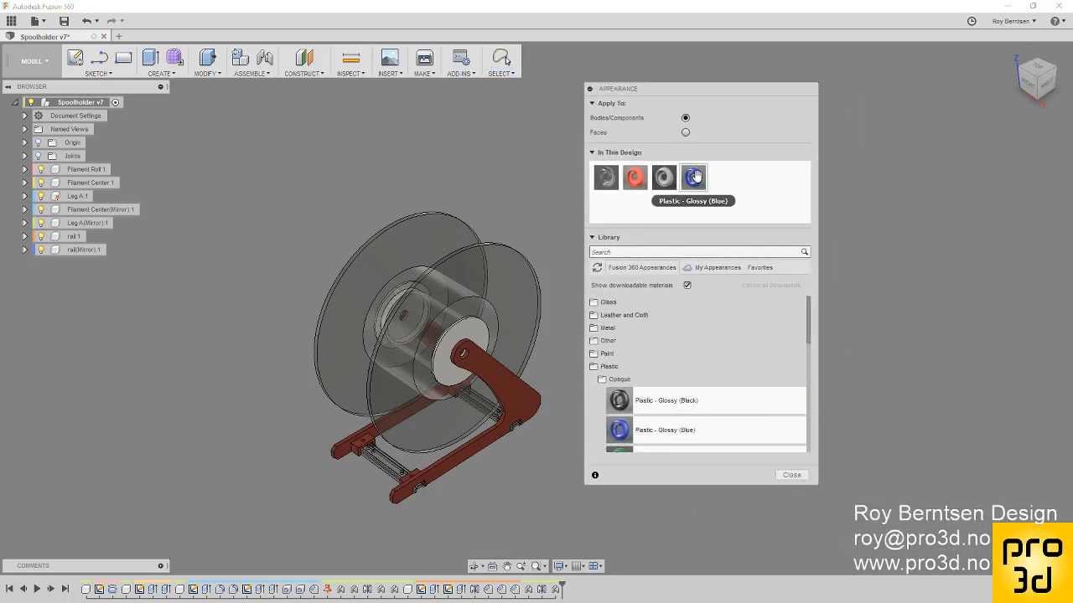
{"action": "left_click_drag", "start_coordinate": [693, 176], "coordinate": [174, 180]}
{"action": "left_click_drag", "start_coordinate": [199, 240], "coordinate": [73, 242]}
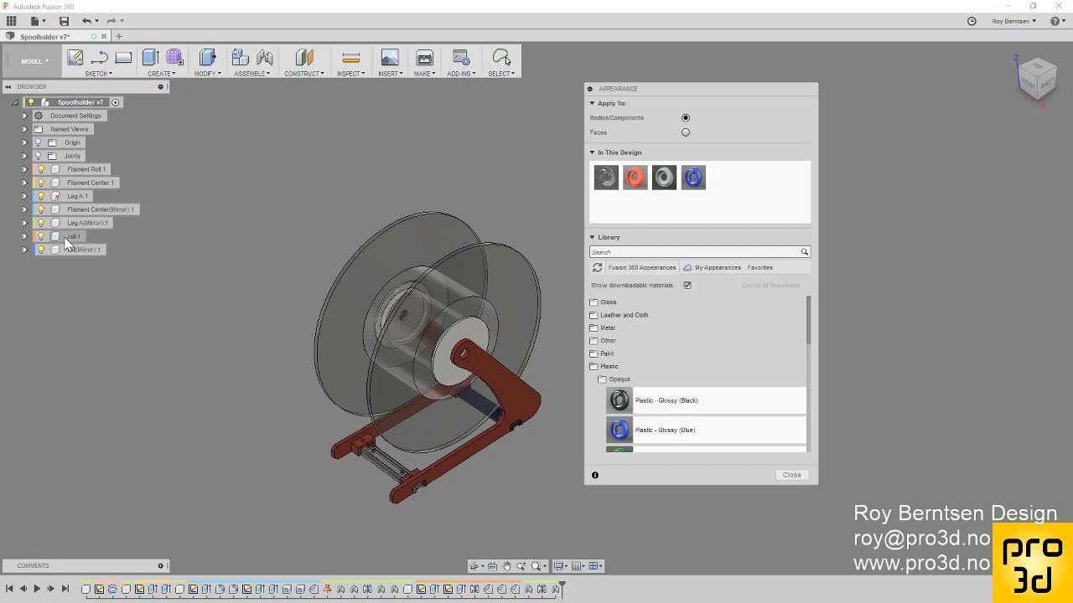
{"action": "left_click_drag", "start_coordinate": [696, 178], "coordinate": [91, 250]}
{"action": "left_click", "coordinate": [791, 474]}
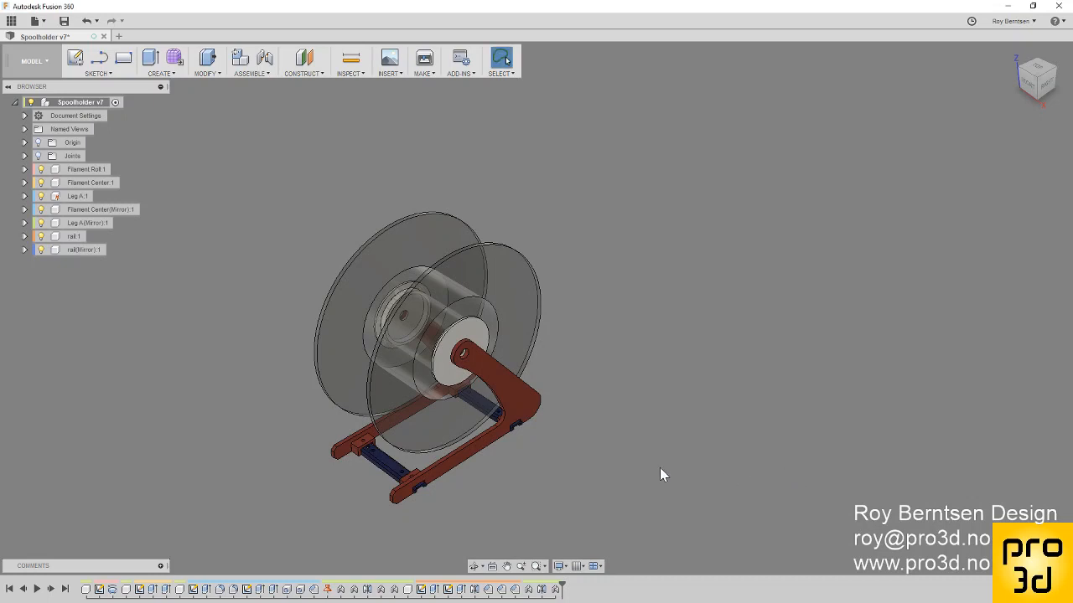
Step: Save the Spoolholder design with the complete assembly in view
{"action": "scroll", "coordinate": [523, 399], "scroll_direction": "up", "scroll_amount": 2}
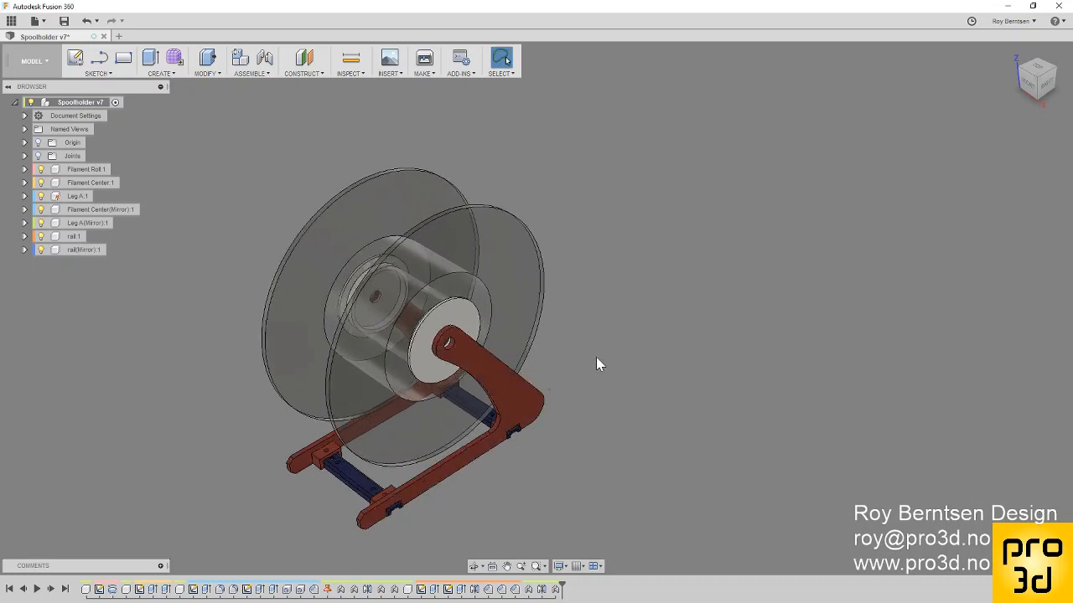
{"action": "scroll", "coordinate": [595, 359], "scroll_direction": "up", "scroll_amount": 1}
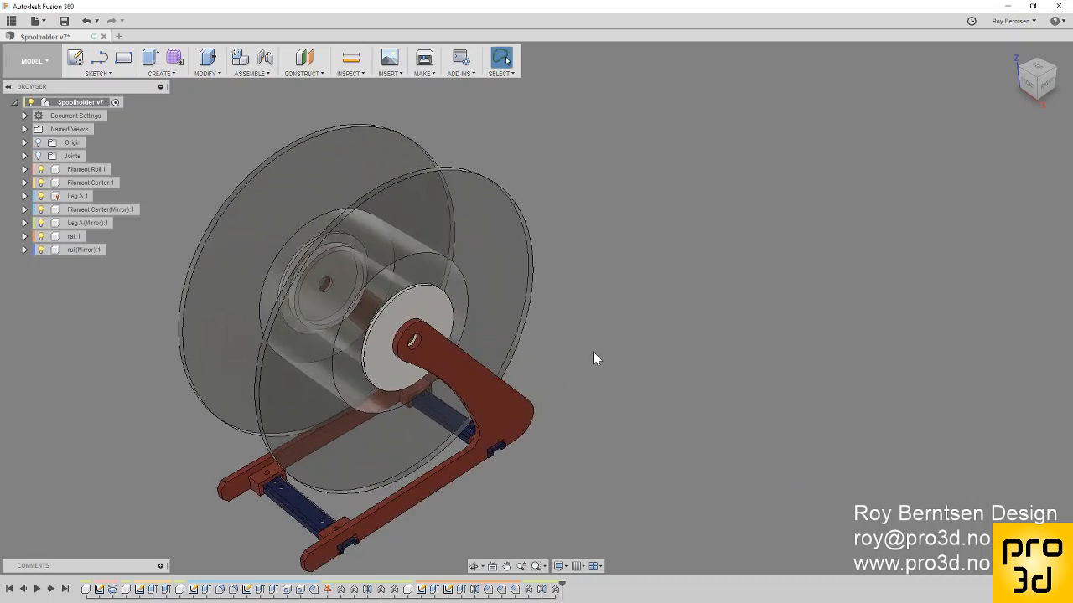
{"action": "key", "text": "ctrl+s"}
{"action": "left_click", "coordinate": [531, 299]}
{"action": "scroll", "coordinate": [569, 410], "scroll_direction": "down", "scroll_amount": 2}
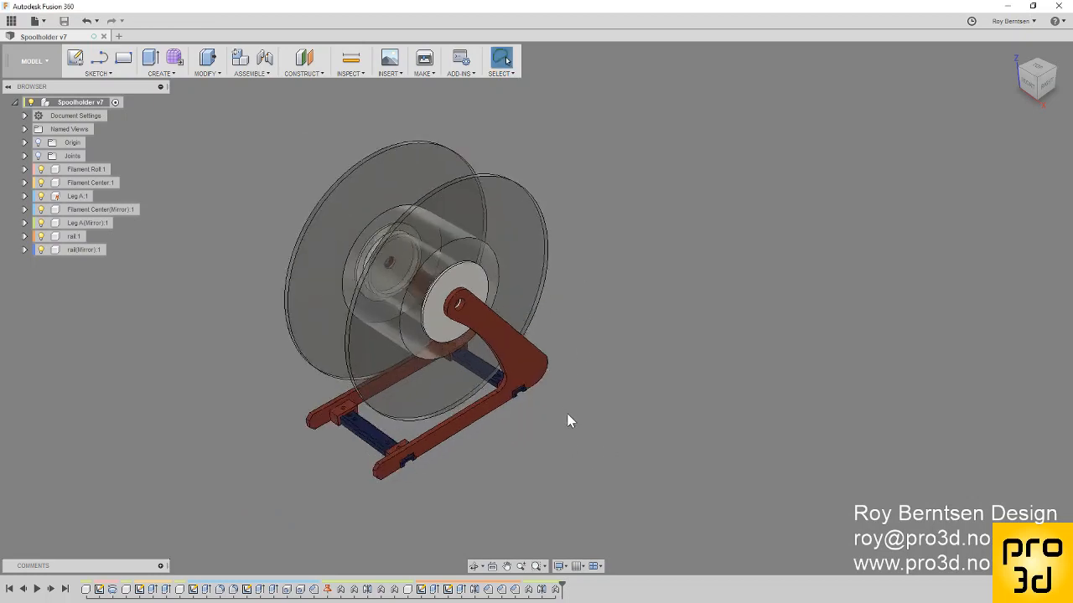
{"action": "scroll", "coordinate": [587, 151], "scroll_direction": "up", "scroll_amount": 4}
{"action": "scroll", "coordinate": [585, 145], "scroll_direction": "down", "scroll_amount": 1}
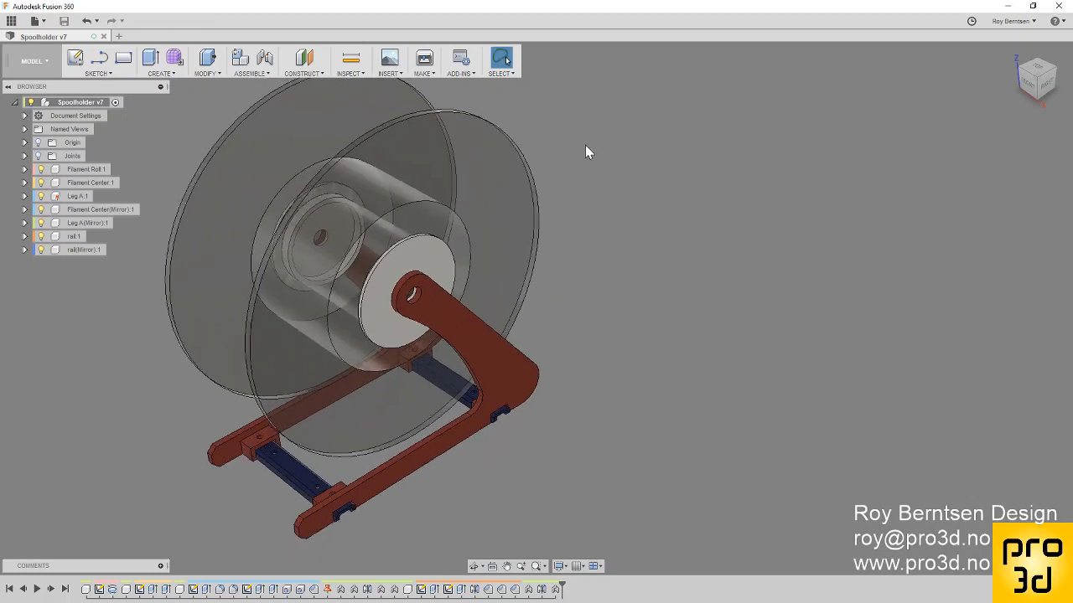